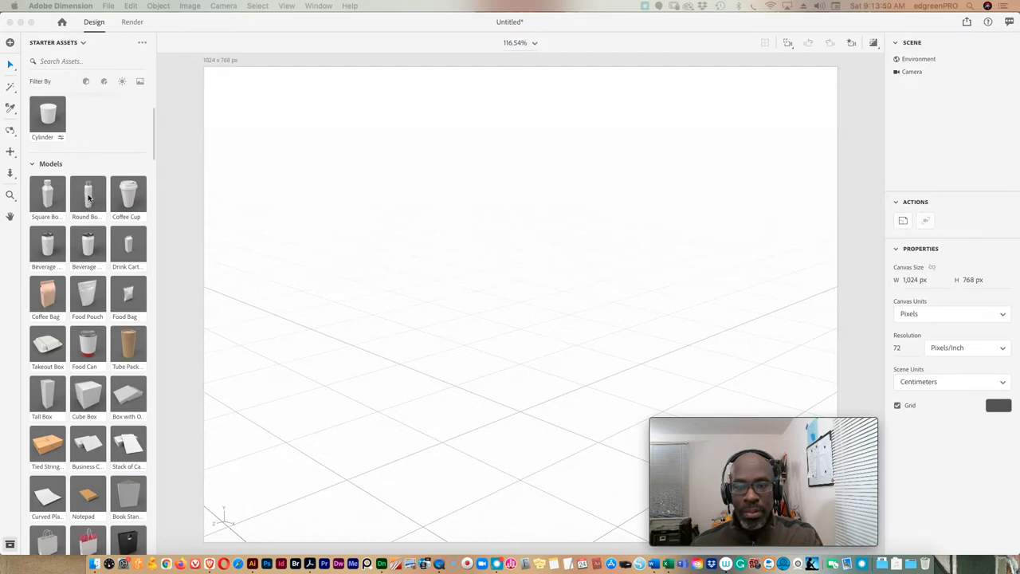
- Add the round and square bottle models to the Dimension scene, then delete the square one
{"action": "mouse_move", "coordinate": [89, 198]}
{"action": "left_mouse_down"}
{"action": "mouse_move", "coordinate": [491, 398]}
{"action": "mouse_move", "coordinate": [482, 406]}
{"action": "left_mouse_up"}
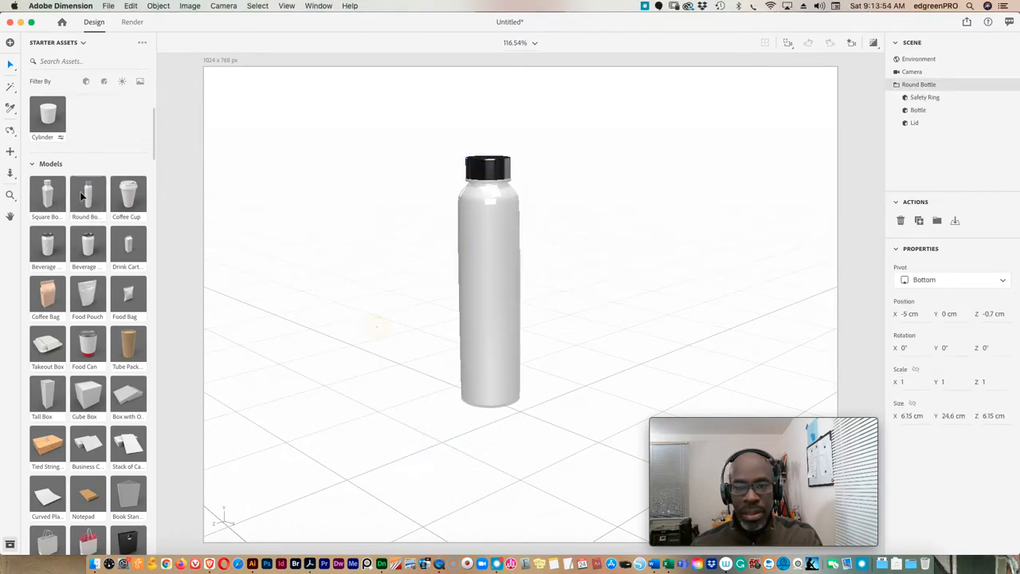
{"action": "left_click_drag", "start_coordinate": [67, 196], "coordinate": [383, 349]}
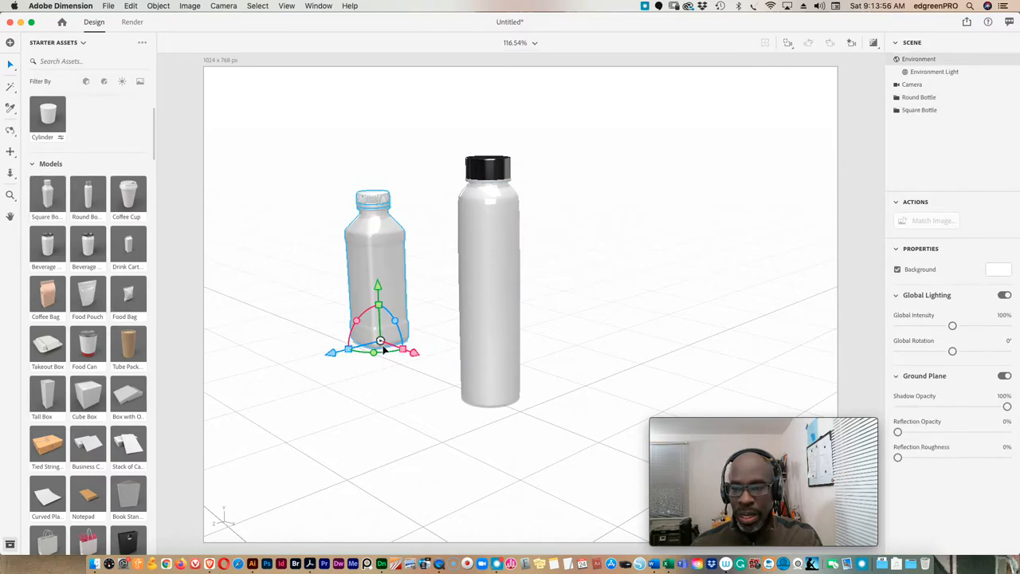
{"action": "left_click", "coordinate": [384, 400]}
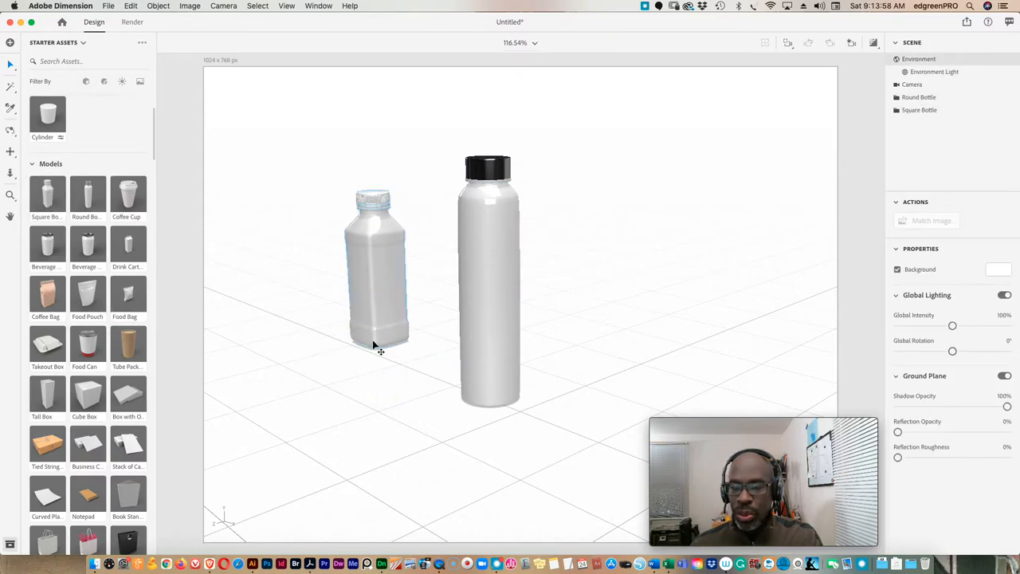
{"action": "left_click", "coordinate": [385, 253]}
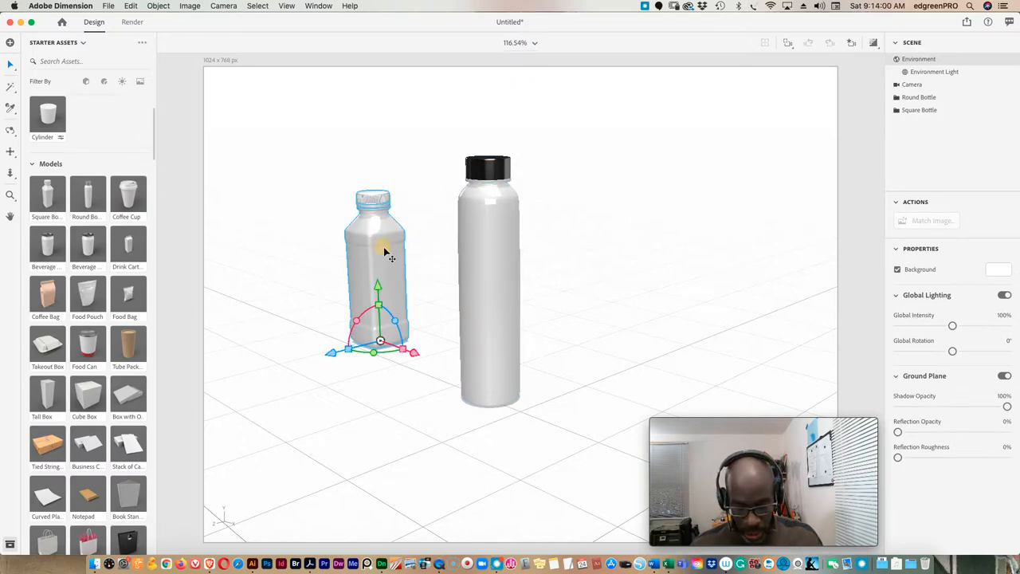
{"action": "key", "text": "Delete"}
- Move the round bottle along the ground, then delete it as well, leaving the scene empty
{"action": "left_click", "coordinate": [503, 262]}
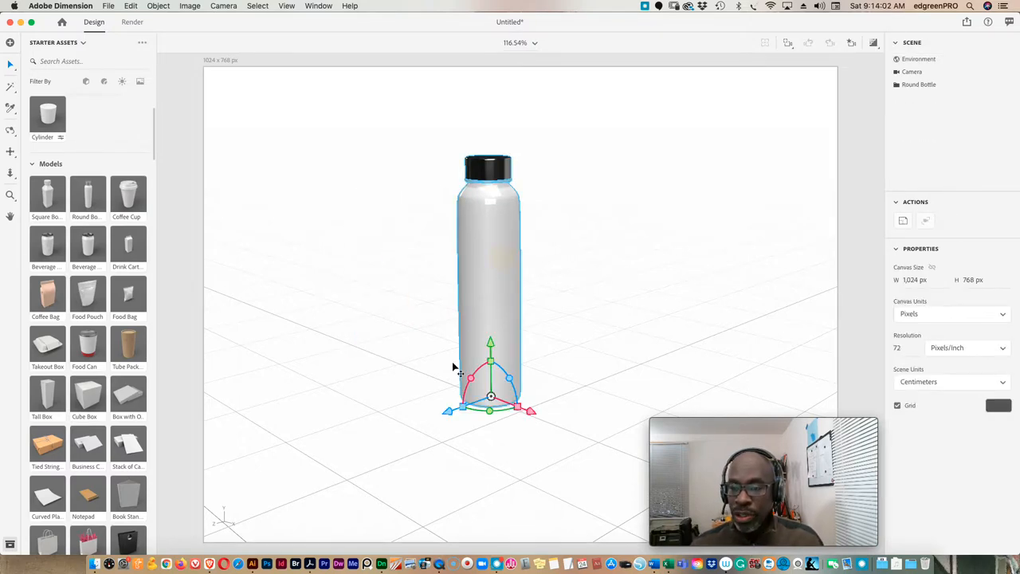
{"action": "mouse_move", "coordinate": [455, 414]}
{"action": "left_mouse_down"}
{"action": "mouse_move", "coordinate": [409, 430]}
{"action": "mouse_move", "coordinate": [558, 478]}
{"action": "left_mouse_up"}
{"action": "left_click", "coordinate": [560, 350]}
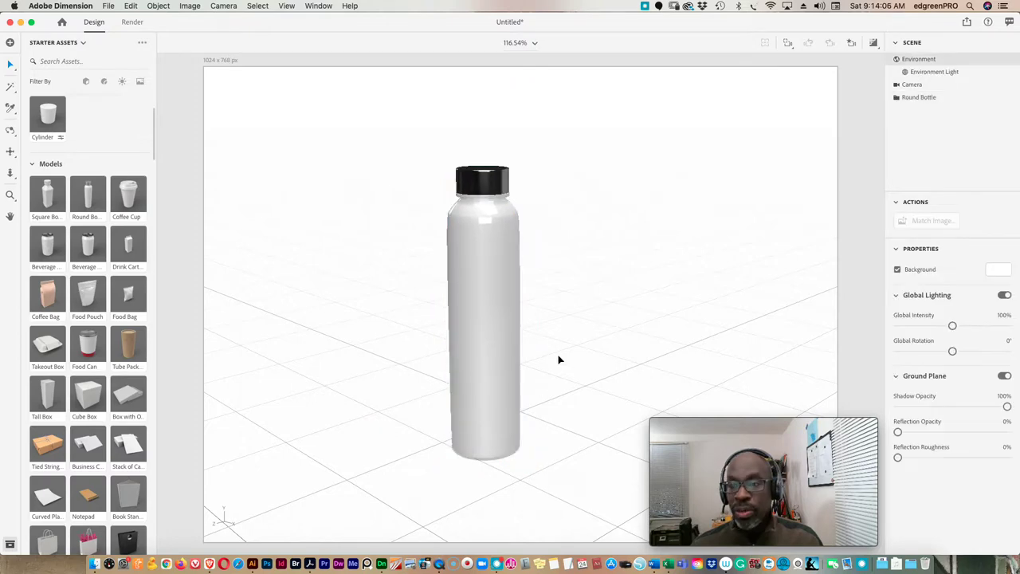
{"action": "left_click", "coordinate": [483, 278]}
{"action": "key", "text": "Delete"}
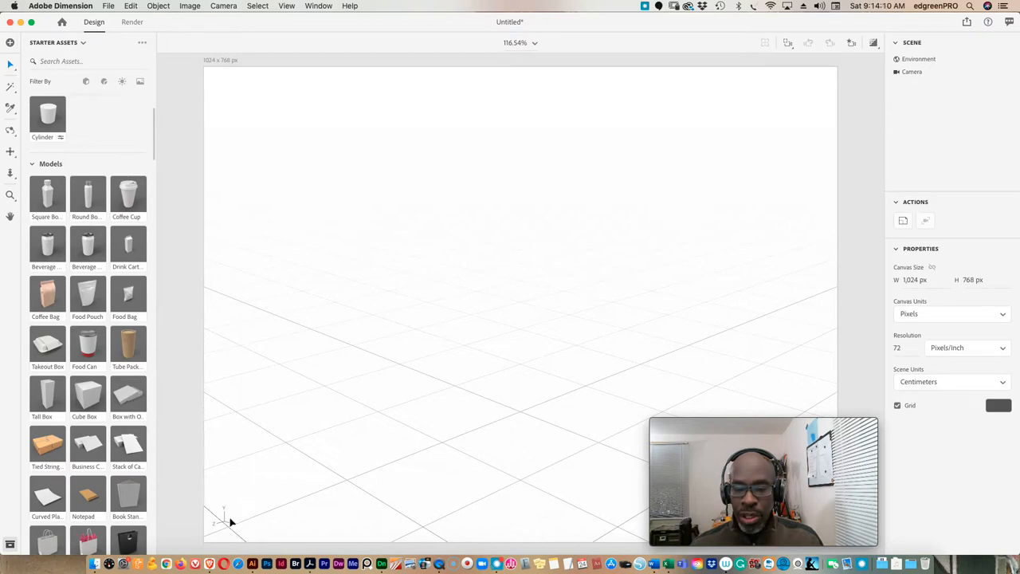
- Bring the browser forward and land on the glopak bottles image results tab
{"action": "left_click", "coordinate": [209, 564]}
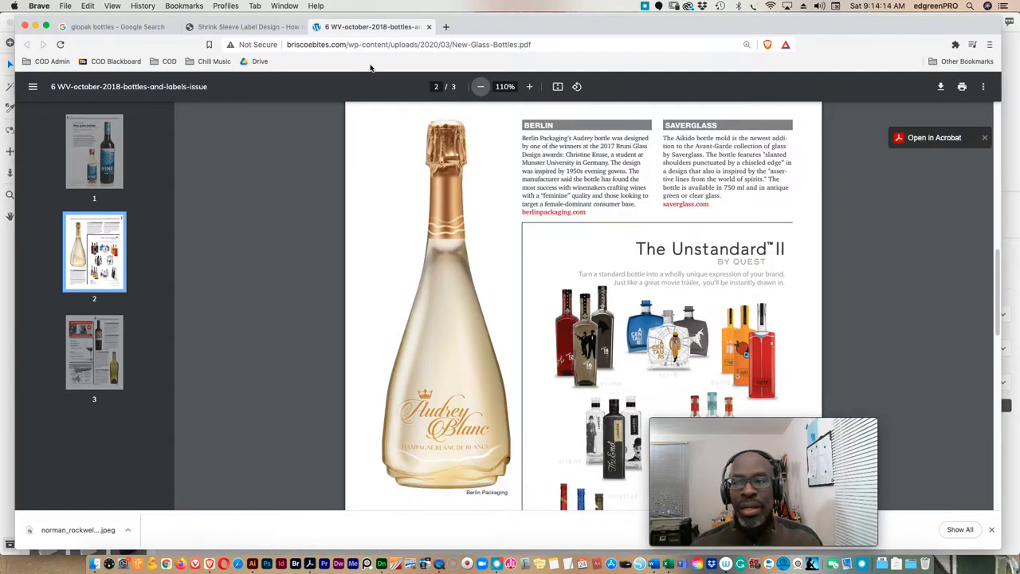
{"action": "left_click", "coordinate": [254, 28]}
{"action": "left_click", "coordinate": [141, 28]}
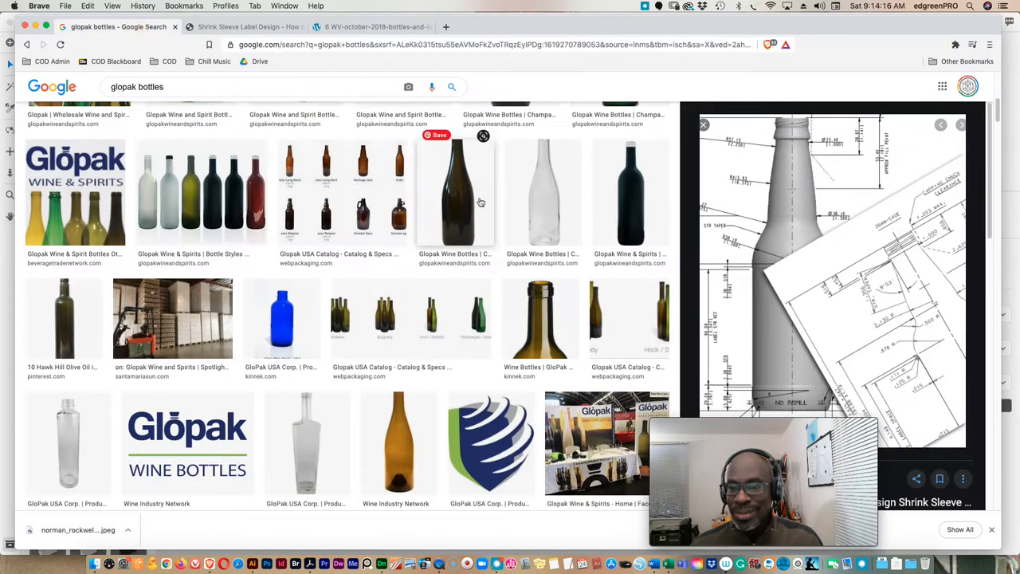
{"action": "scroll", "coordinate": [481, 216], "scroll_direction": "down", "scroll_amount": 5}
{"action": "scroll", "coordinate": [482, 215], "scroll_direction": "up", "scroll_amount": 3}
{"action": "scroll", "coordinate": [447, 208], "scroll_direction": "up", "scroll_amount": 3}
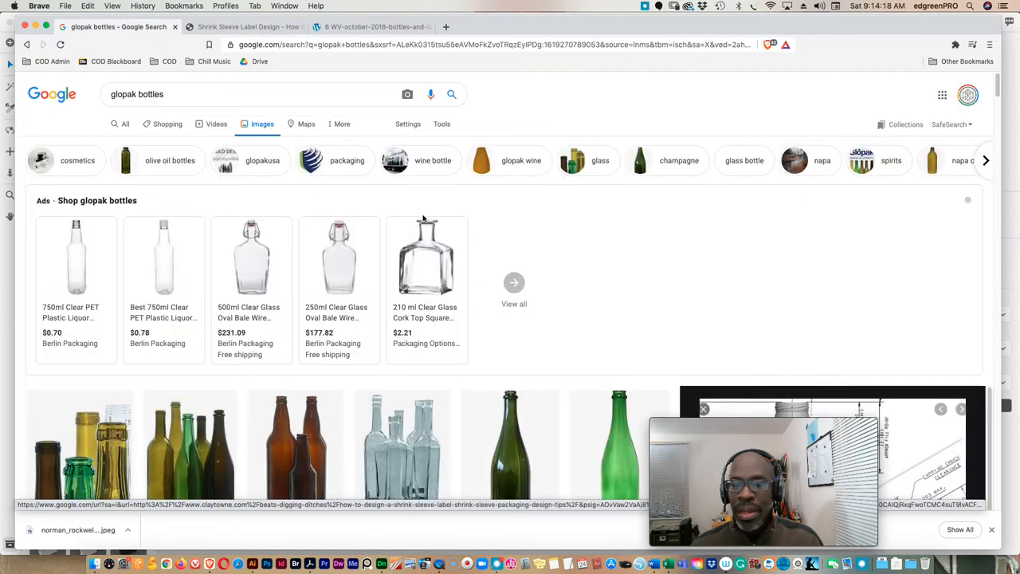
{"action": "scroll", "coordinate": [415, 205], "scroll_direction": "down", "scroll_amount": 3}
{"action": "scroll", "coordinate": [415, 204], "scroll_direction": "down", "scroll_amount": 3}
{"action": "scroll", "coordinate": [415, 205], "scroll_direction": "down", "scroll_amount": 3}
{"action": "scroll", "coordinate": [416, 204], "scroll_direction": "up", "scroll_amount": 10}
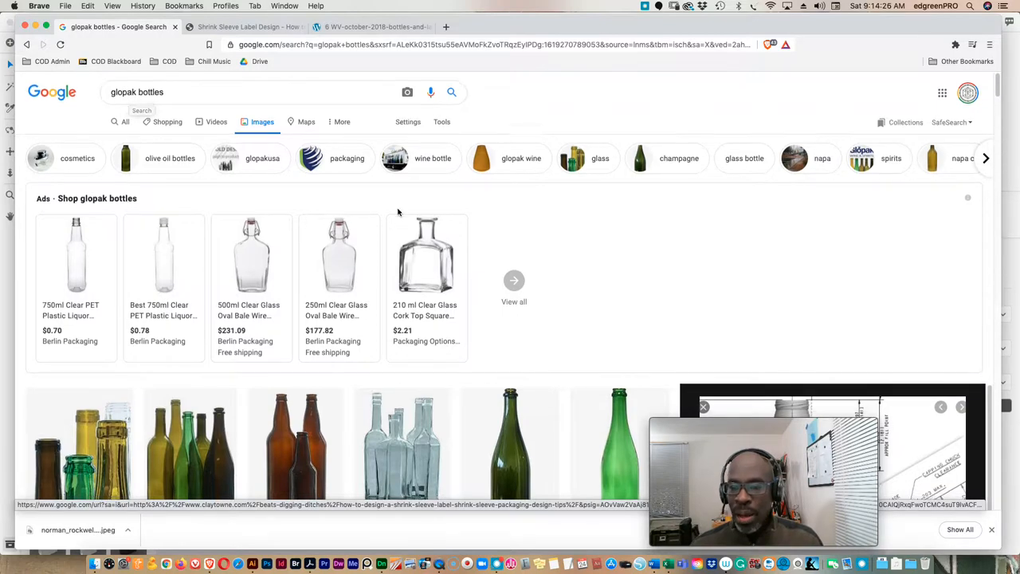
{"action": "scroll", "coordinate": [446, 231], "scroll_direction": "down", "scroll_amount": 5}
{"action": "scroll", "coordinate": [472, 217], "scroll_direction": "down", "scroll_amount": 3}
{"action": "scroll", "coordinate": [478, 227], "scroll_direction": "down", "scroll_amount": 5}
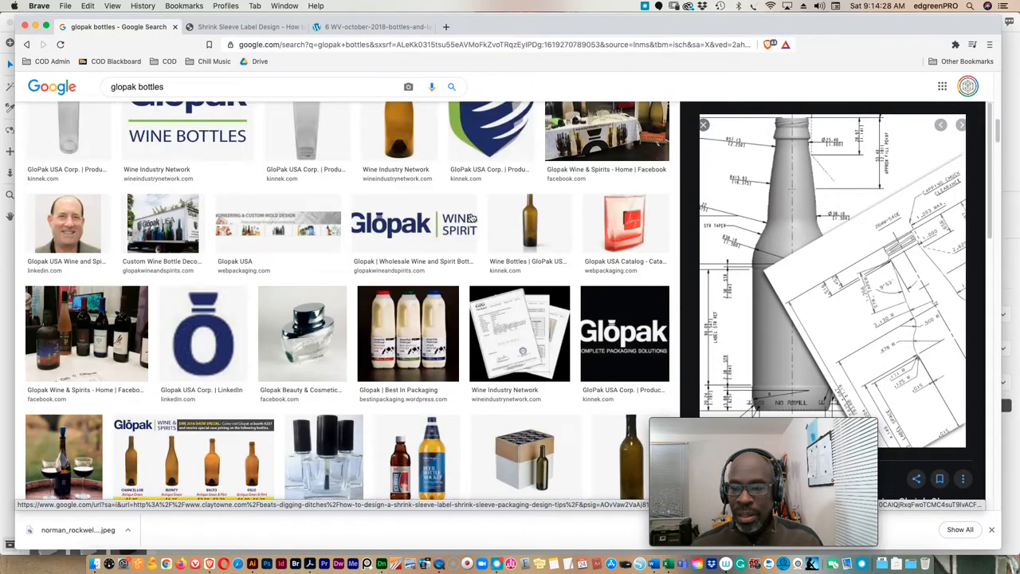
{"action": "scroll", "coordinate": [489, 239], "scroll_direction": "down", "scroll_amount": 5}
{"action": "scroll", "coordinate": [478, 239], "scroll_direction": "down", "scroll_amount": 5}
{"action": "scroll", "coordinate": [399, 223], "scroll_direction": "down", "scroll_amount": 5}
{"action": "scroll", "coordinate": [319, 204], "scroll_direction": "up", "scroll_amount": 1}
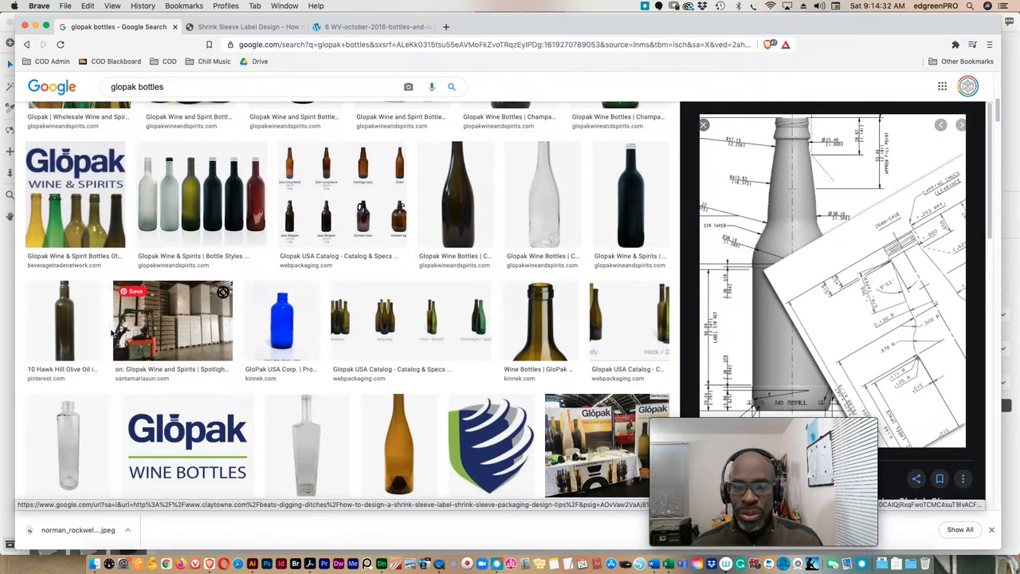
{"action": "scroll", "coordinate": [478, 263], "scroll_direction": "up", "scroll_amount": 3}
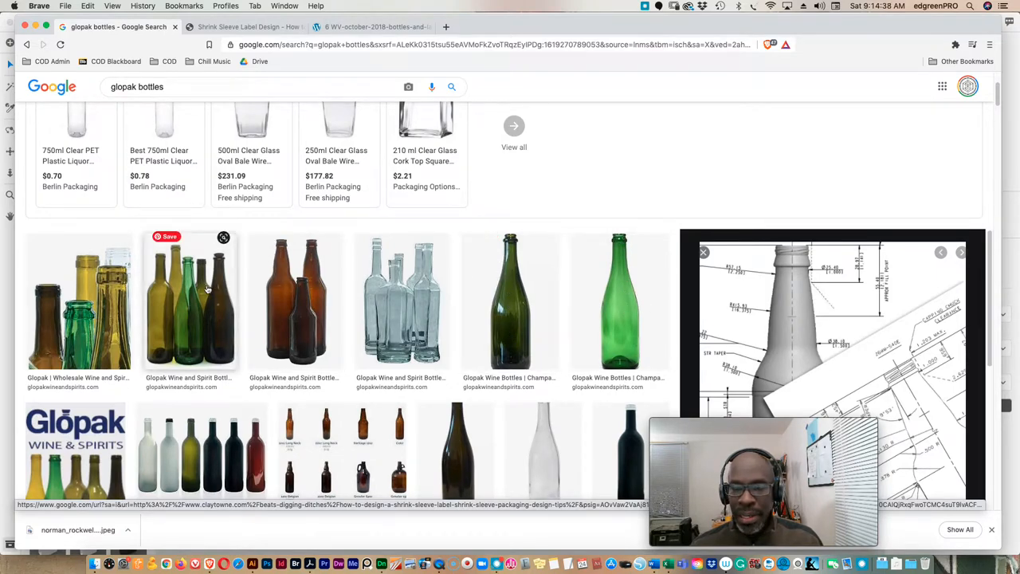
{"action": "mouse_move", "coordinate": [542, 325]}
{"action": "scroll", "coordinate": [509, 279], "scroll_direction": "down", "scroll_amount": 2}
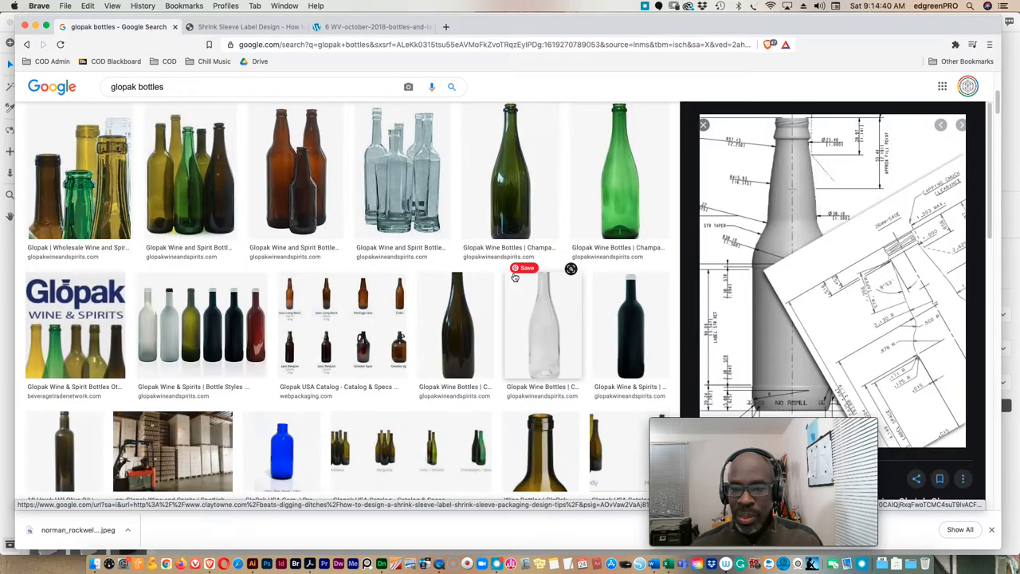
{"action": "scroll", "coordinate": [625, 154], "scroll_direction": "up", "scroll_amount": 1}
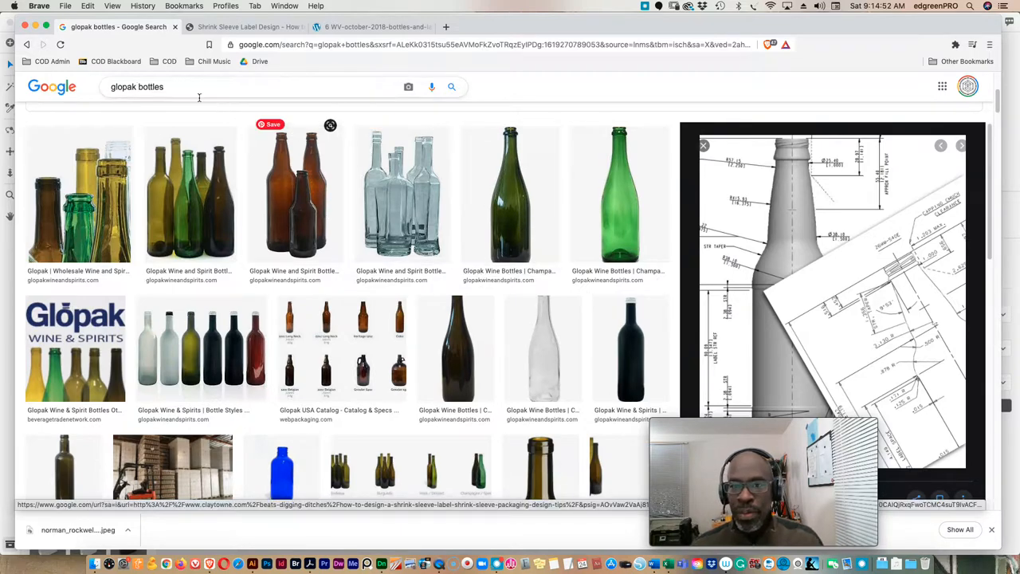
- Visit the Shrink Sleeve Label Design article, then switch to the glass-bottles PDF tab
{"action": "left_click", "coordinate": [241, 27]}
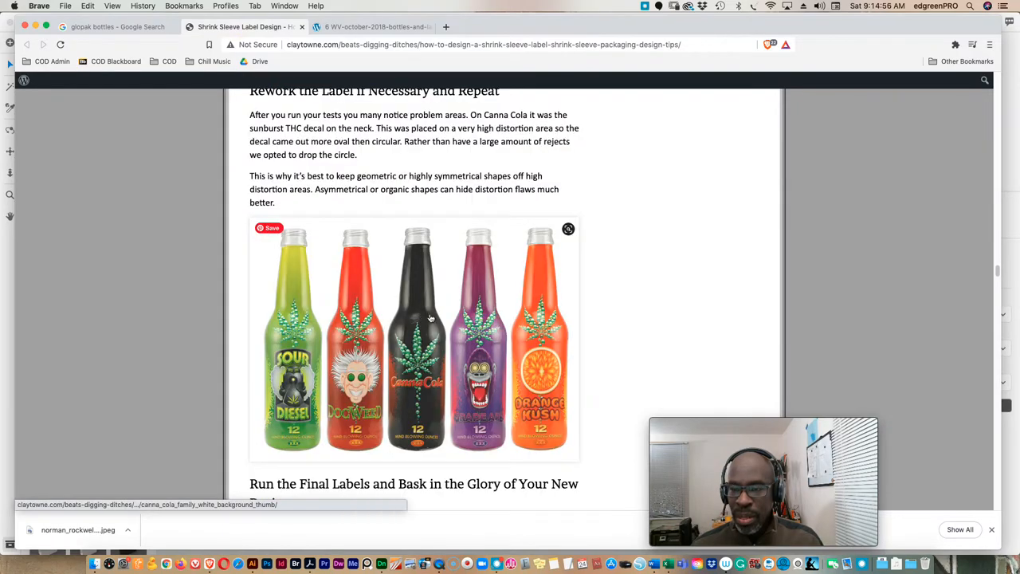
{"action": "scroll", "coordinate": [453, 280], "scroll_direction": "up", "scroll_amount": 5}
{"action": "scroll", "coordinate": [458, 294], "scroll_direction": "up", "scroll_amount": 5}
{"action": "scroll", "coordinate": [465, 313], "scroll_direction": "up", "scroll_amount": 5}
{"action": "scroll", "coordinate": [465, 314], "scroll_direction": "up", "scroll_amount": 5}
{"action": "scroll", "coordinate": [464, 311], "scroll_direction": "up", "scroll_amount": 5}
{"action": "scroll", "coordinate": [463, 308], "scroll_direction": "up", "scroll_amount": 5}
{"action": "scroll", "coordinate": [462, 305], "scroll_direction": "up", "scroll_amount": 5}
{"action": "scroll", "coordinate": [461, 305], "scroll_direction": "up", "scroll_amount": 5}
{"action": "scroll", "coordinate": [461, 305], "scroll_direction": "up", "scroll_amount": 5}
{"action": "scroll", "coordinate": [462, 305], "scroll_direction": "down", "scroll_amount": 1}
{"action": "scroll", "coordinate": [461, 305], "scroll_direction": "up", "scroll_amount": 5}
{"action": "scroll", "coordinate": [461, 305], "scroll_direction": "up", "scroll_amount": 3}
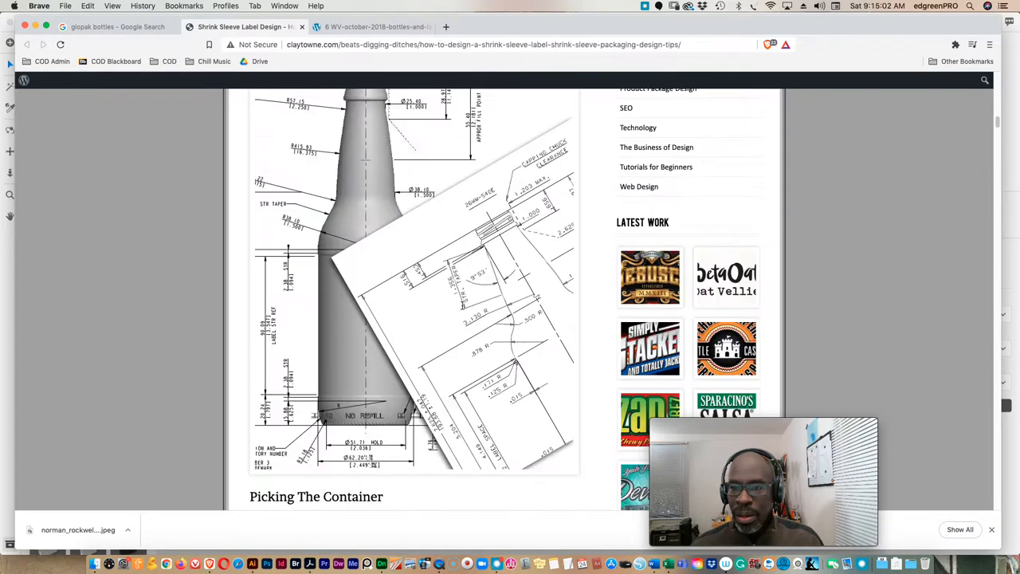
{"action": "scroll", "coordinate": [461, 306], "scroll_direction": "up", "scroll_amount": 2}
{"action": "left_click", "coordinate": [362, 26]}
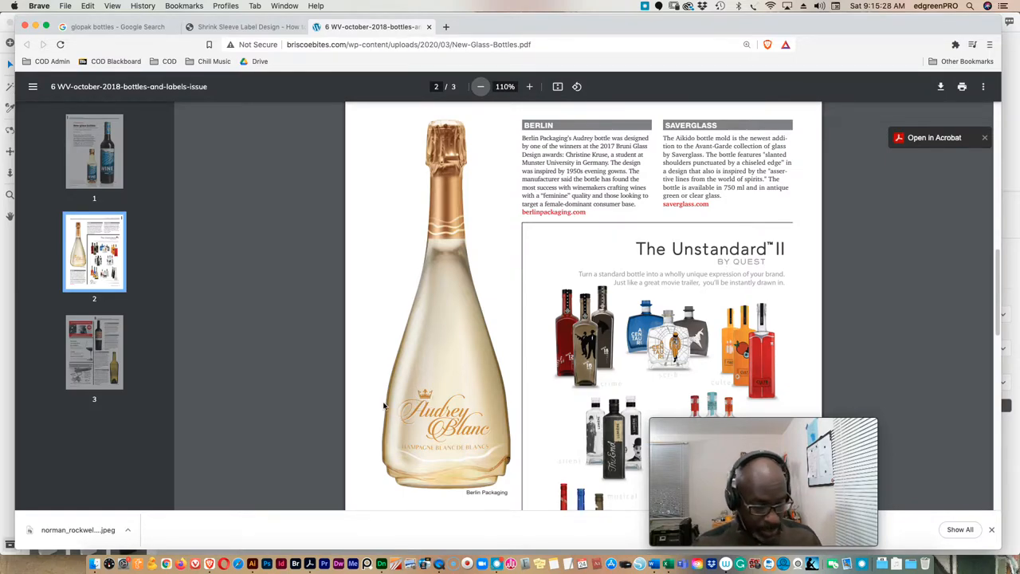
- Capture a region screenshot of the Audrey Blanc bottle and reveal the desktop where it landed
{"action": "key", "text": "super+shift+4"}
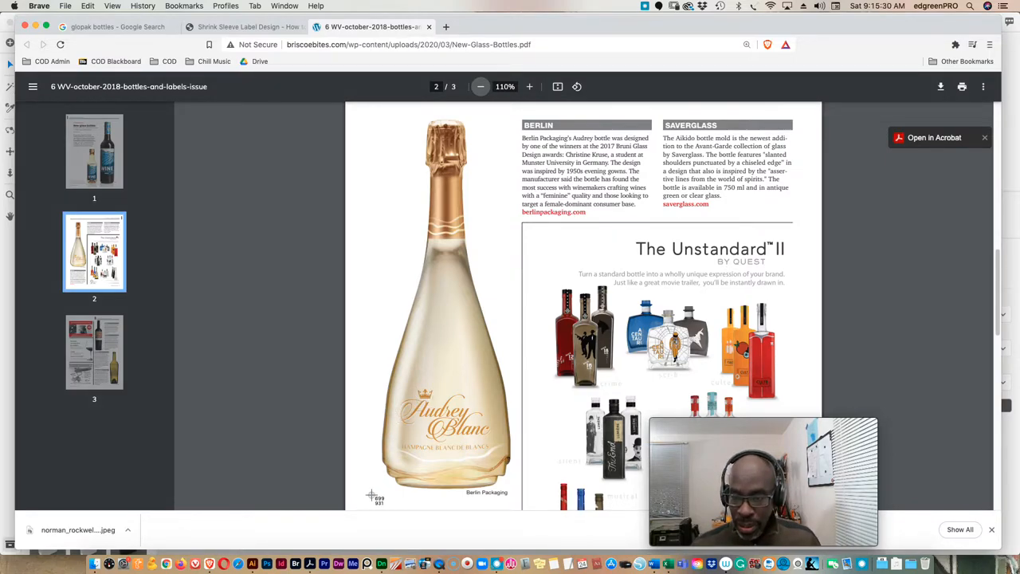
{"action": "left_click_drag", "start_coordinate": [371, 495], "coordinate": [513, 109]}
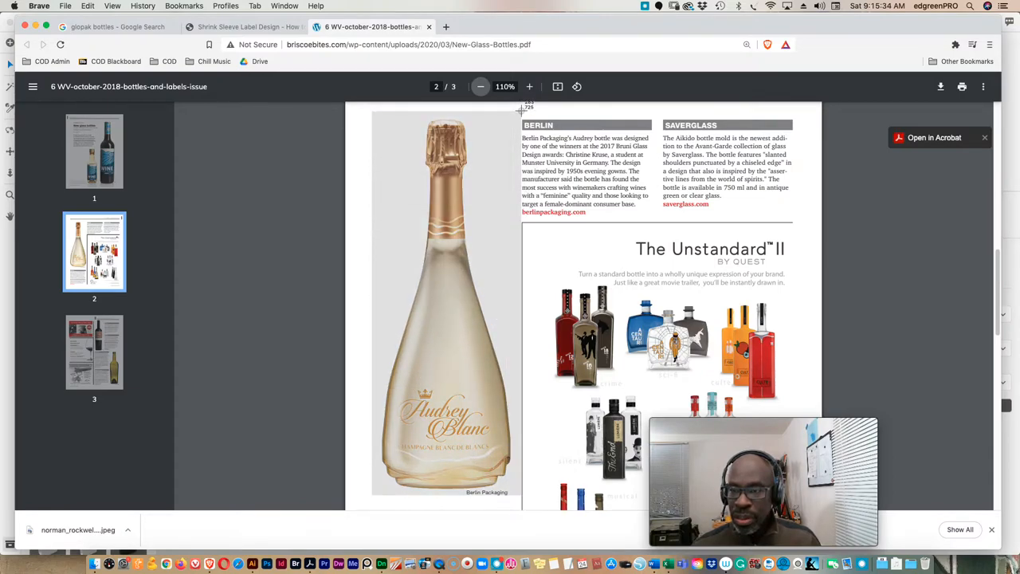
{"action": "left_click_drag", "start_coordinate": [513, 109], "coordinate": [522, 114]}
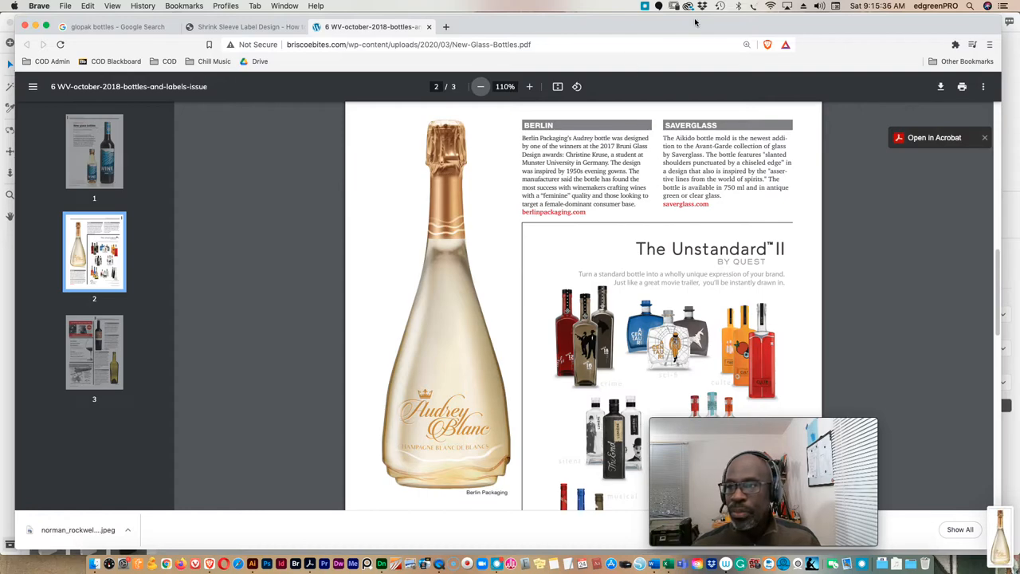
{"action": "key", "text": "ctrl+Right"}
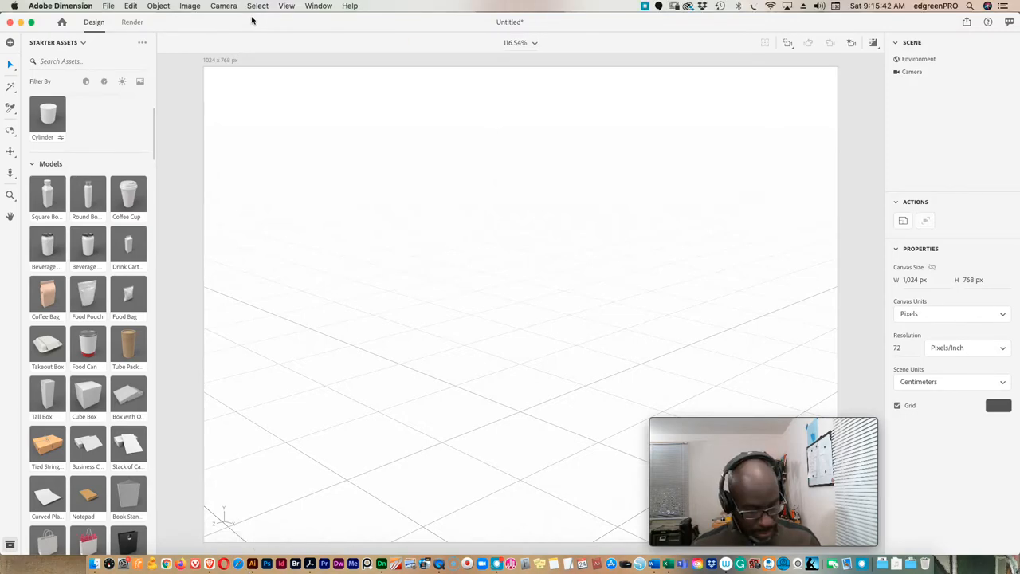
{"action": "key", "text": "ctrl+Left"}
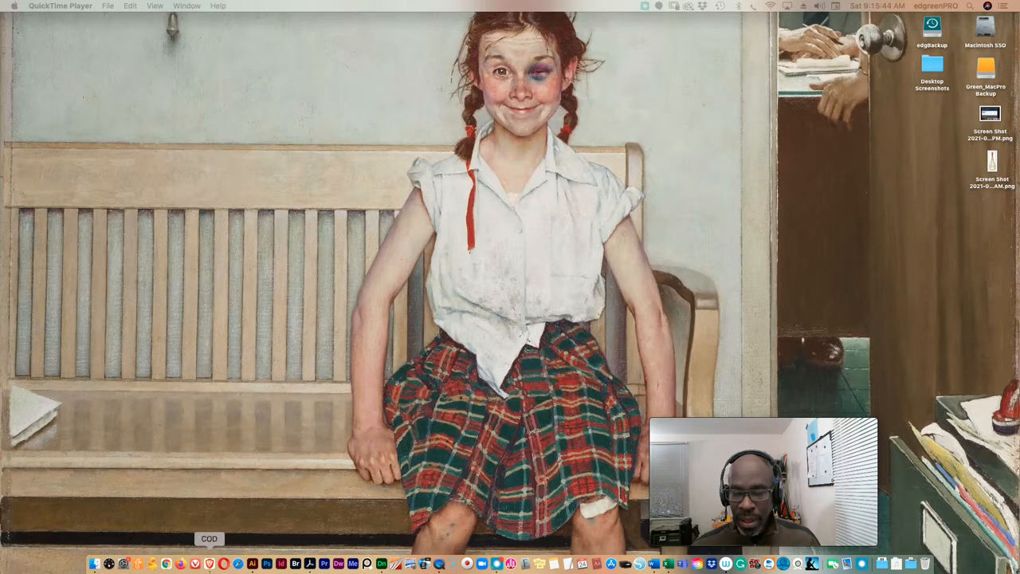
- Drag the Audrey Blanc bottle screenshot from the desktop onto the Illustrator artboard as a linked image
{"action": "left_click", "coordinate": [253, 564]}
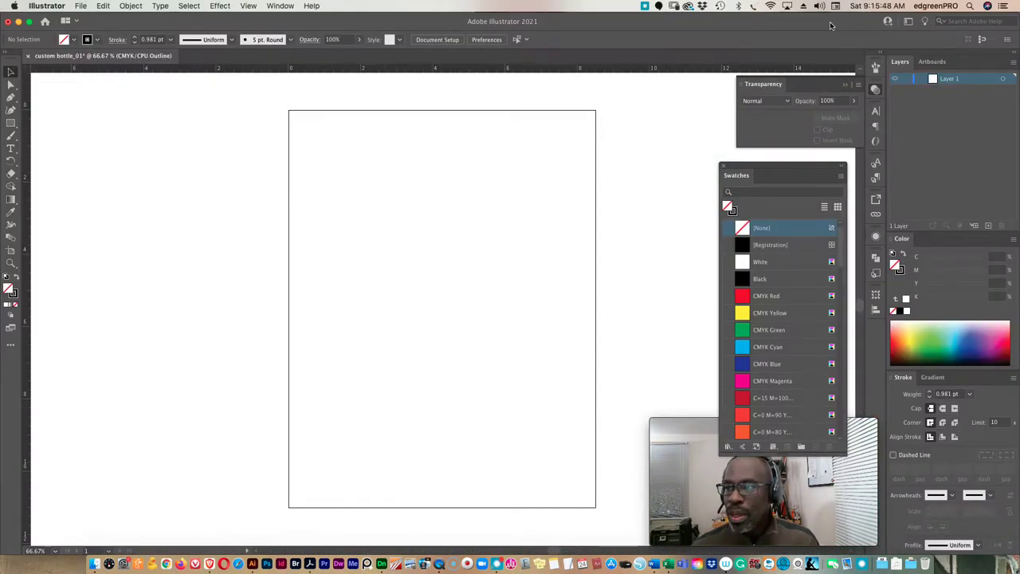
{"action": "left_click_drag", "start_coordinate": [819, 33], "coordinate": [605, 39]}
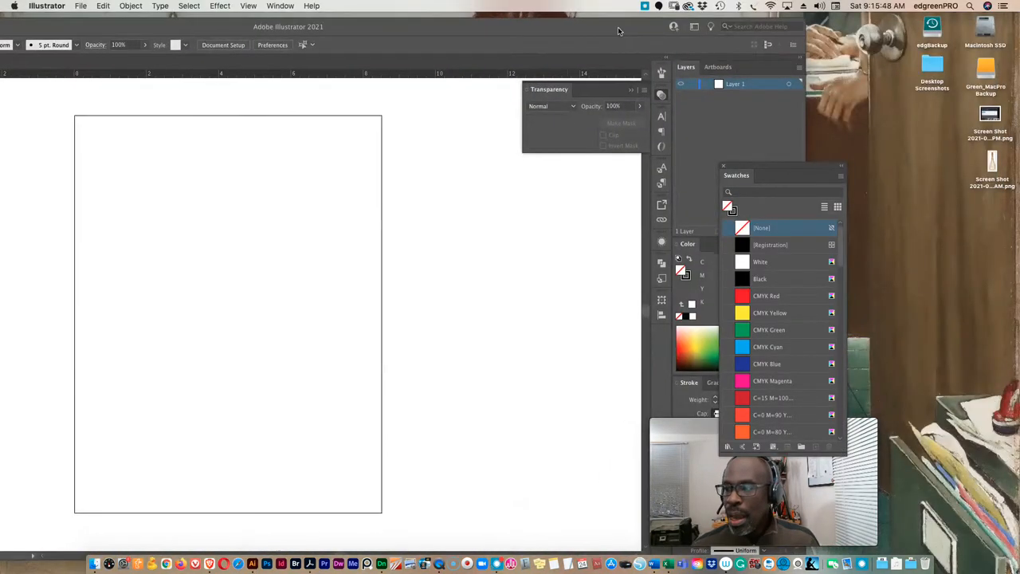
{"action": "left_click_drag", "start_coordinate": [998, 168], "coordinate": [211, 312]}
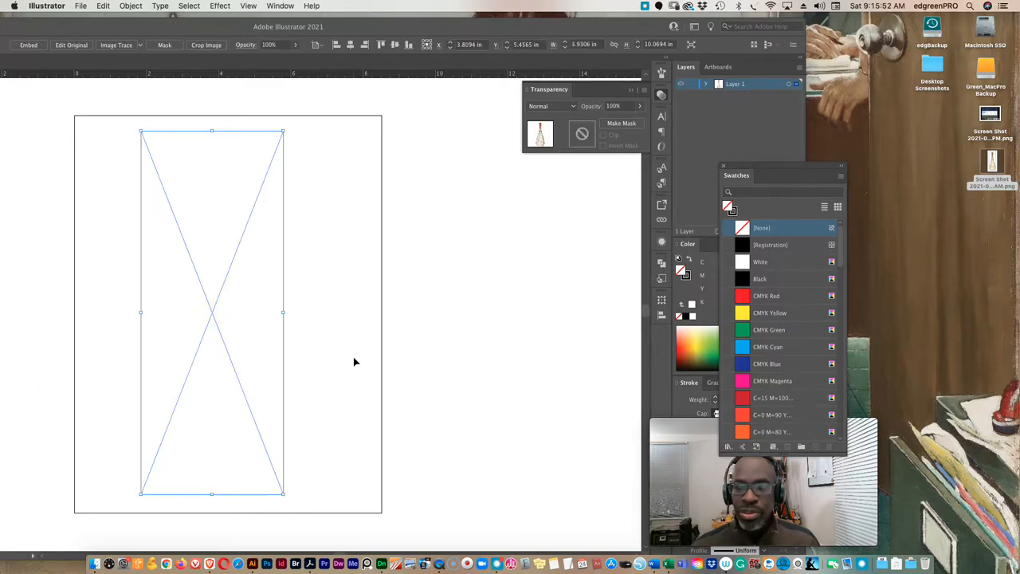
{"action": "left_click", "coordinate": [453, 315]}
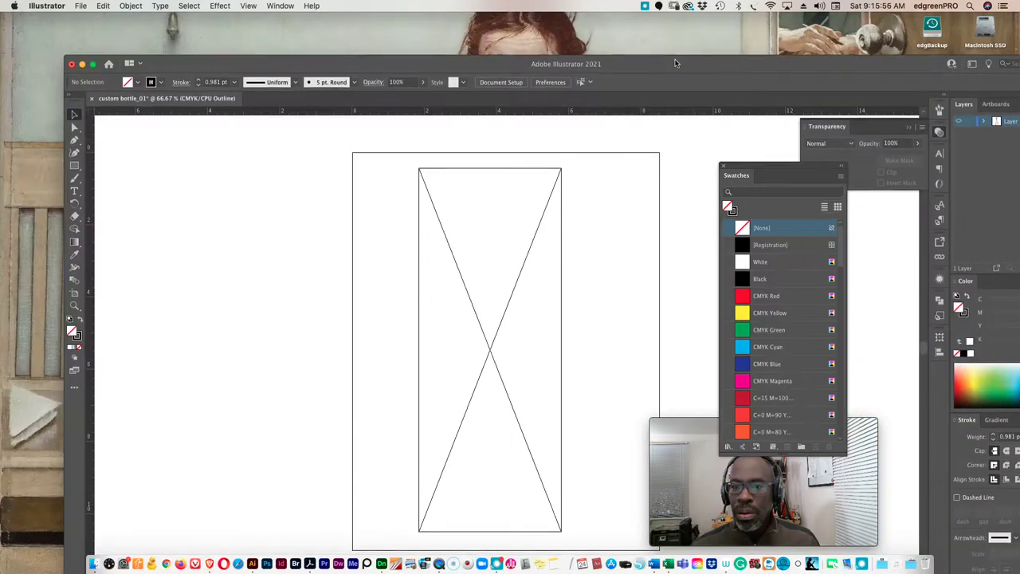
- Restore the window to full screen in Preview mode and nudge the bottle image slightly right
{"action": "left_click_drag", "start_coordinate": [400, 34], "coordinate": [630, 30]}
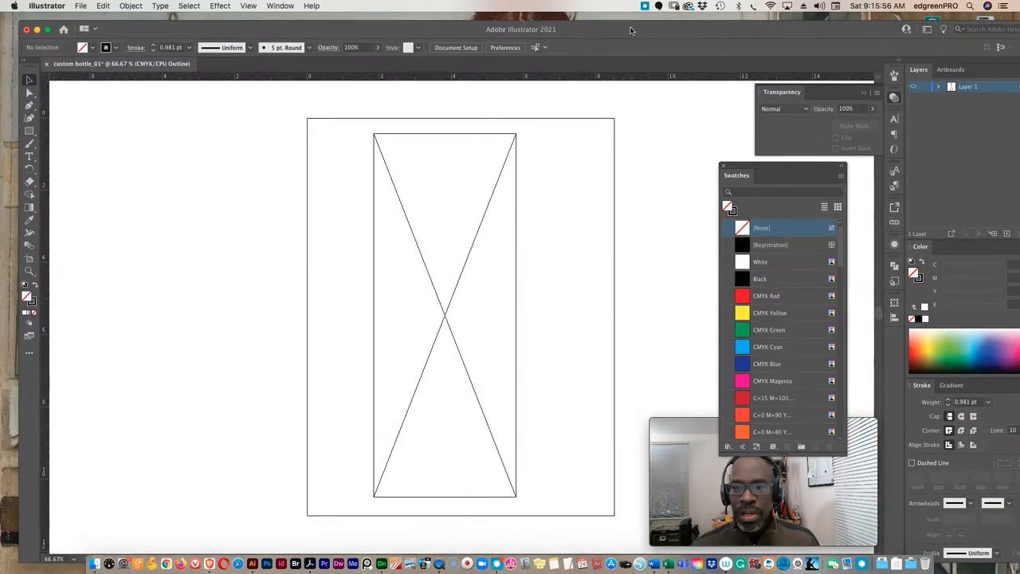
{"action": "key", "text": "ctrl+y"}
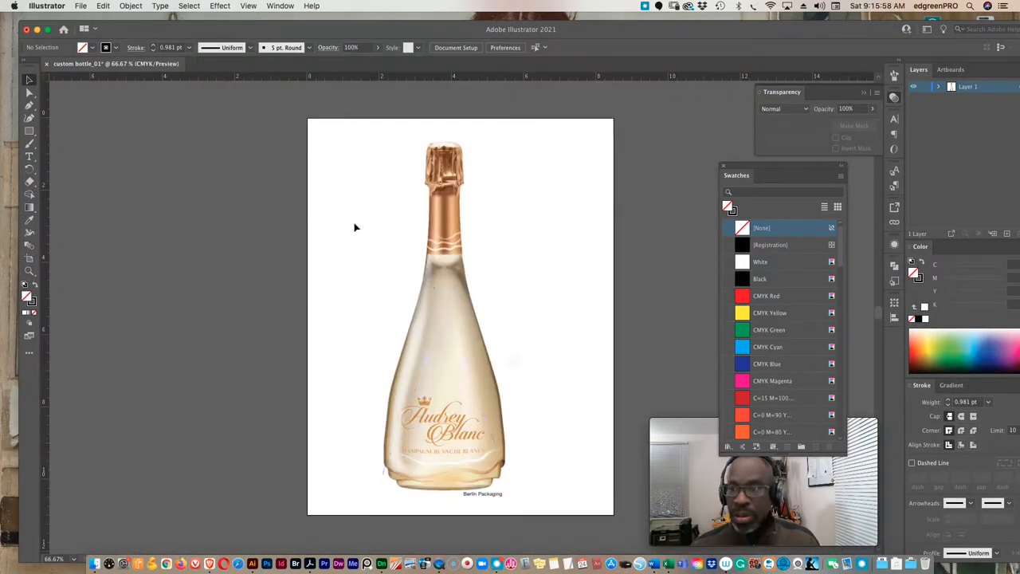
{"action": "left_click", "coordinate": [47, 30]}
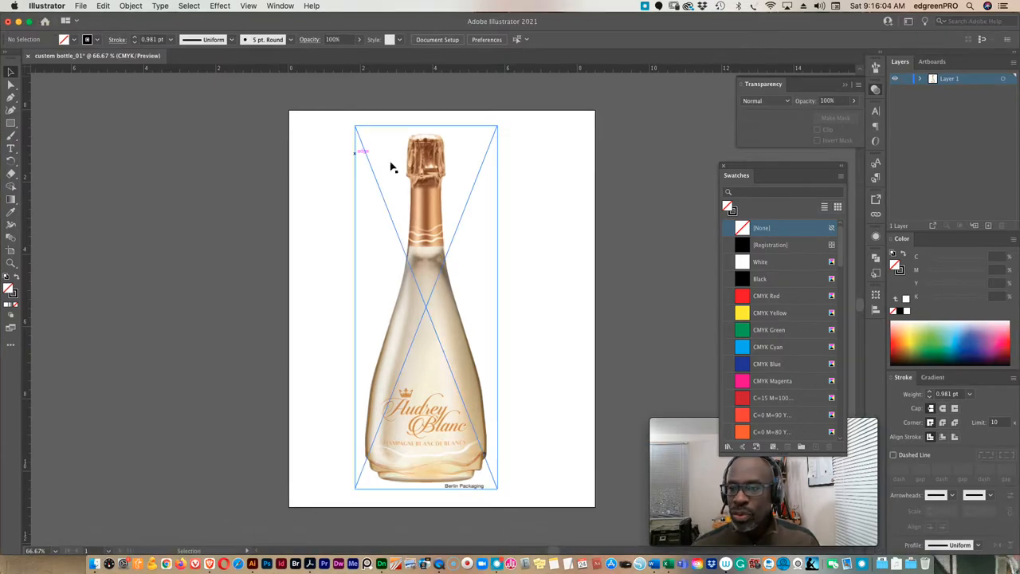
{"action": "left_click_drag", "start_coordinate": [436, 321], "coordinate": [446, 320]}
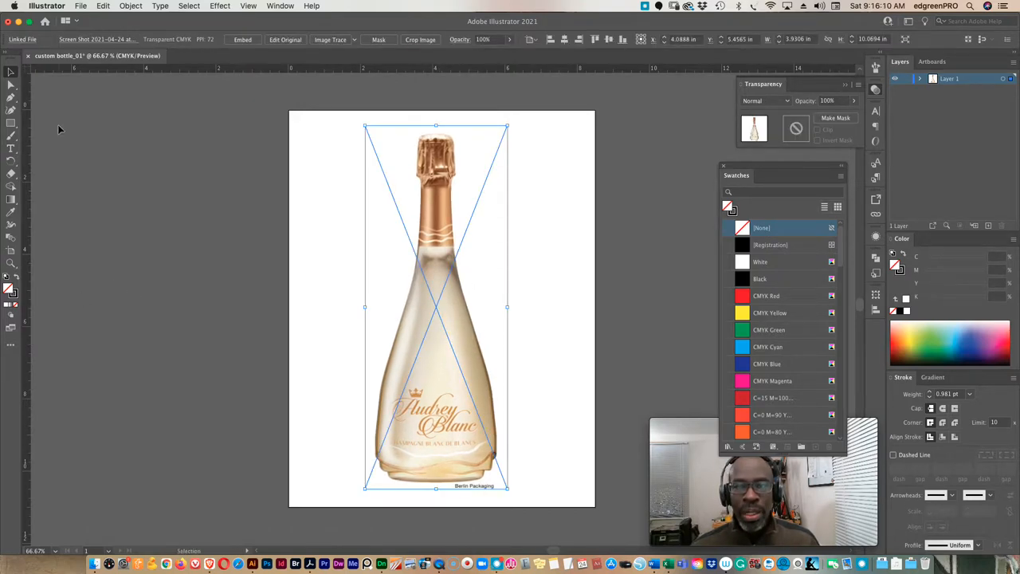
- Draw a rectangle over the bottle and fit its top and bottom edges to the cap and base
{"action": "left_click", "coordinate": [11, 124]}
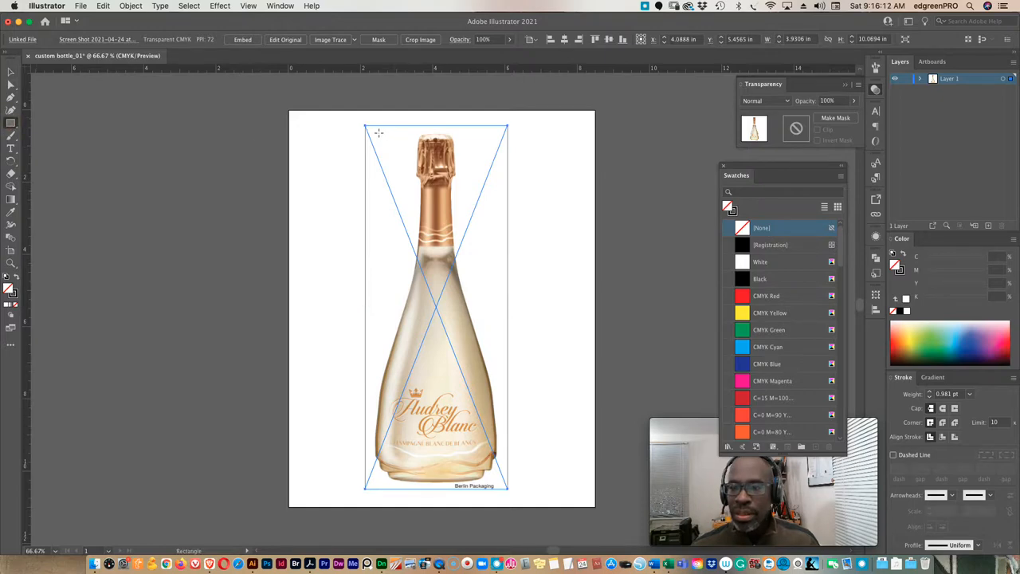
{"action": "left_click_drag", "start_coordinate": [376, 132], "coordinate": [497, 480]}
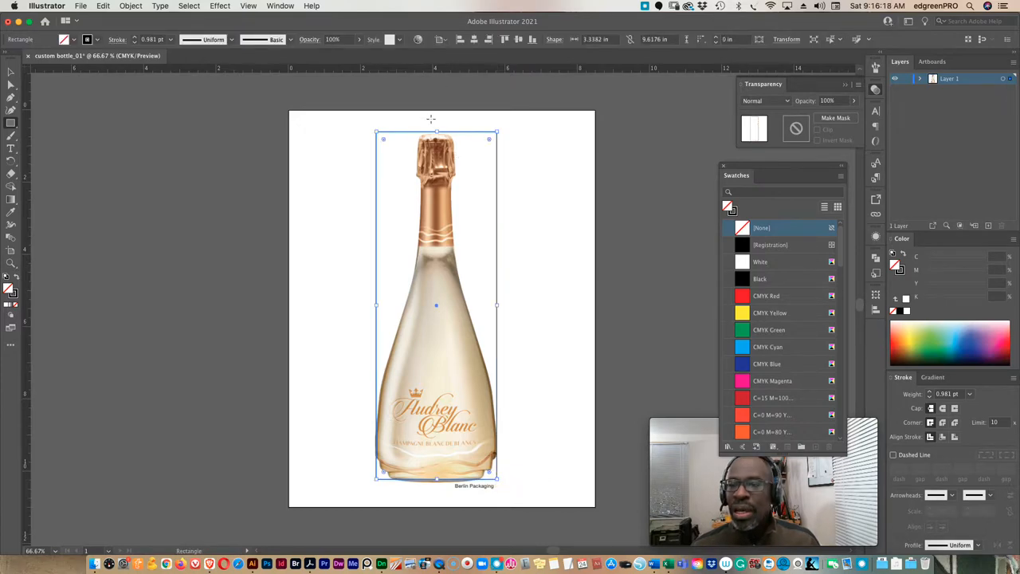
{"action": "left_click_drag", "start_coordinate": [437, 130], "coordinate": [436, 135]}
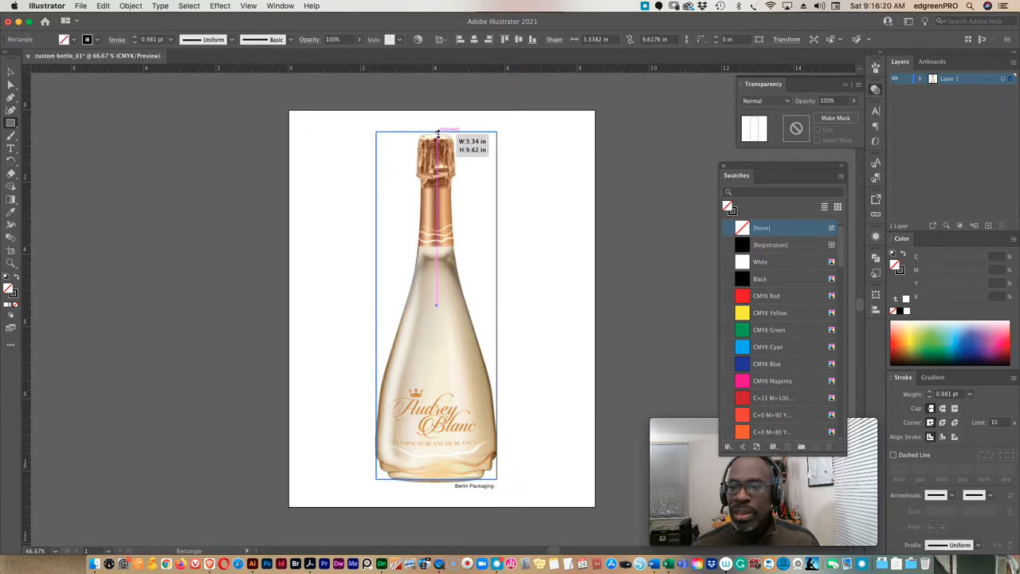
{"action": "key", "text": "z"}
{"action": "left_click_drag", "start_coordinate": [359, 398], "coordinate": [565, 431]}
{"action": "scroll", "coordinate": [476, 430], "scroll_direction": "down", "scroll_amount": 5}
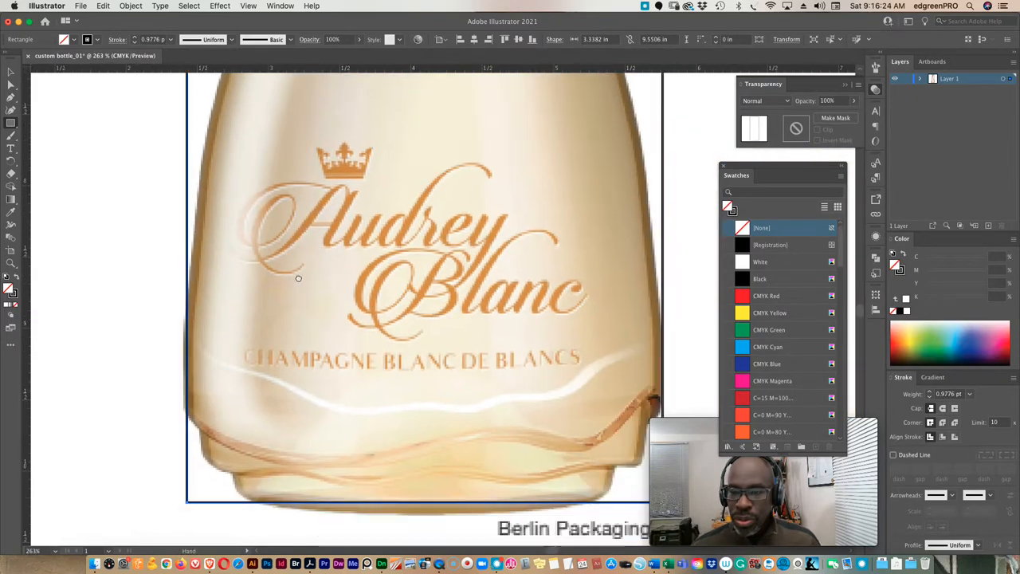
{"action": "scroll", "coordinate": [558, 406], "scroll_direction": "down", "scroll_amount": 1}
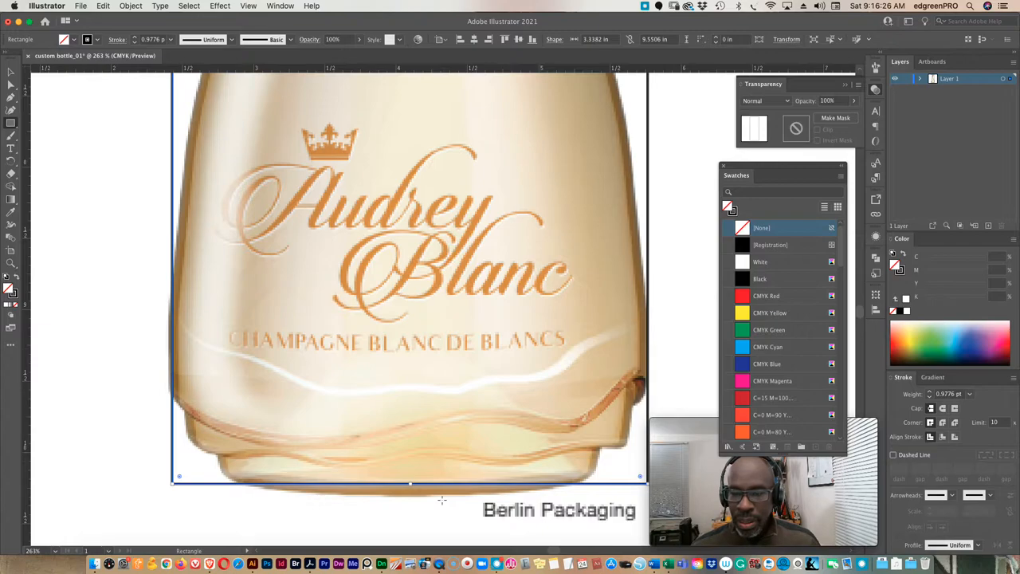
{"action": "left_click_drag", "start_coordinate": [408, 483], "coordinate": [409, 480]}
{"action": "scroll", "coordinate": [424, 354], "scroll_direction": "up", "scroll_amount": 5}
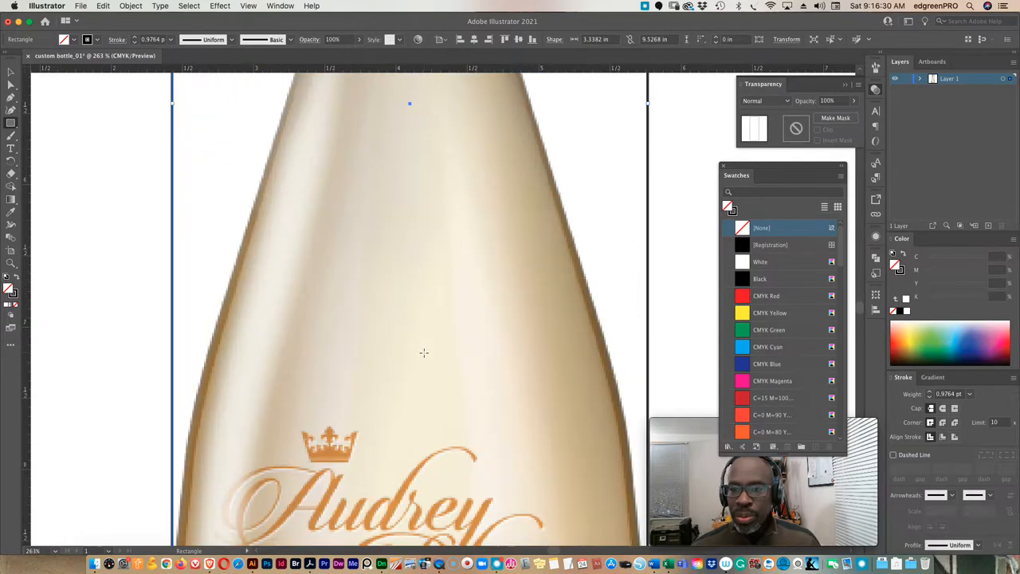
{"action": "scroll", "coordinate": [425, 354], "scroll_direction": "up", "scroll_amount": 5}
{"action": "scroll", "coordinate": [424, 354], "scroll_direction": "up", "scroll_amount": 5}
{"action": "scroll", "coordinate": [425, 353], "scroll_direction": "up", "scroll_amount": 2}
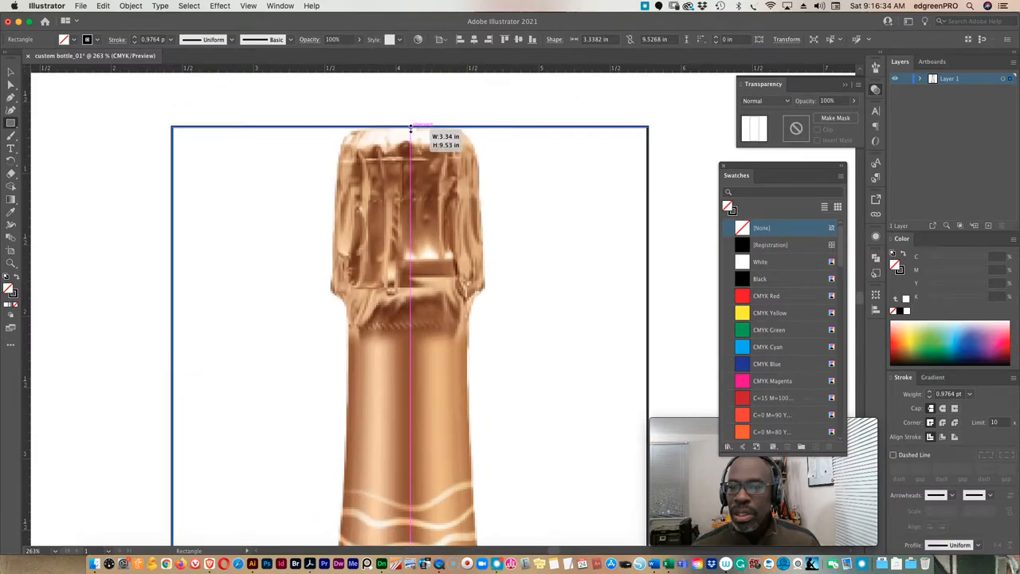
- Move the rectangle onto a new Layer 2, lock Layer 1 with the bottle image, and show rulers
{"action": "left_click", "coordinate": [987, 225]}
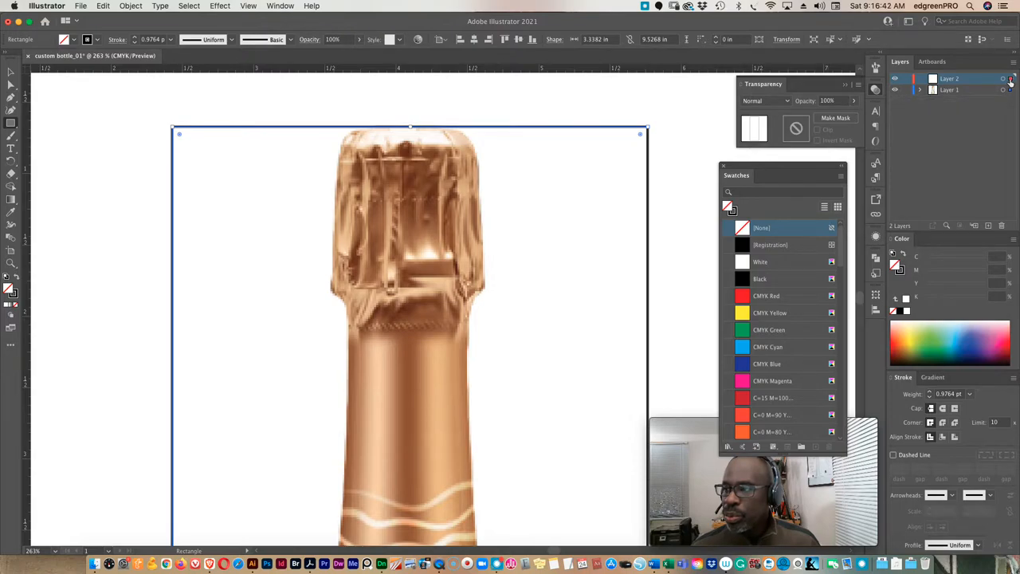
{"action": "left_click_drag", "start_coordinate": [1010, 83], "coordinate": [1010, 79]}
{"action": "key", "text": "super+shift+a"}
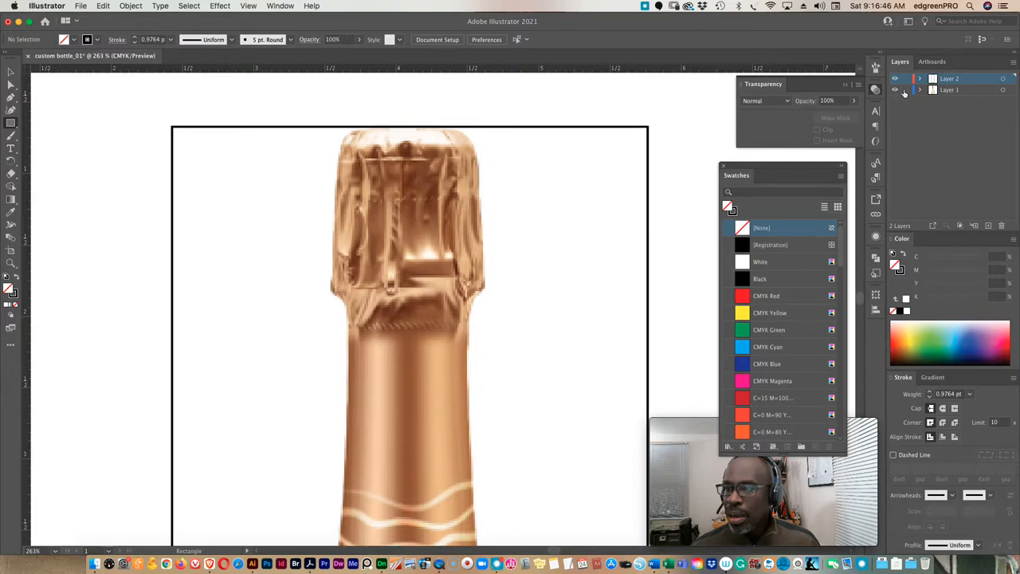
{"action": "left_click", "coordinate": [905, 90]}
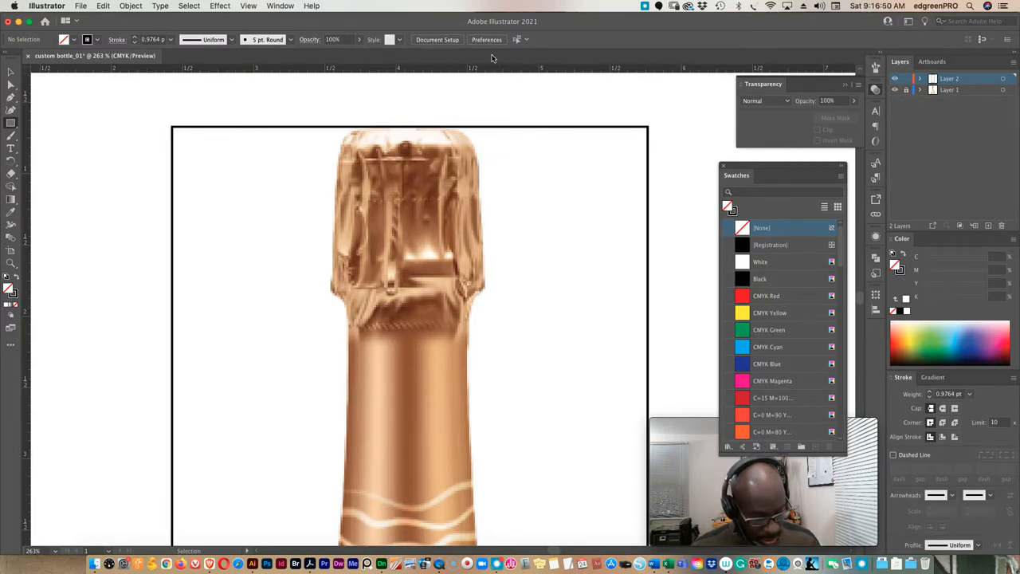
{"action": "key", "text": "super+r"}
{"action": "key", "text": "super+r"}
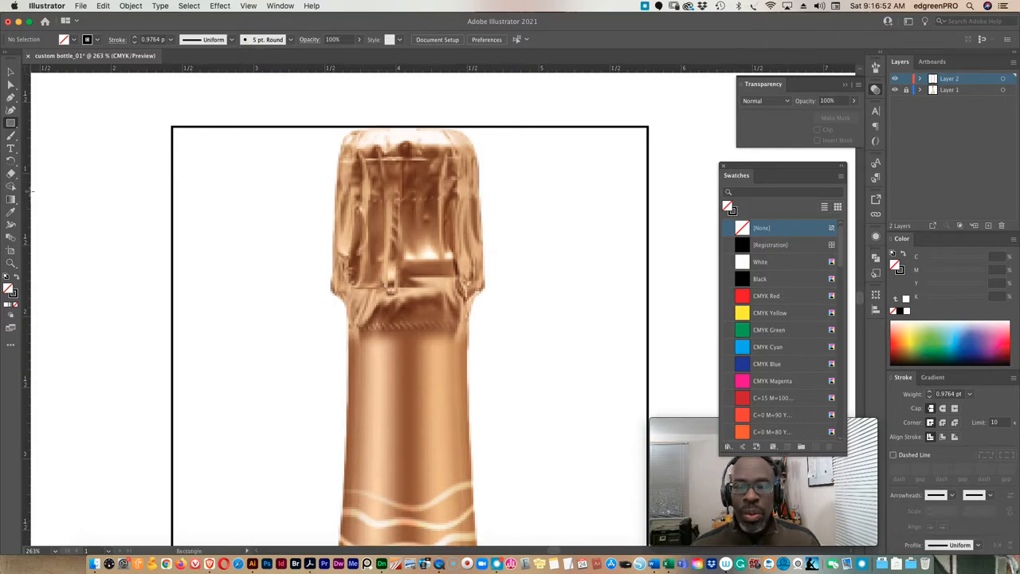
{"action": "scroll", "coordinate": [378, 263], "scroll_direction": "down", "scroll_amount": 1}
{"action": "scroll", "coordinate": [378, 263], "scroll_direction": "down", "scroll_amount": 3}
{"action": "scroll", "coordinate": [378, 263], "scroll_direction": "down", "scroll_amount": 3}
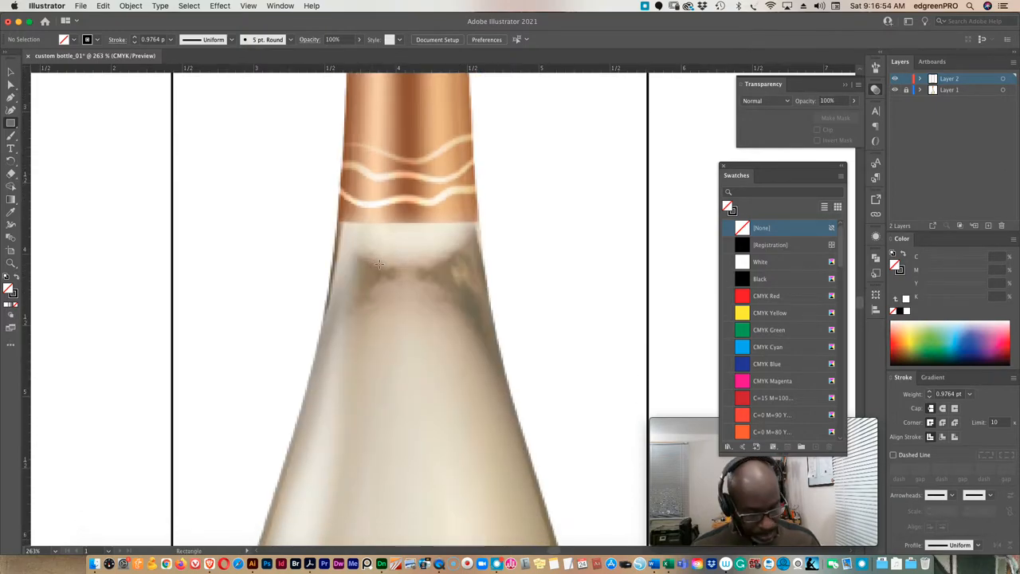
{"action": "scroll", "coordinate": [378, 263], "scroll_direction": "down", "scroll_amount": 2}
{"action": "scroll", "coordinate": [378, 263], "scroll_direction": "down", "scroll_amount": 1}
- In Outline view, drop a vertical guide through the rectangle's diagonal crossing to mark the bottle's midline
{"action": "key", "text": "v"}
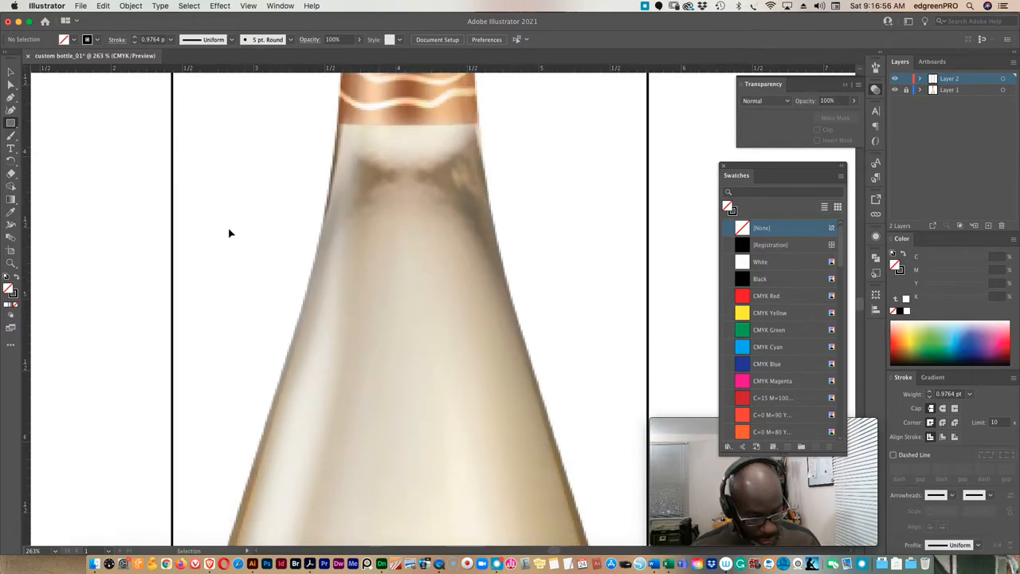
{"action": "key", "text": "super+y"}
{"action": "key", "text": "m"}
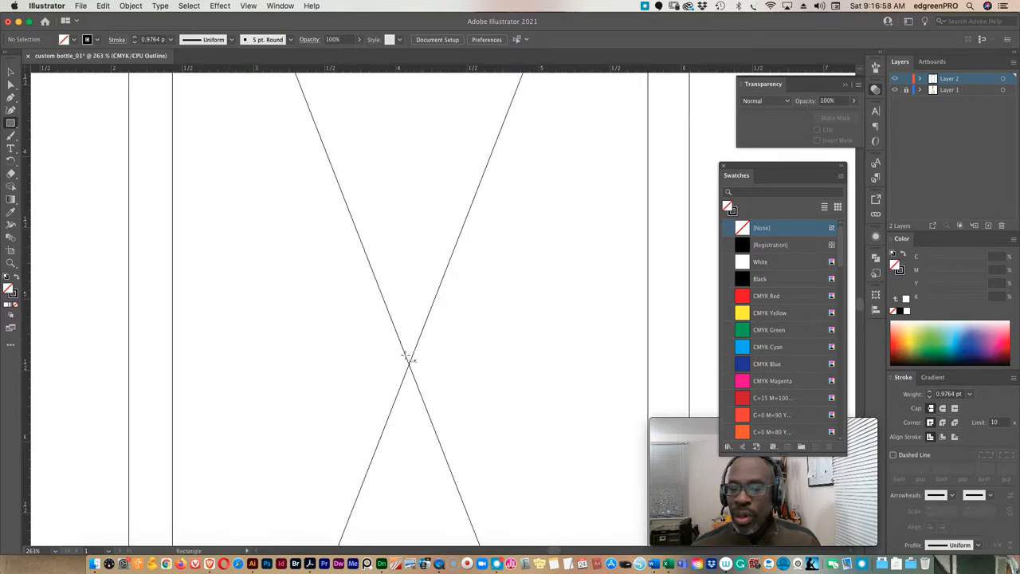
{"action": "left_click_drag", "start_coordinate": [396, 348], "coordinate": [437, 383]}
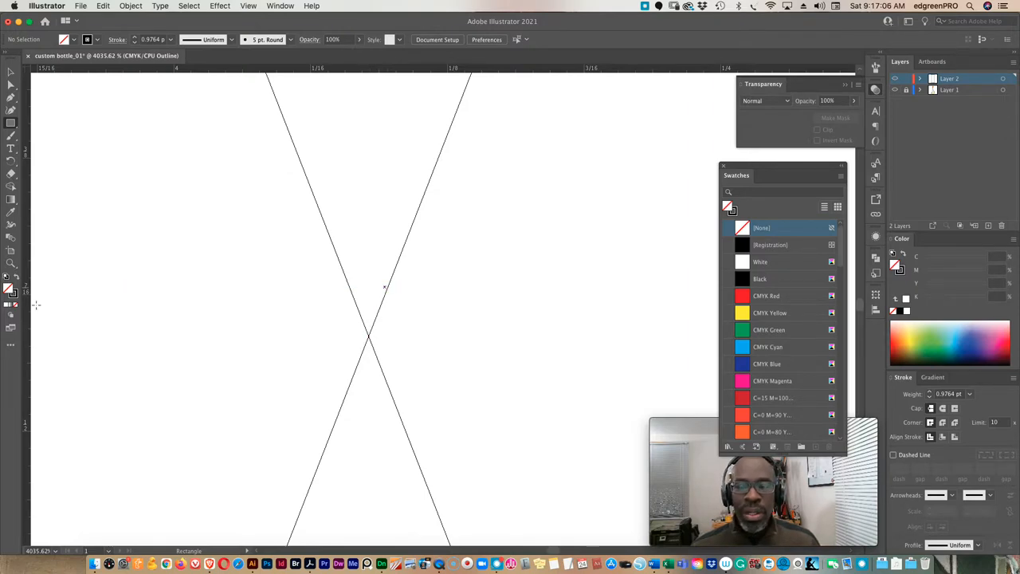
{"action": "left_click_drag", "start_coordinate": [27, 318], "coordinate": [385, 291]}
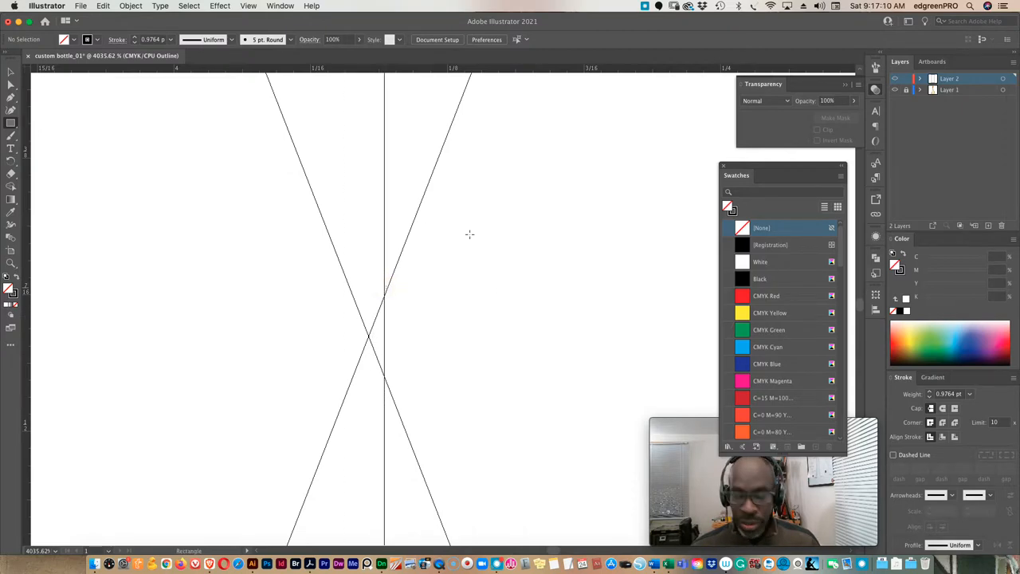
{"action": "key", "text": "super+0"}
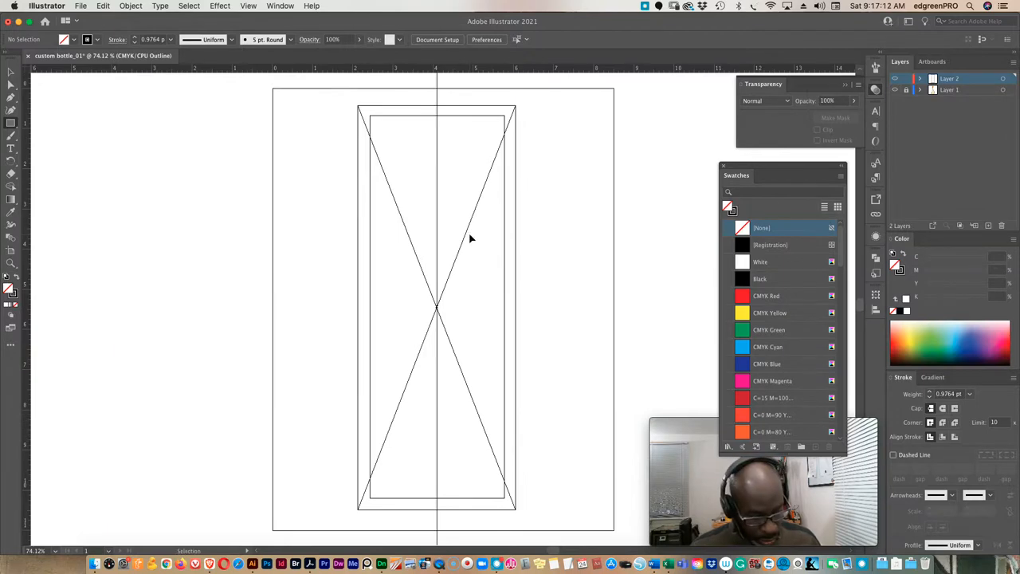
{"action": "key", "text": "super+y"}
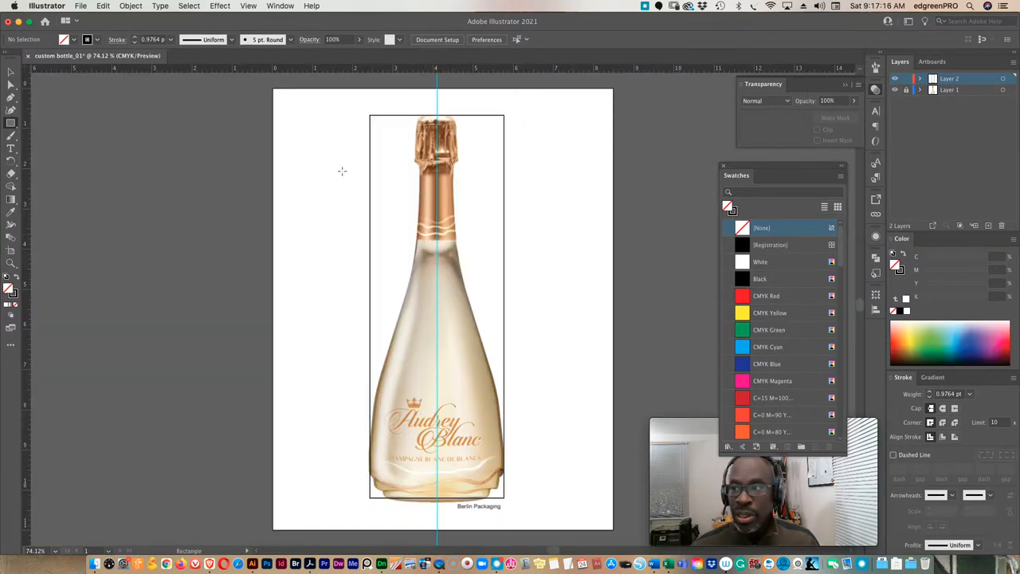
- Toggle both layers' visibility to check contents and confirm the framing rectangle by selecting it
{"action": "key", "text": "super"}
{"action": "left_click", "coordinate": [894, 90]}
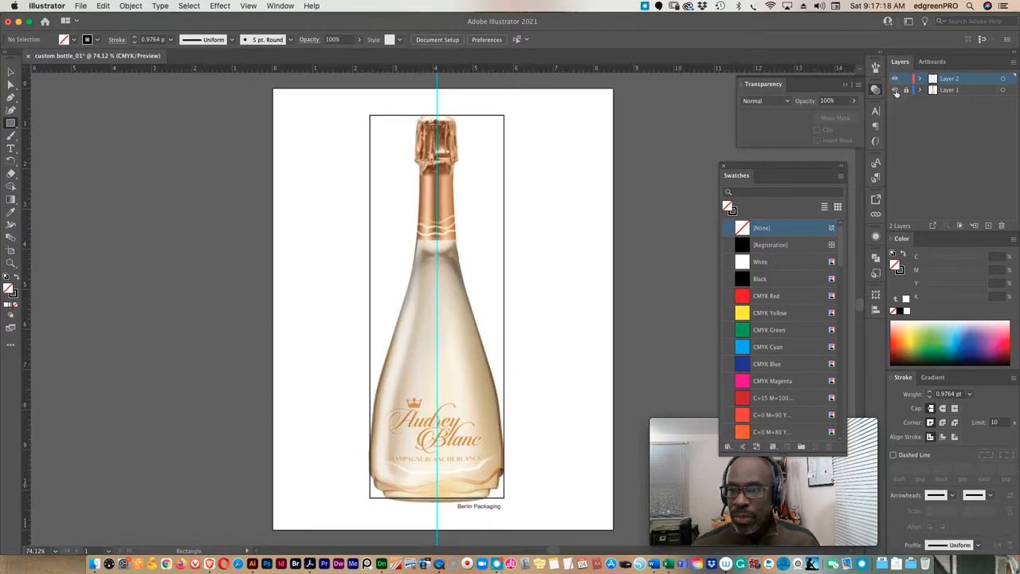
{"action": "left_click", "coordinate": [894, 79]}
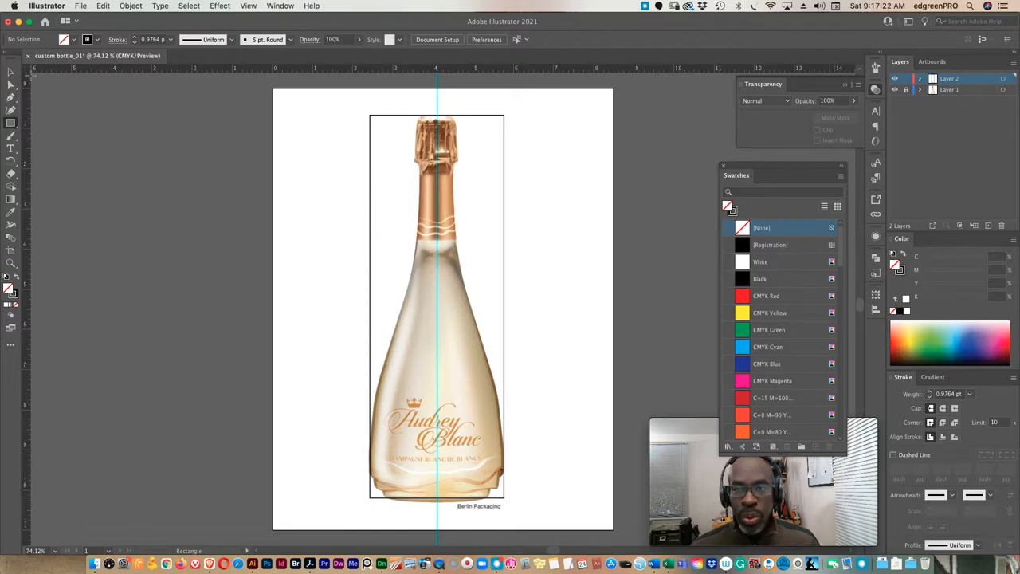
{"action": "left_click", "coordinate": [408, 116]}
{"action": "left_click", "coordinate": [471, 182]}
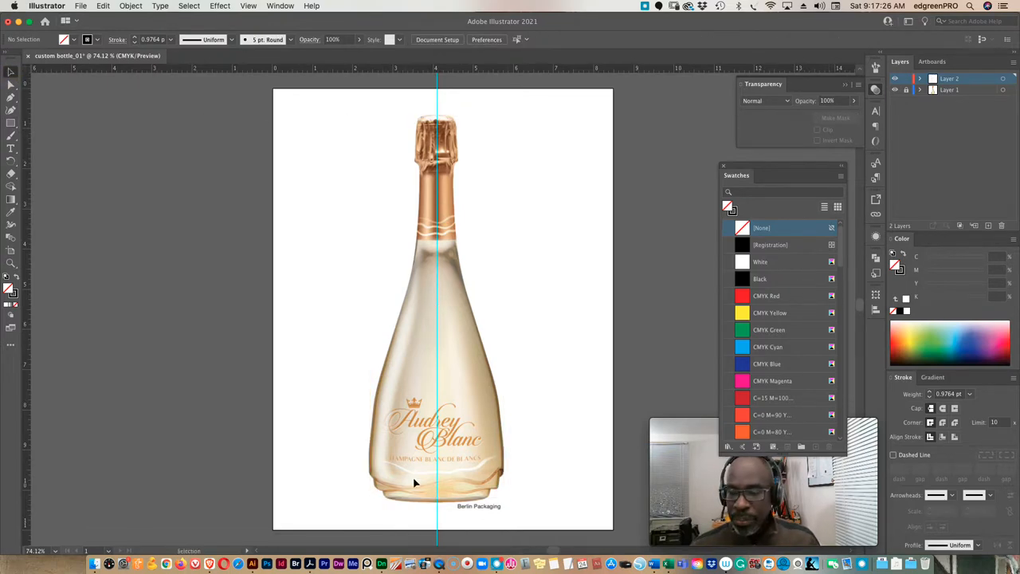
- Zoom in on the bottle's base and pick the Pen tool for tracing
{"action": "left_click_drag", "start_coordinate": [345, 441], "coordinate": [435, 364]}
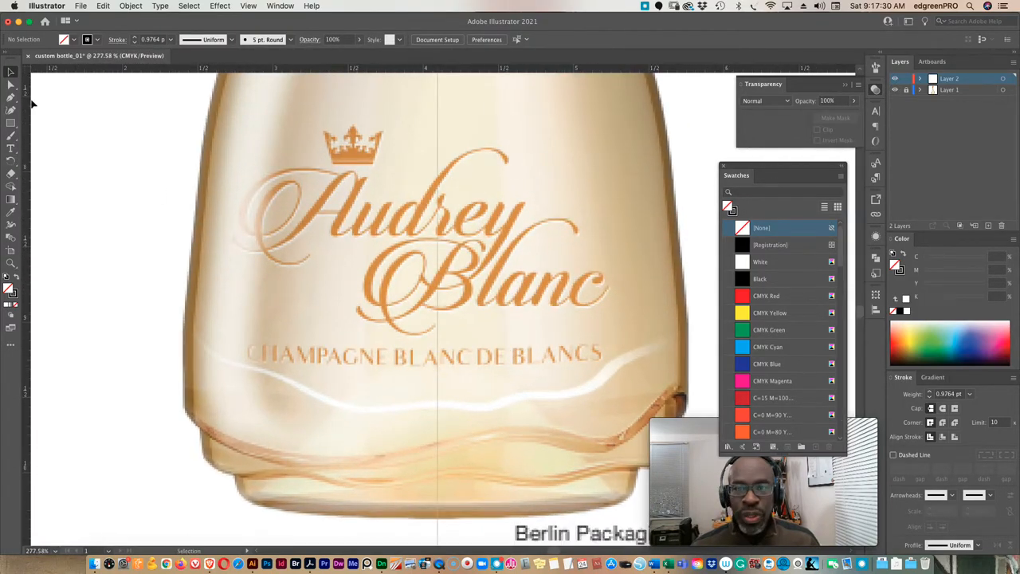
{"action": "left_click", "coordinate": [11, 98]}
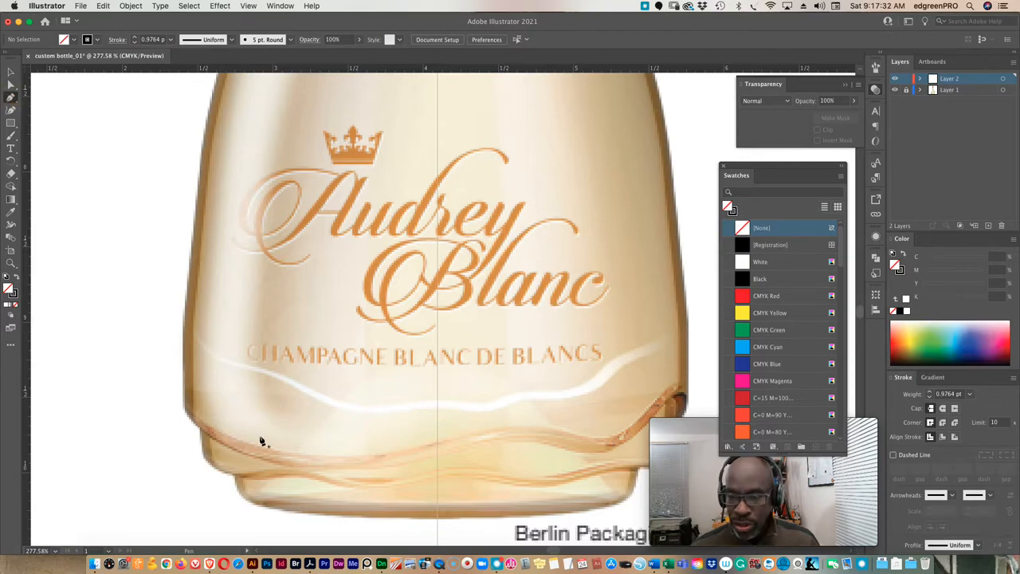
- Trace from the base's bottom centre along the base and up the bottle's lower left side
{"action": "left_click", "coordinate": [437, 507]}
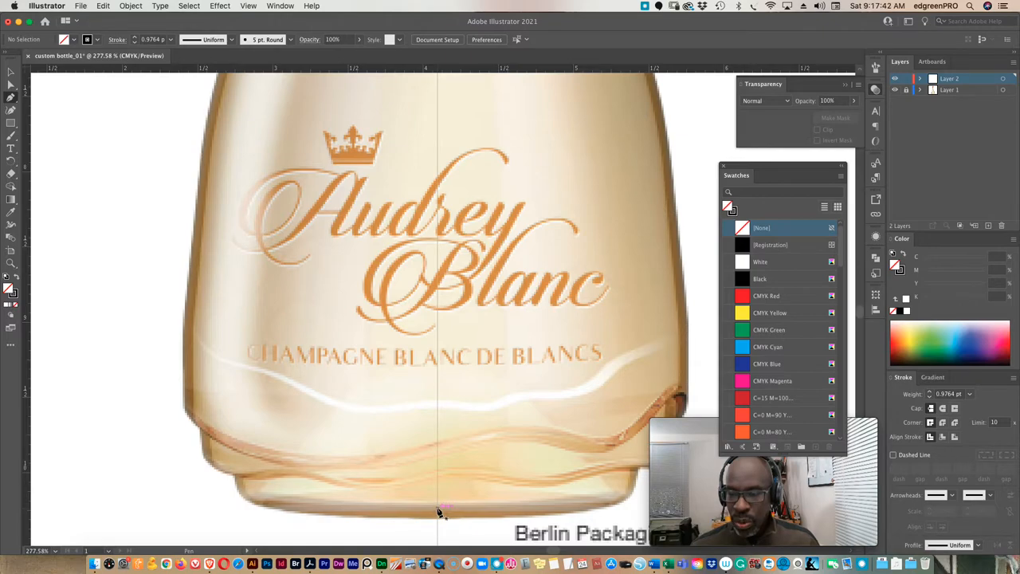
{"action": "left_click", "coordinate": [438, 511]}
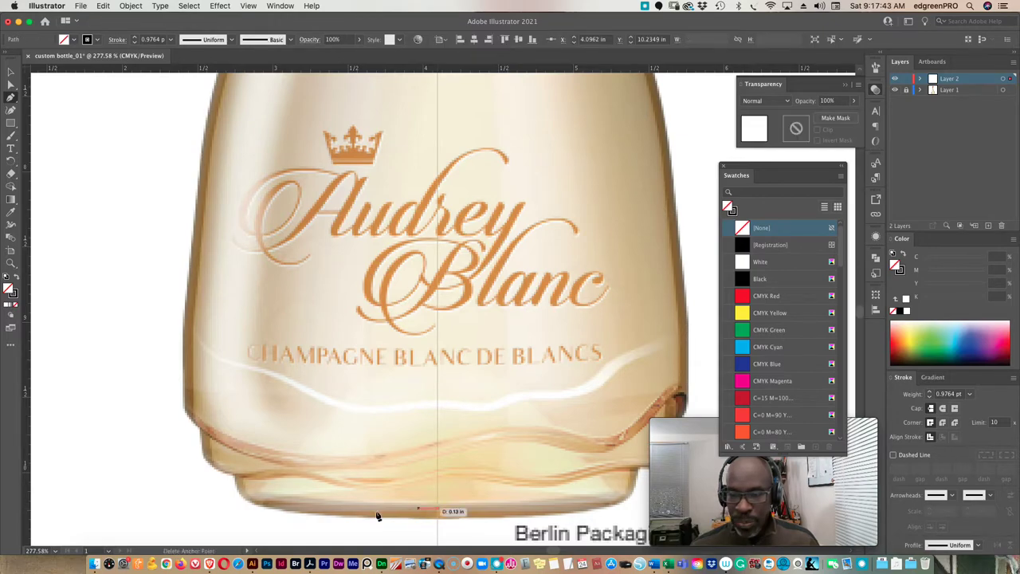
{"action": "left_click", "coordinate": [244, 508]}
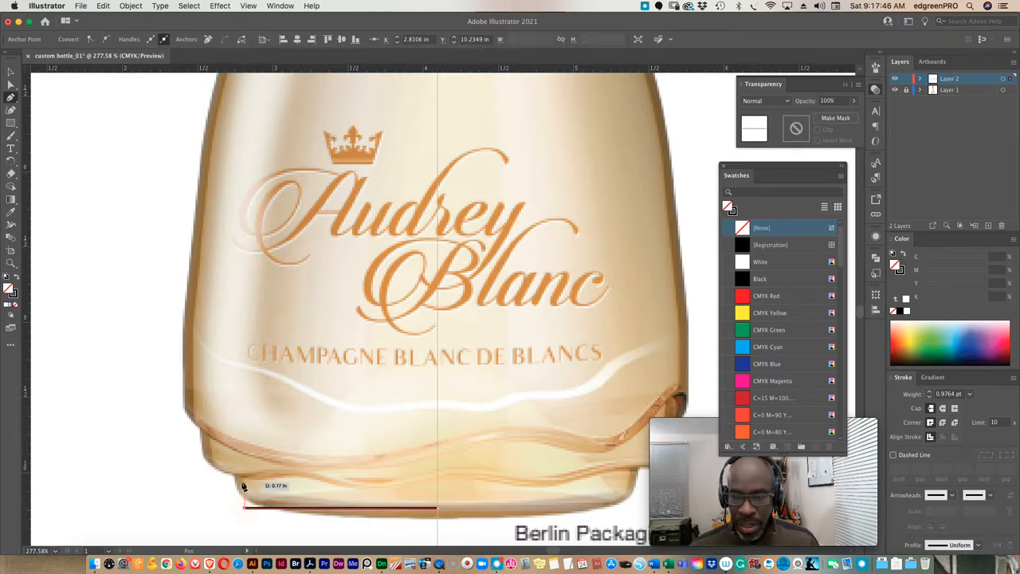
{"action": "left_click", "coordinate": [235, 476]}
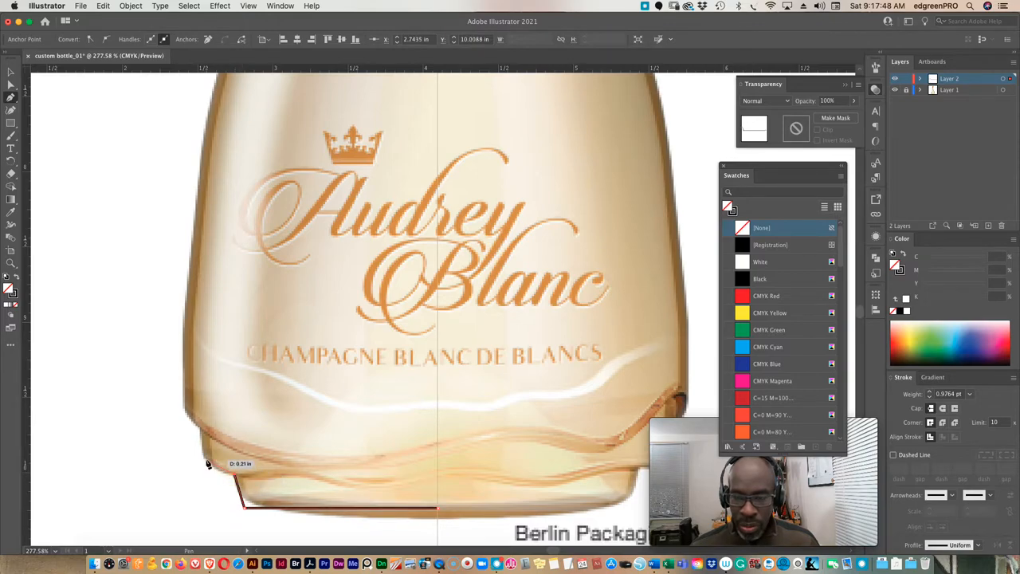
{"action": "left_click", "coordinate": [204, 459]}
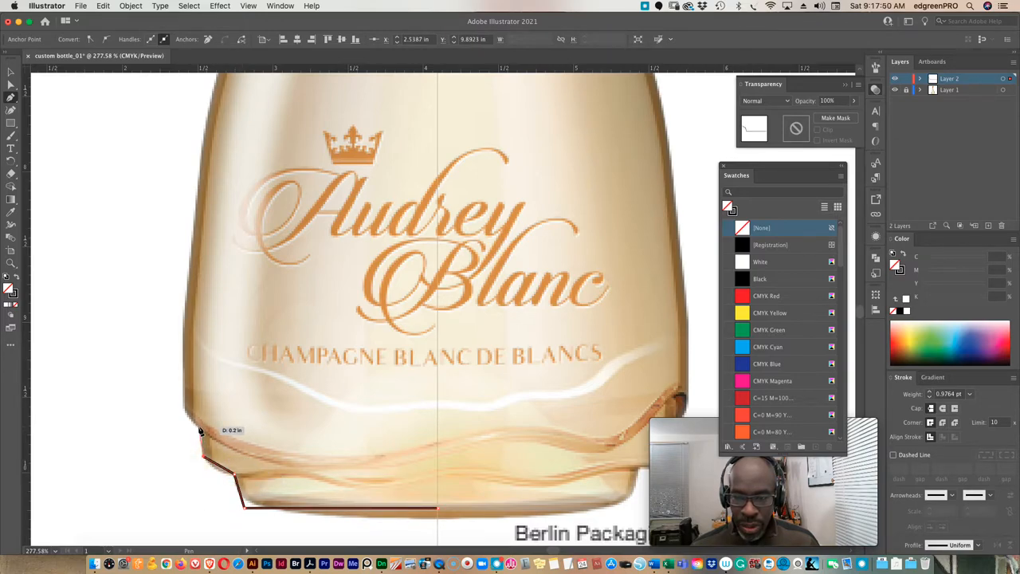
{"action": "left_click", "coordinate": [199, 430]}
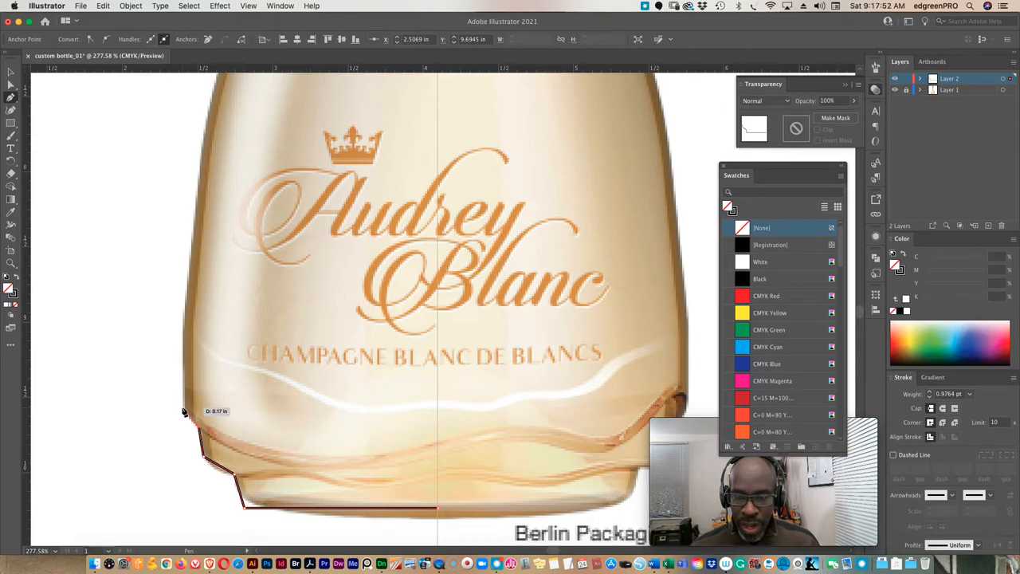
{"action": "left_click", "coordinate": [183, 412]}
{"action": "scroll", "coordinate": [185, 199], "scroll_direction": "up", "scroll_amount": 3}
{"action": "scroll", "coordinate": [183, 131], "scroll_direction": "up", "scroll_amount": 2}
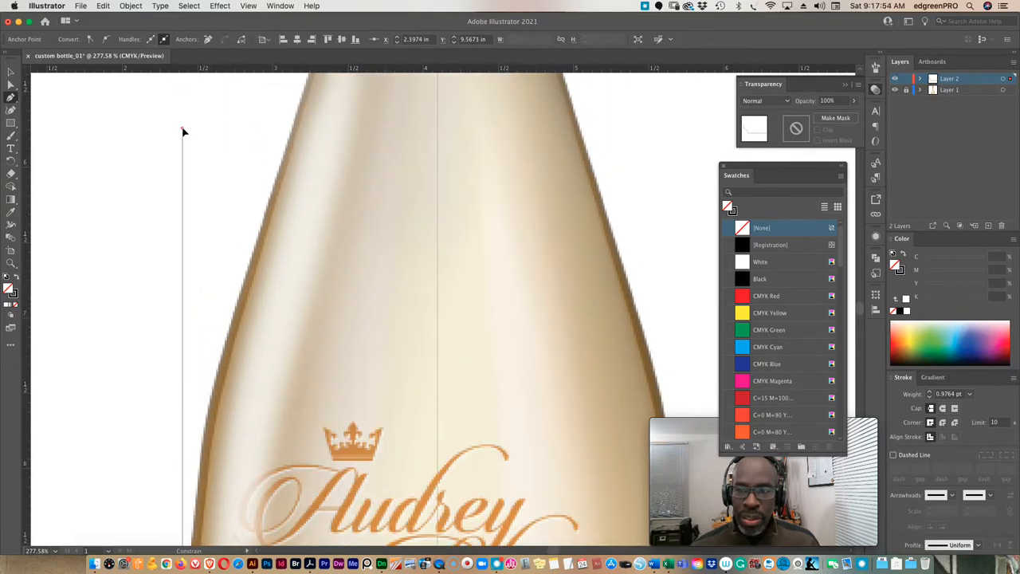
- Curve the outline over the shoulder and up the neck to its top
{"action": "left_click_drag", "start_coordinate": [175, 190], "coordinate": [337, 140]}
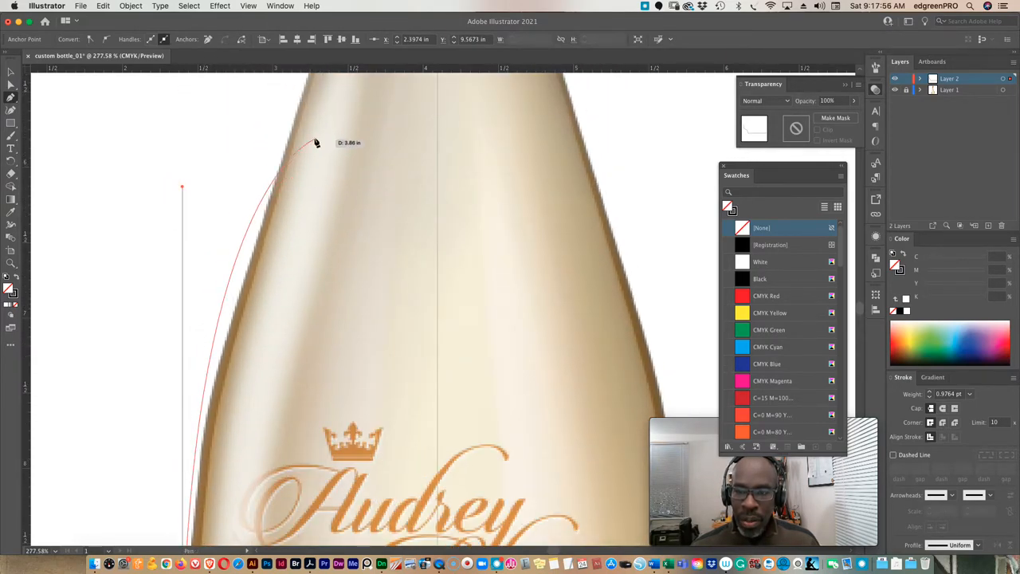
{"action": "scroll", "coordinate": [337, 139], "scroll_direction": "up", "scroll_amount": 4}
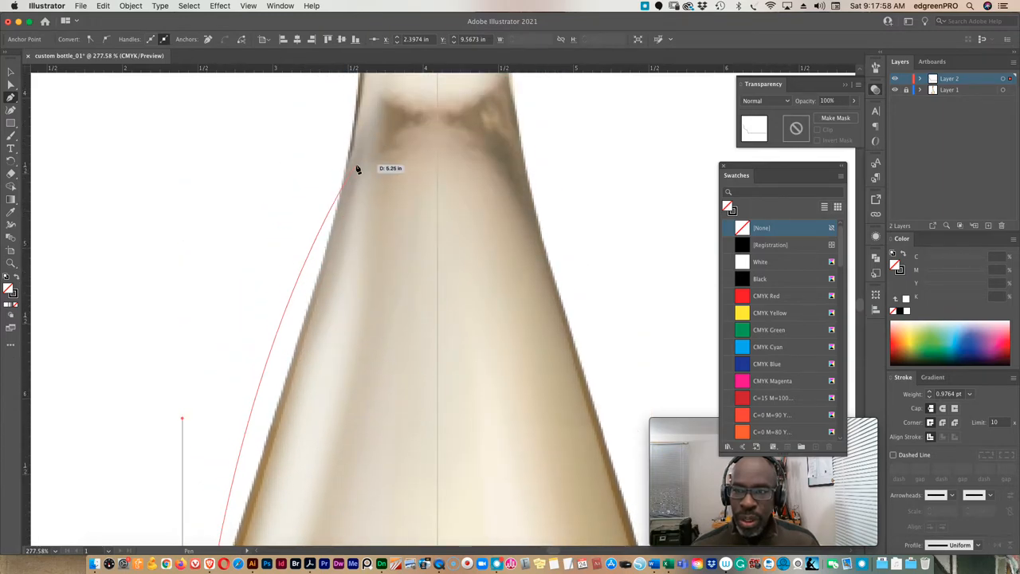
{"action": "scroll", "coordinate": [357, 167], "scroll_direction": "up", "scroll_amount": 2}
{"action": "scroll", "coordinate": [361, 185], "scroll_direction": "up", "scroll_amount": 1}
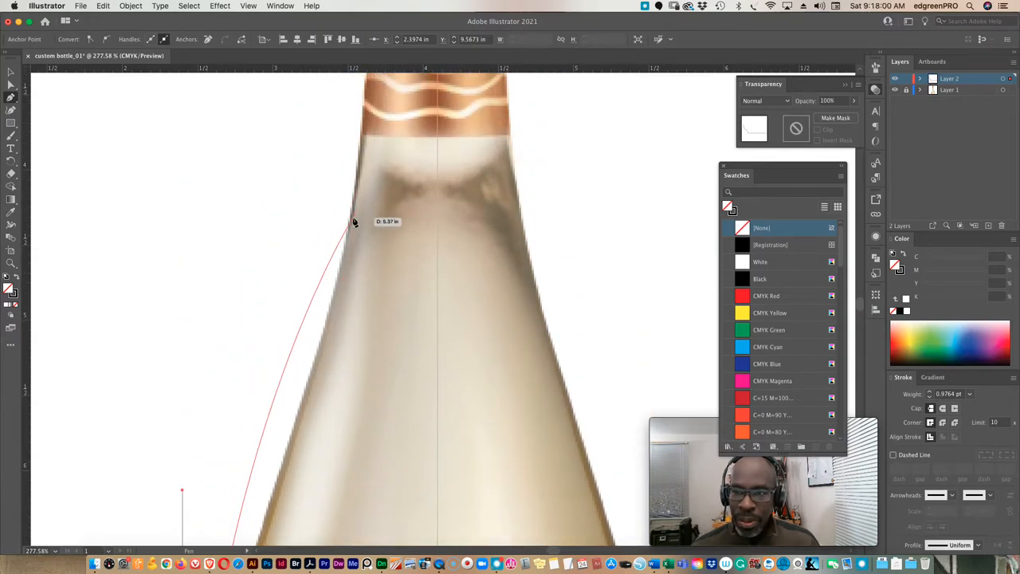
{"action": "mouse_move", "coordinate": [349, 229]}
{"action": "left_mouse_down"}
{"action": "mouse_move", "coordinate": [364, 155]}
{"action": "mouse_move", "coordinate": [377, 269]}
{"action": "left_mouse_up"}
{"action": "scroll", "coordinate": [378, 268], "scroll_direction": "up", "scroll_amount": 4}
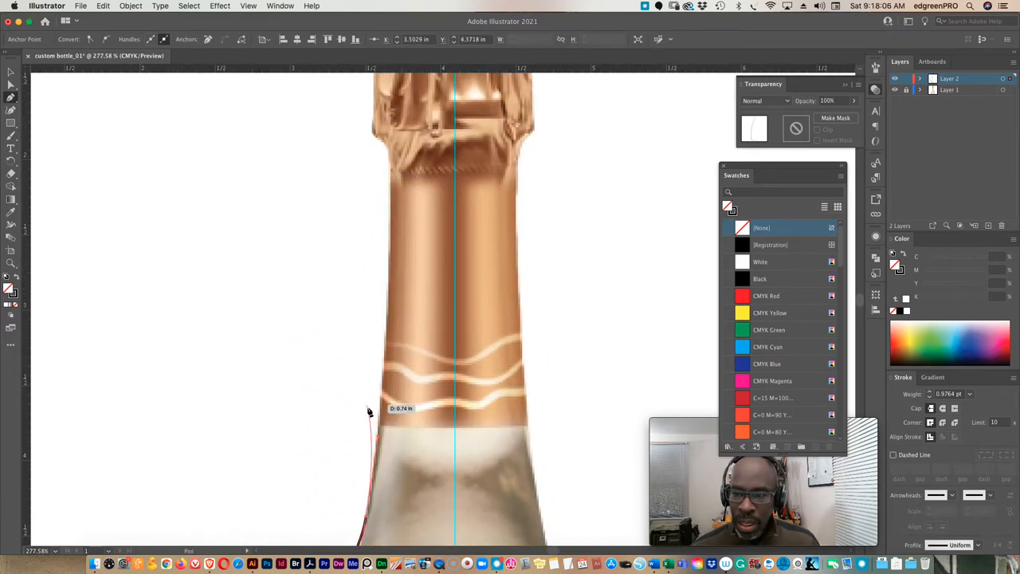
{"action": "left_click_drag", "start_coordinate": [386, 338], "coordinate": [384, 325]}
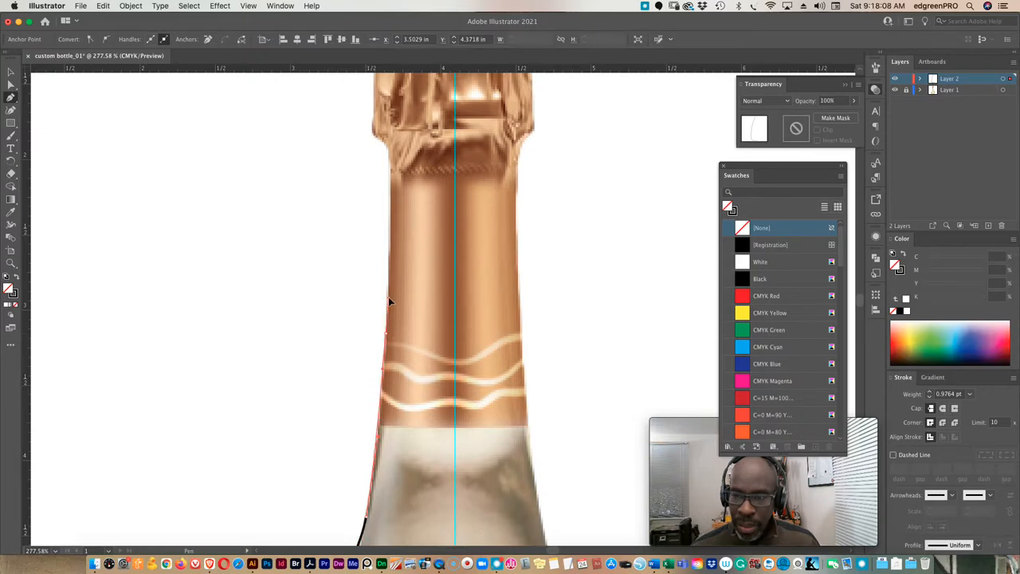
{"action": "left_click", "coordinate": [392, 164]}
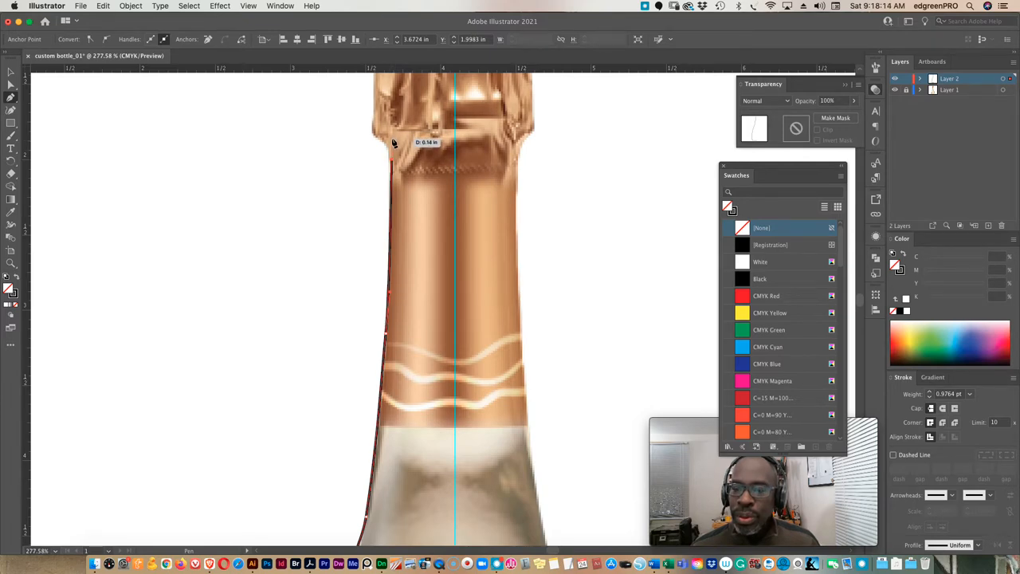
{"action": "scroll", "coordinate": [392, 140], "scroll_direction": "up", "scroll_amount": 5}
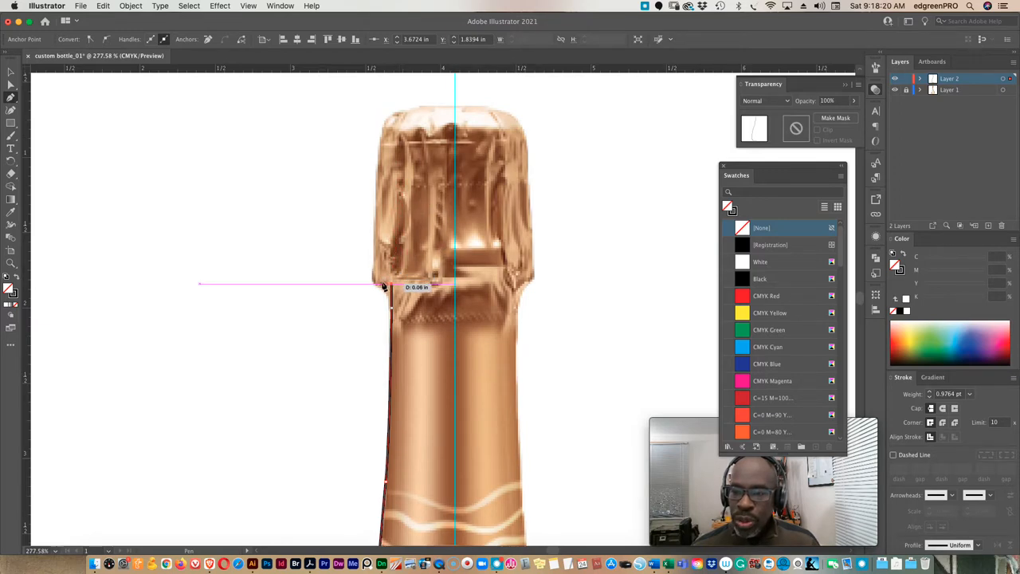
- Step the outline out around the cap's edge and end it at the cap top's centre
{"action": "left_click", "coordinate": [380, 285]}
{"action": "left_click", "coordinate": [378, 272]}
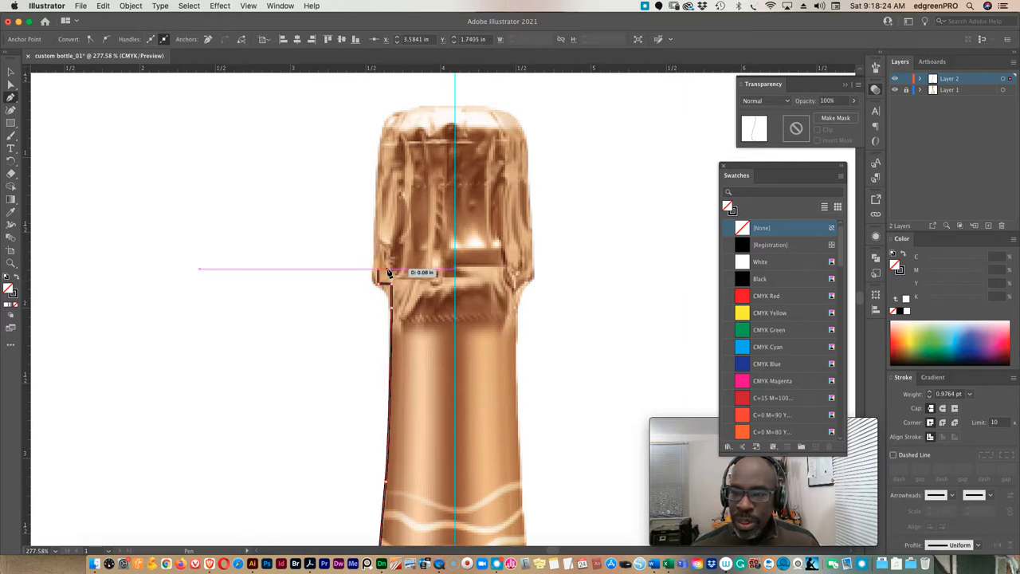
{"action": "left_click", "coordinate": [386, 271]}
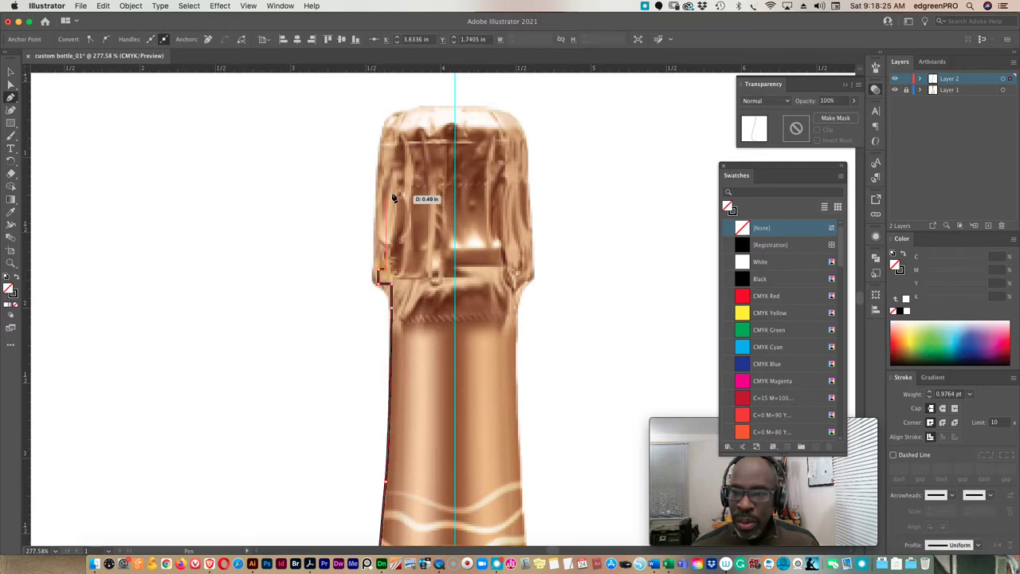
{"action": "left_click", "coordinate": [386, 148]}
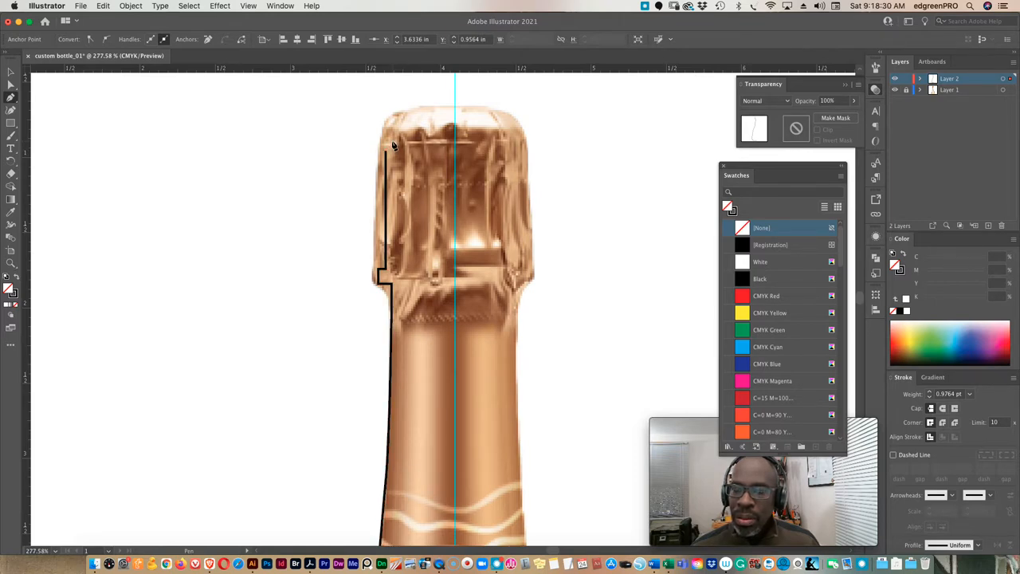
{"action": "left_click", "coordinate": [456, 146]}
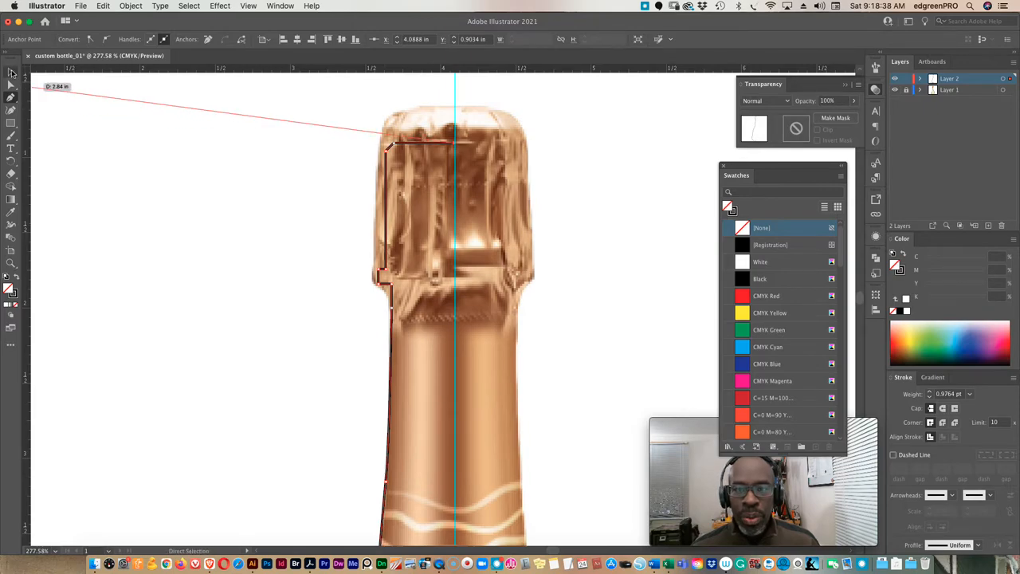
- Leave the Pen tool and zoom in close on the outline's top endpoint
{"action": "left_click", "coordinate": [11, 72]}
{"action": "left_click", "coordinate": [389, 126]}
{"action": "left_click", "coordinate": [654, 221]}
{"action": "left_click", "coordinate": [505, 216]}
{"action": "left_click", "coordinate": [480, 174]}
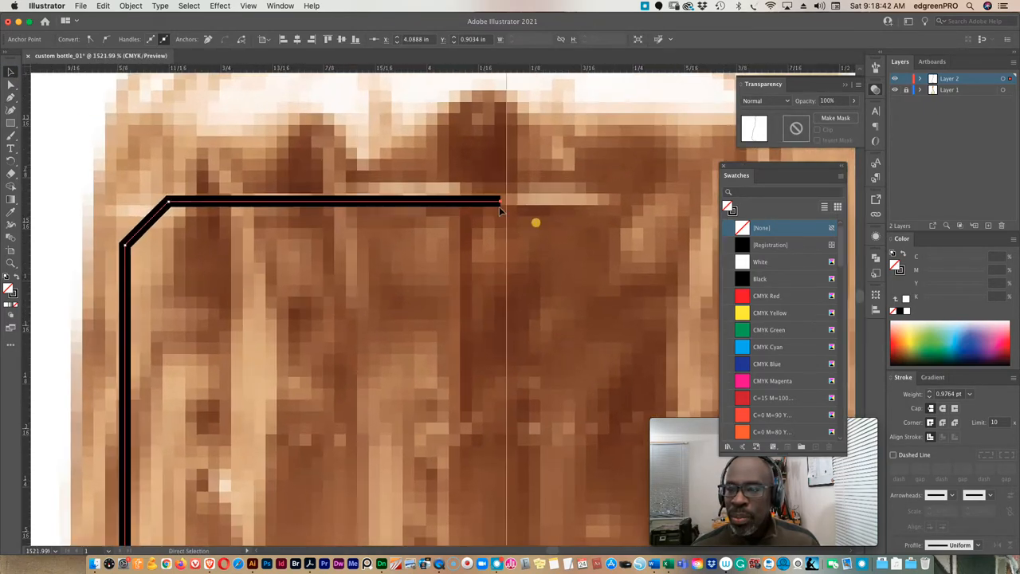
{"action": "left_click", "coordinate": [12, 85]}
- Drag the top endpoint onto the centre guide and fit the whole bottle back in view
{"action": "left_click", "coordinate": [500, 206]}
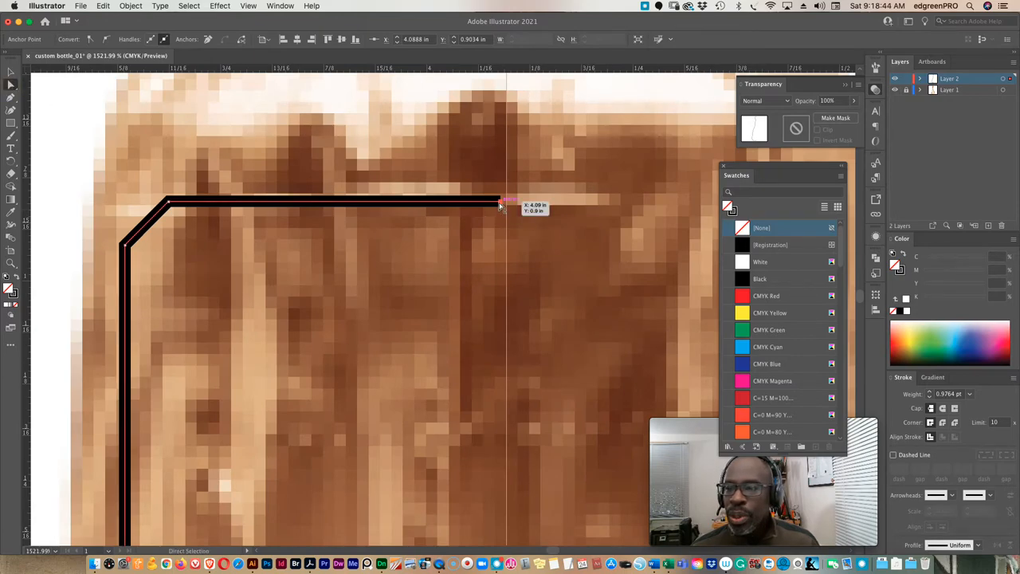
{"action": "left_click_drag", "start_coordinate": [499, 205], "coordinate": [505, 206]}
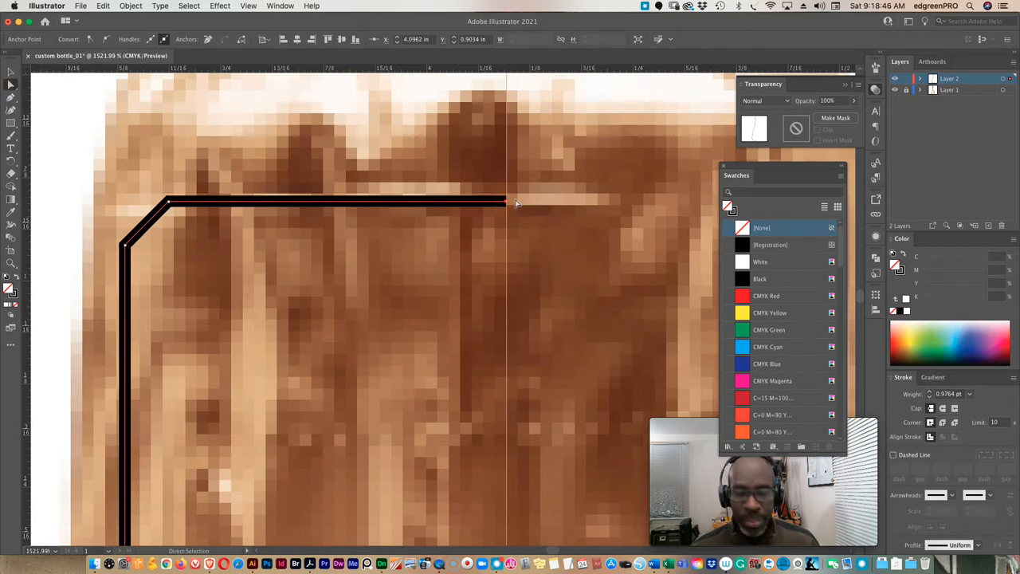
{"action": "key", "text": "ctrl+0"}
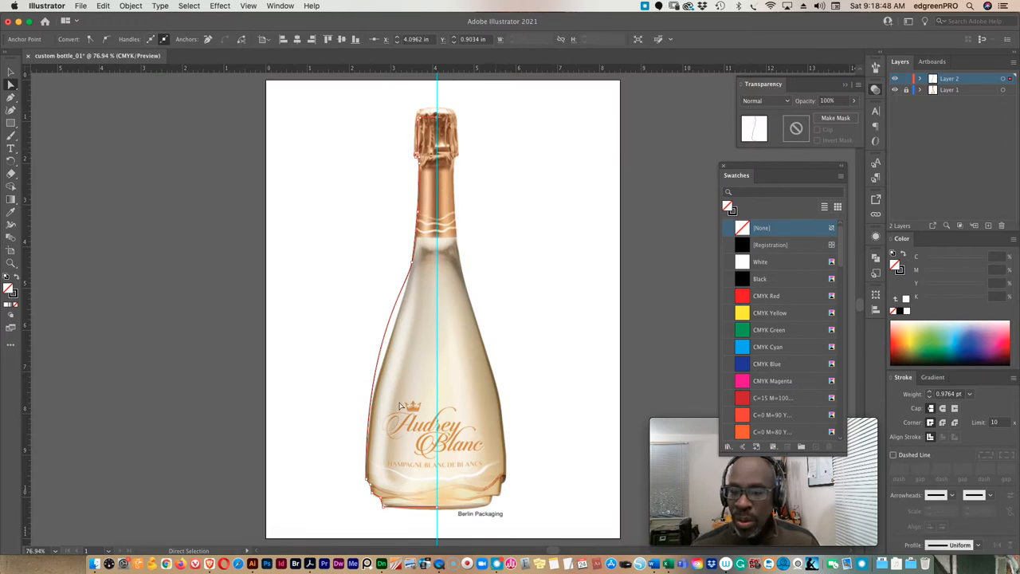
- Reshape the lower-left curve via the bottom anchor's handle to fit the bottle body
{"action": "left_click", "coordinate": [410, 263]}
{"action": "left_click_drag", "start_coordinate": [366, 337], "coordinate": [365, 363]}
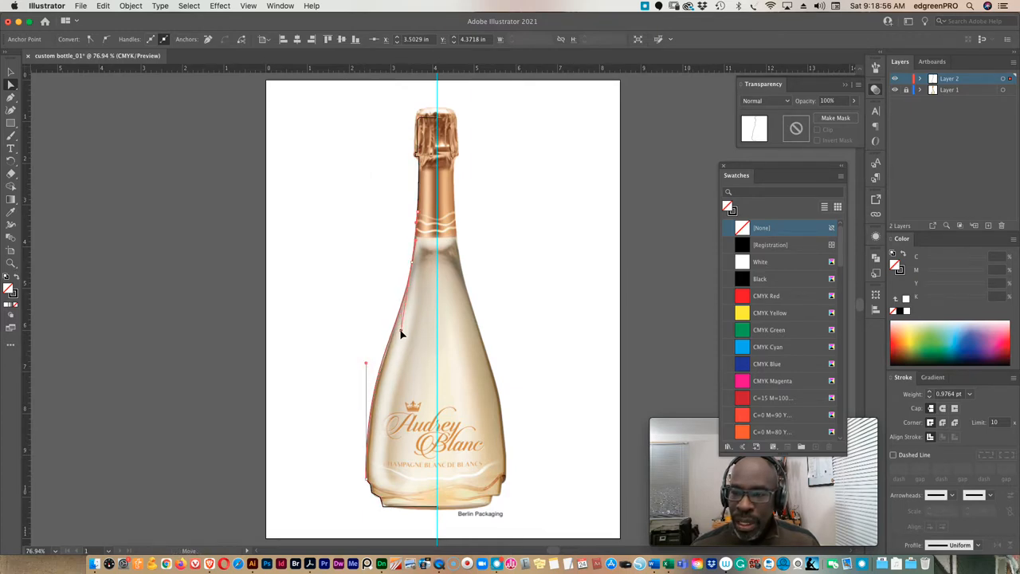
{"action": "left_click_drag", "start_coordinate": [399, 330], "coordinate": [447, 217]}
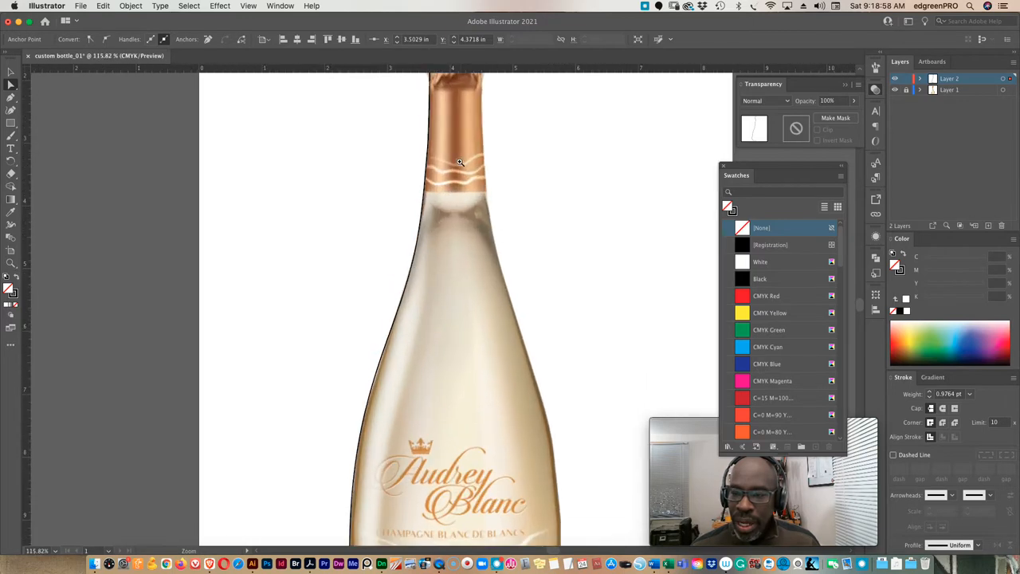
{"action": "scroll", "coordinate": [447, 217], "scroll_direction": "down", "scroll_amount": 3}
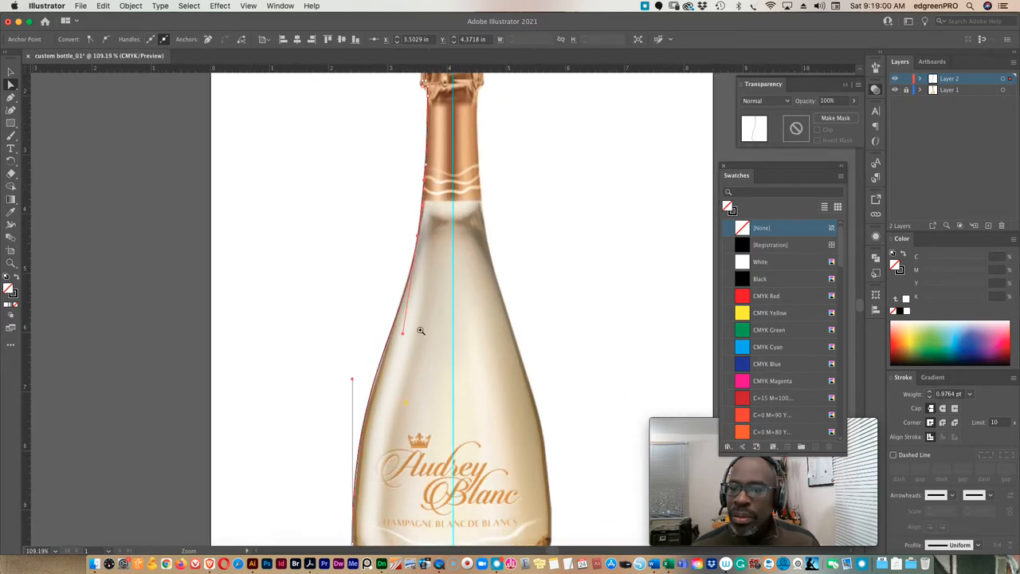
- Nudge a neck-edge anchor tighter against the bottle and bring the cap into view
{"action": "mouse_move", "coordinate": [405, 124]}
{"action": "left_mouse_down"}
{"action": "mouse_move", "coordinate": [506, 325]}
{"action": "mouse_move", "coordinate": [550, 341]}
{"action": "left_mouse_up"}
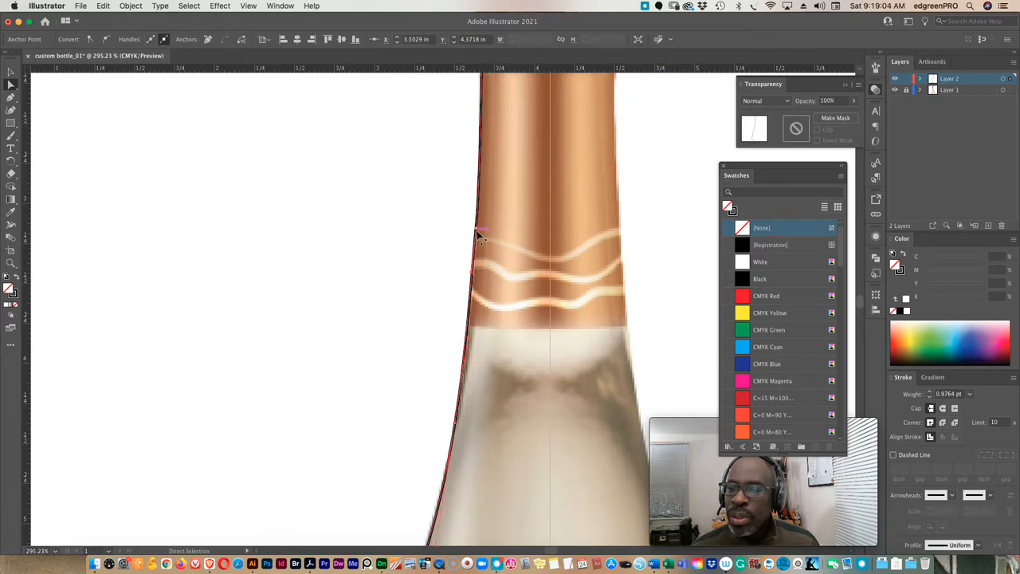
{"action": "left_click_drag", "start_coordinate": [477, 229], "coordinate": [478, 232]}
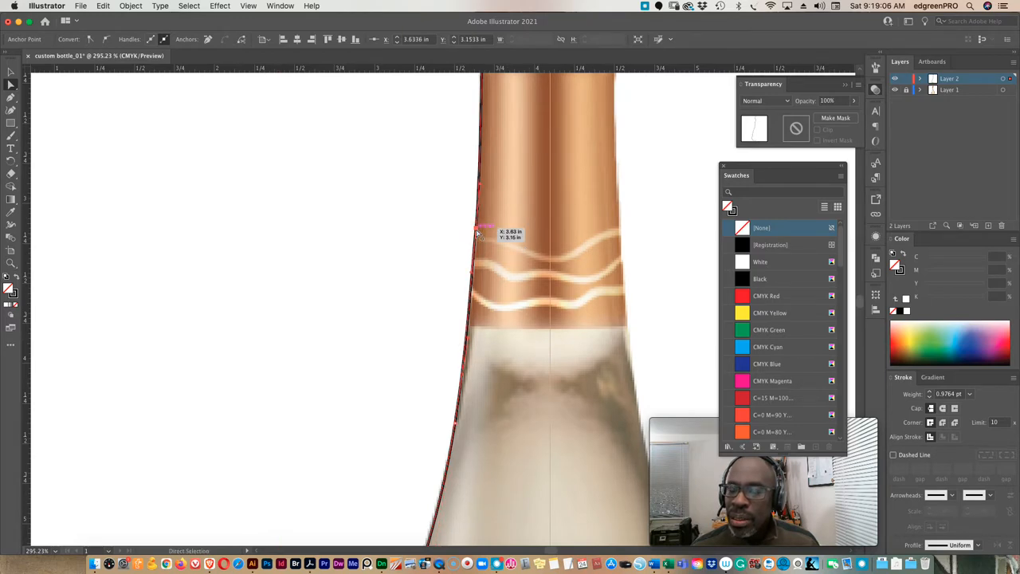
{"action": "mouse_move", "coordinate": [517, 236]}
{"action": "left_mouse_down"}
{"action": "mouse_move", "coordinate": [493, 431]}
{"action": "mouse_move", "coordinate": [410, 267]}
{"action": "left_mouse_up"}
- Raise the cap corner anchors and the outline's top-left corner onto the foil edge
{"action": "key", "text": "v"}
{"action": "key", "text": "a"}
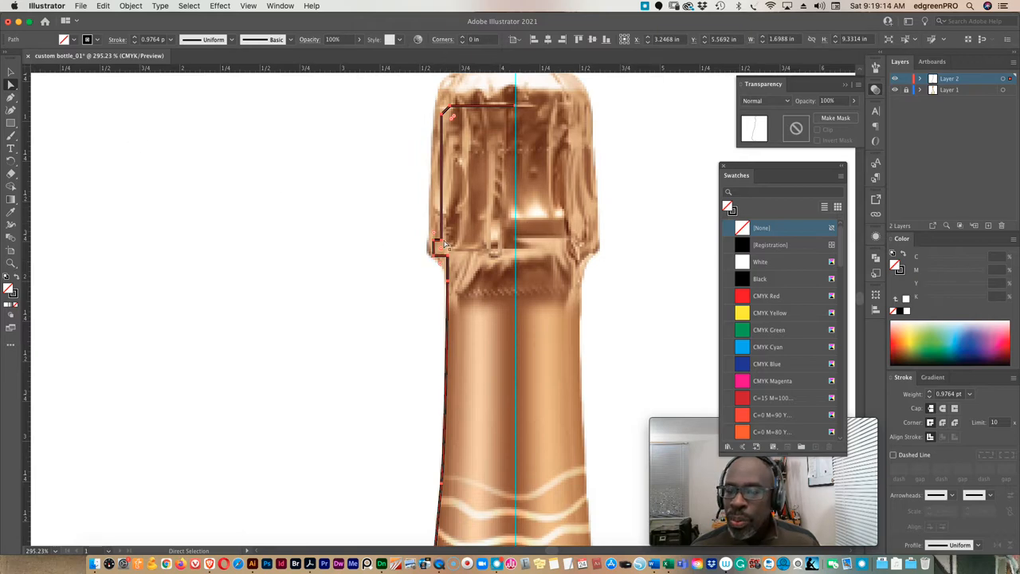
{"action": "left_click_drag", "start_coordinate": [444, 239], "coordinate": [437, 232]}
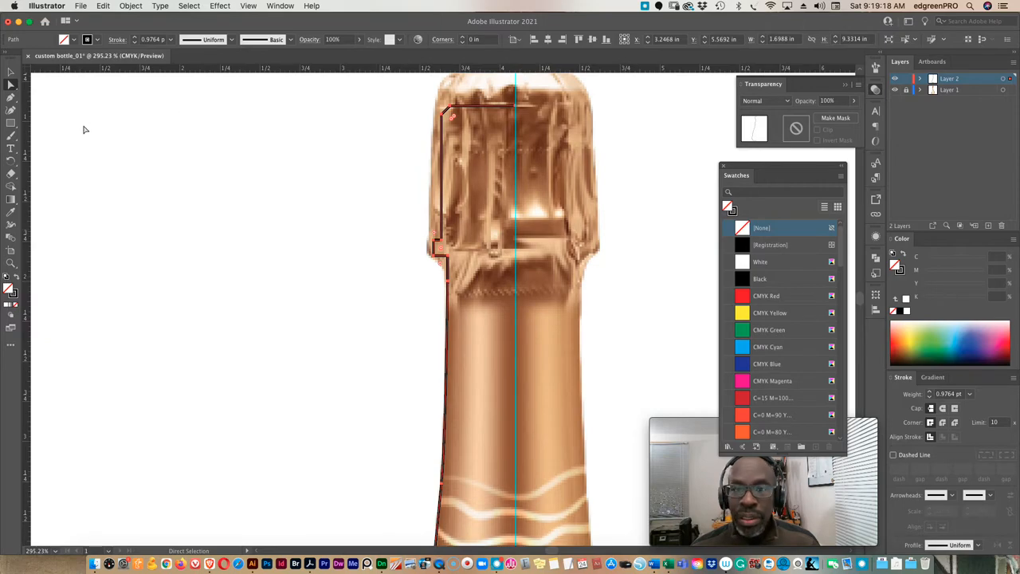
{"action": "left_click", "coordinate": [305, 175]}
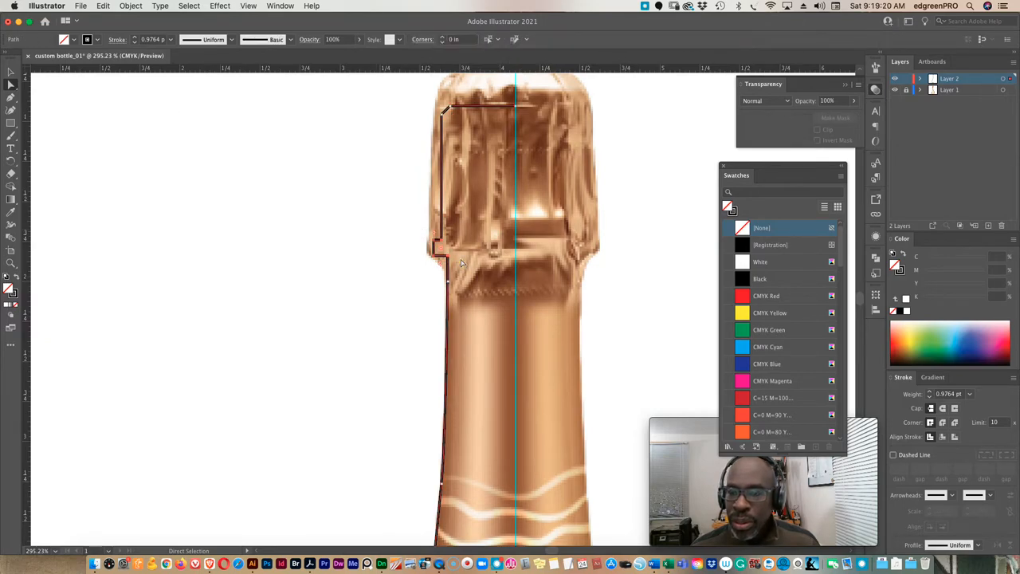
{"action": "left_click", "coordinate": [448, 252]}
{"action": "left_click_drag", "start_coordinate": [443, 244], "coordinate": [439, 232]}
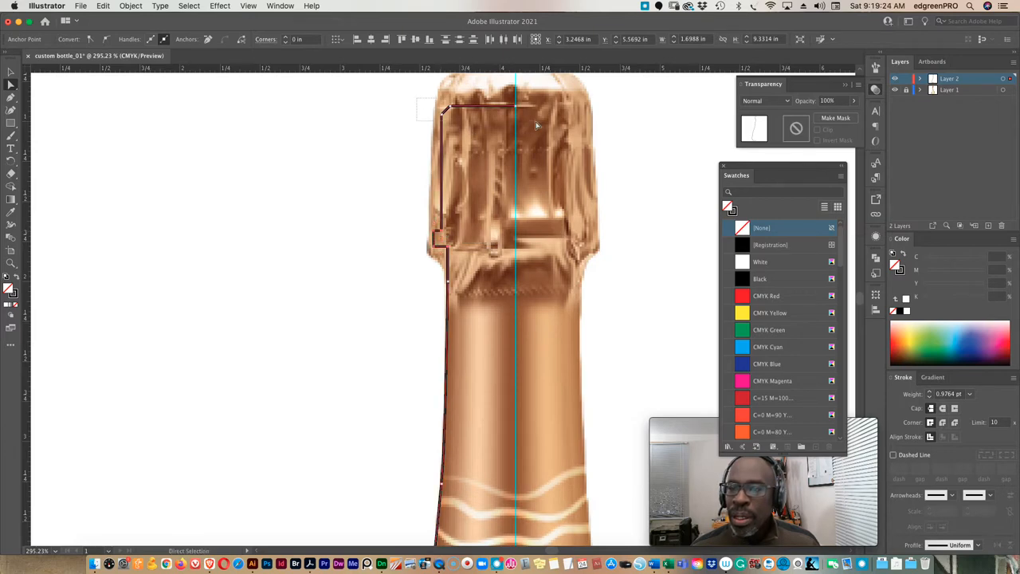
{"action": "left_click_drag", "start_coordinate": [450, 109], "coordinate": [452, 94]}
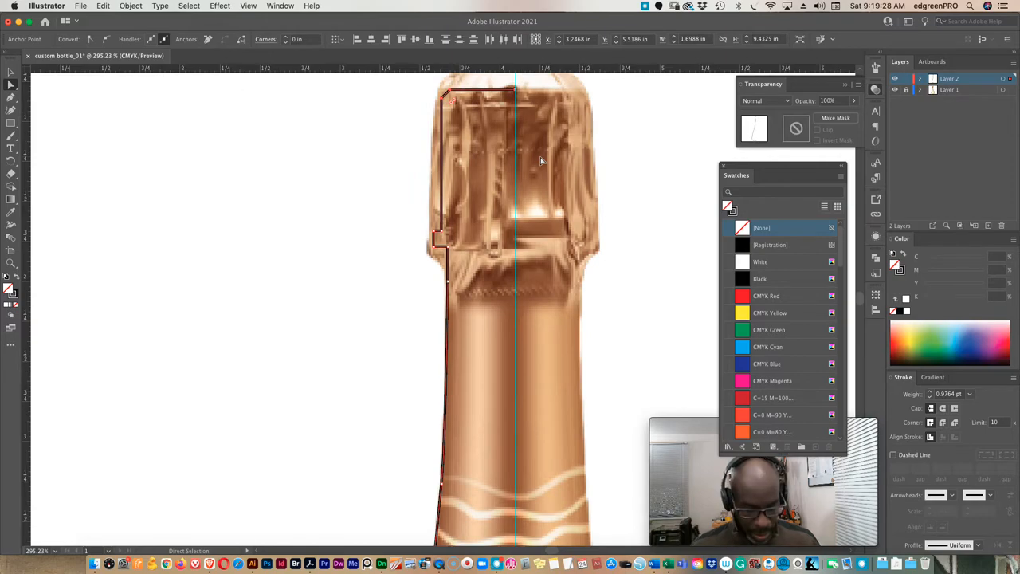
{"action": "key", "text": "ctrl+minus"}
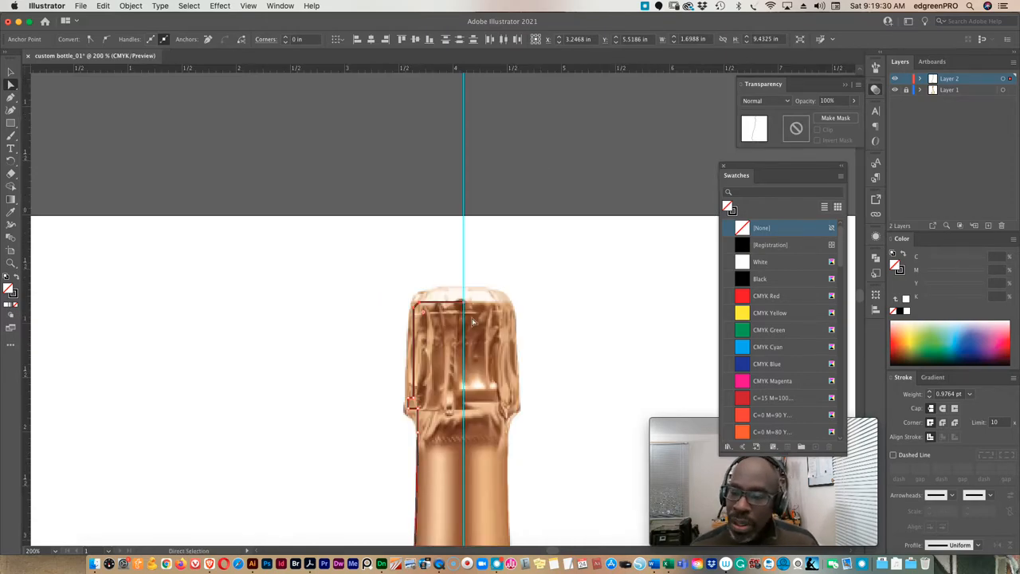
{"action": "left_click", "coordinate": [406, 288]}
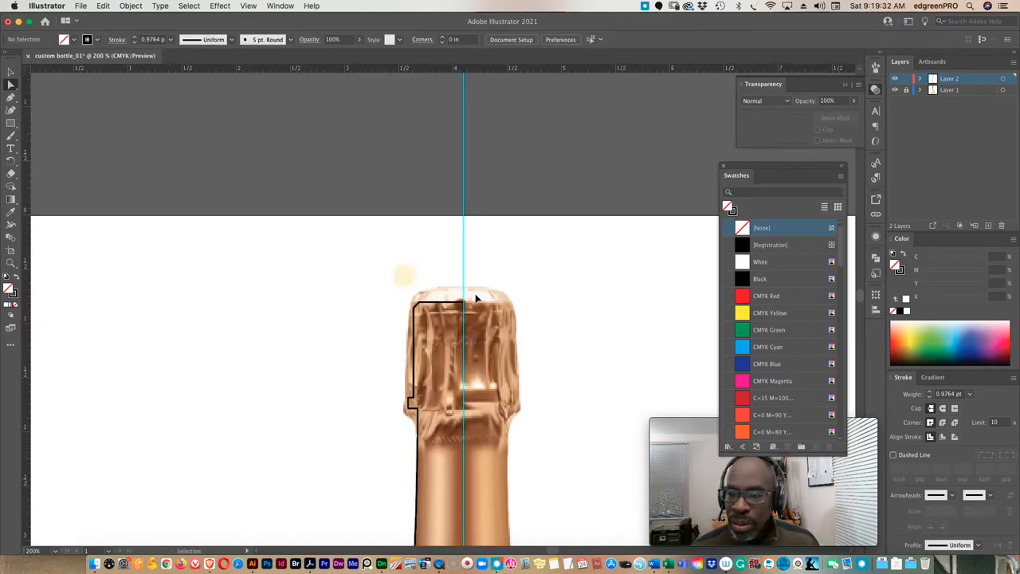
- Reposition the anchor at the cap's lower step, then zoom closely on the bottle top
{"action": "left_click", "coordinate": [400, 352]}
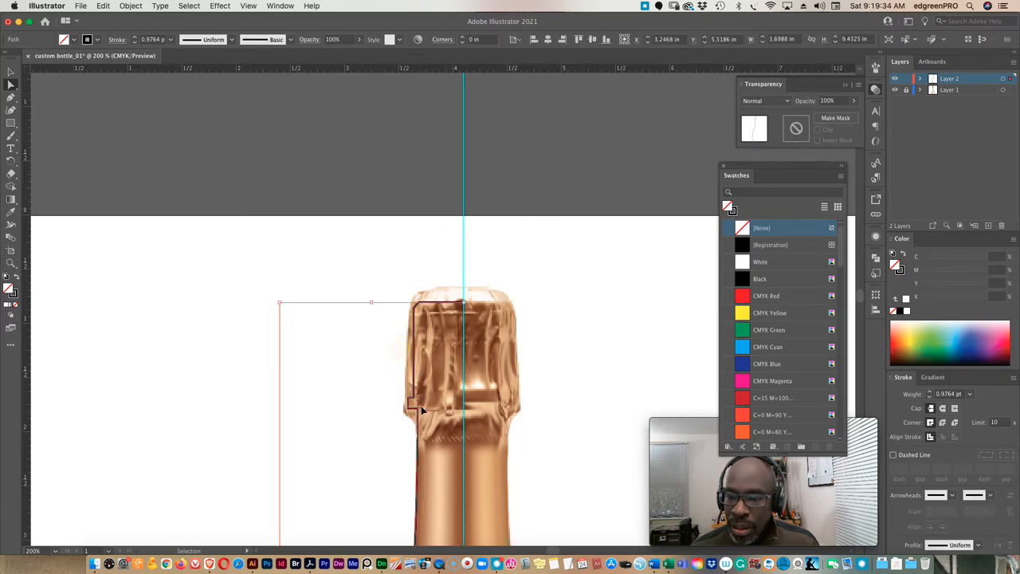
{"action": "left_click_drag", "start_coordinate": [410, 401], "coordinate": [415, 402]}
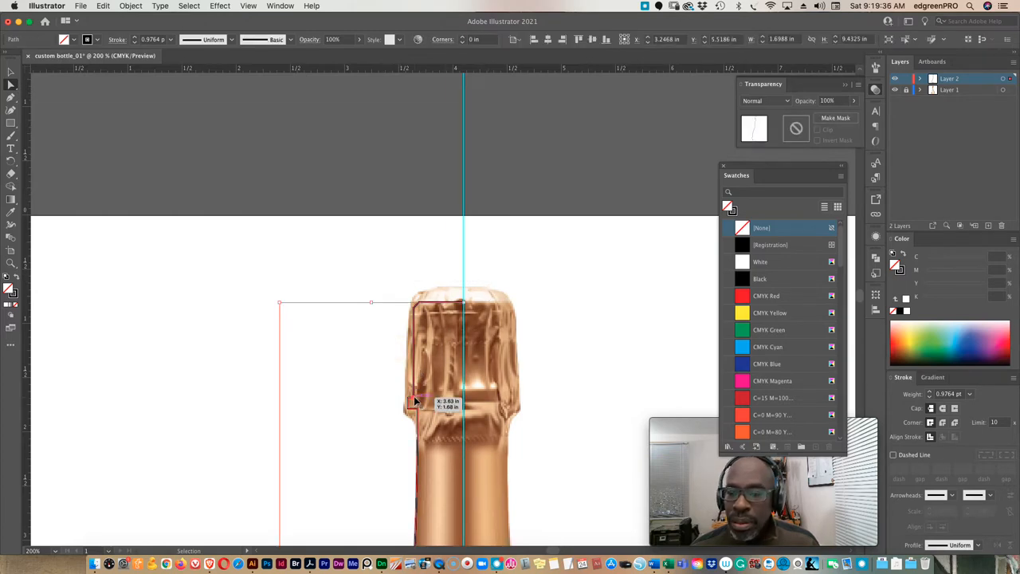
{"action": "left_click_drag", "start_coordinate": [415, 403], "coordinate": [415, 402]}
{"action": "key", "text": "ctrl+space"}
{"action": "left_click_drag", "start_coordinate": [378, 281], "coordinate": [446, 386]}
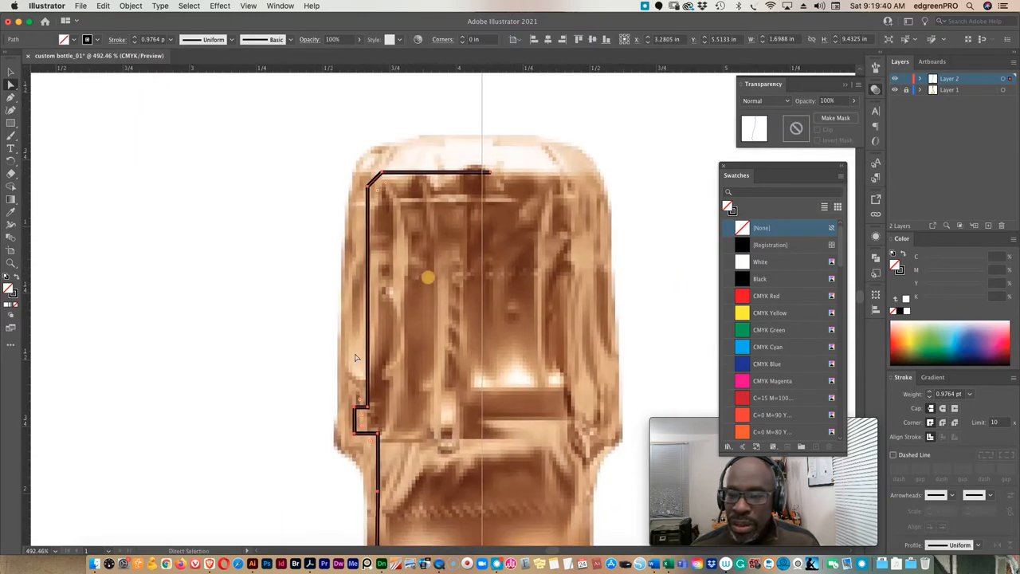
{"action": "left_click", "coordinate": [374, 404]}
- Nudge the cap's top-left corner anchor slightly right onto the foil edge
{"action": "left_click", "coordinate": [379, 413]}
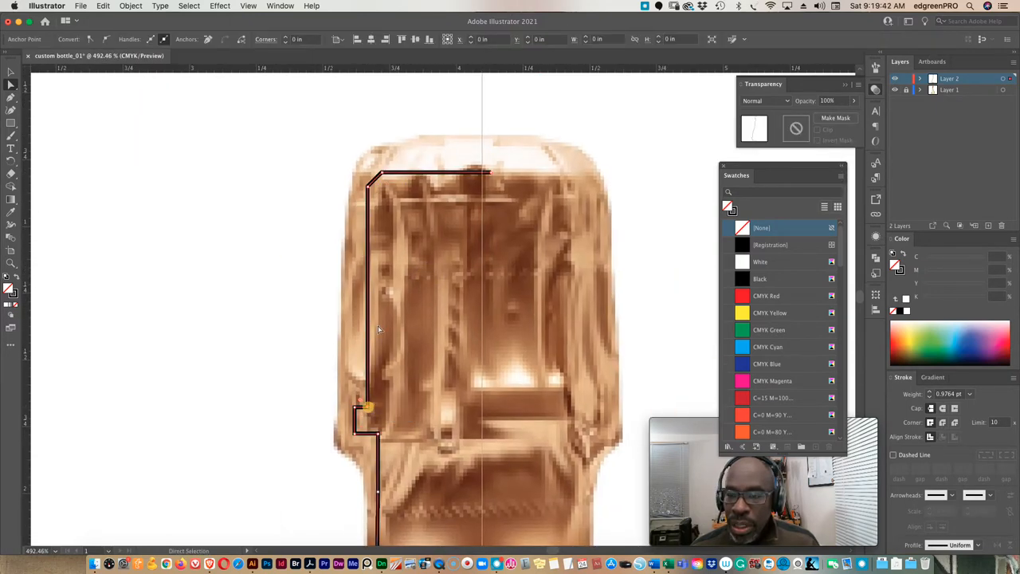
{"action": "left_click_drag", "start_coordinate": [507, 203], "coordinate": [507, 203]}
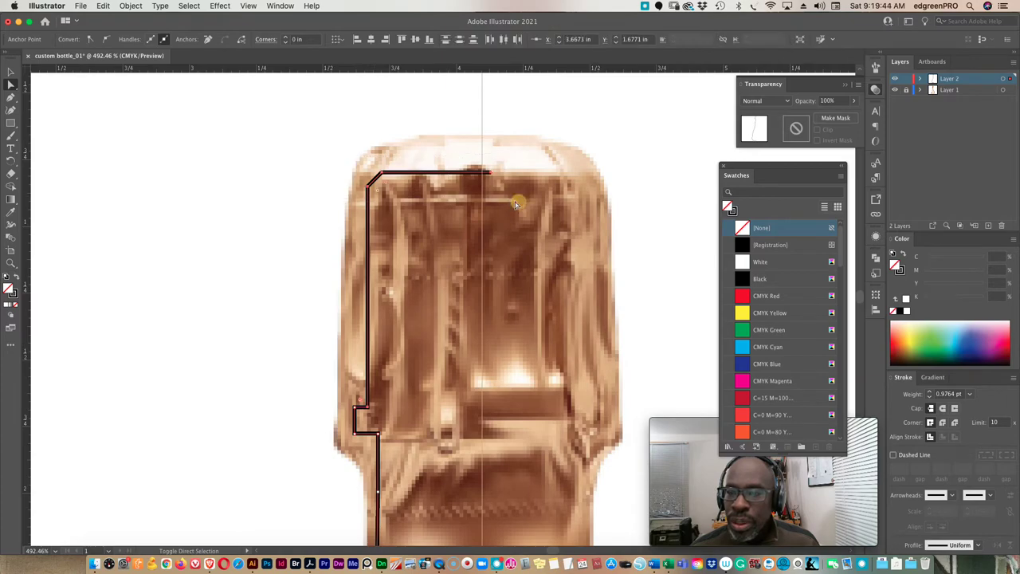
{"action": "left_click", "coordinate": [369, 191]}
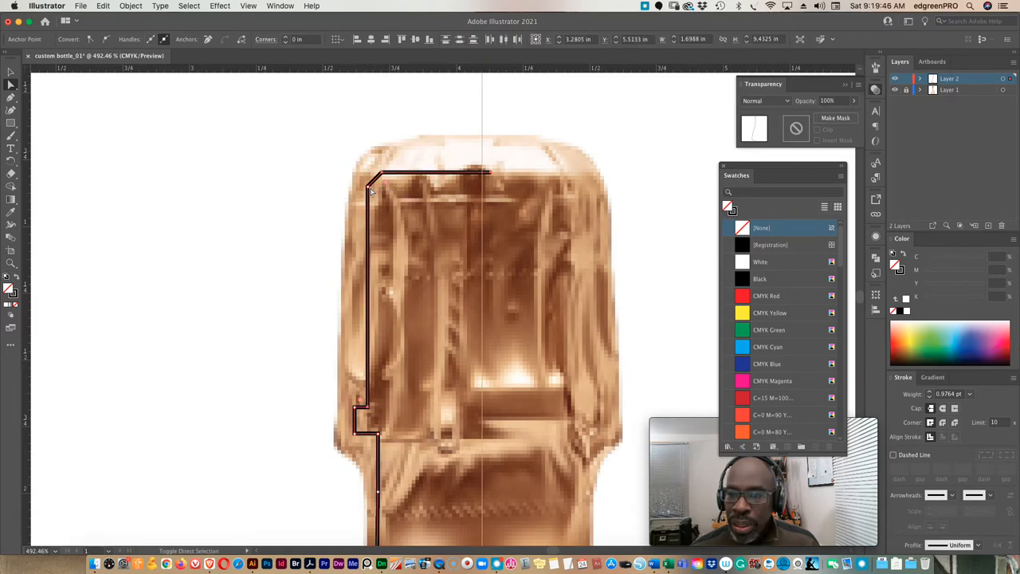
{"action": "left_click_drag", "start_coordinate": [370, 189], "coordinate": [373, 186]}
- Check the cap's top-right anchor, then zoom in on the bottle's bottom corner
{"action": "left_click", "coordinate": [495, 177]}
{"action": "key", "text": "super+0"}
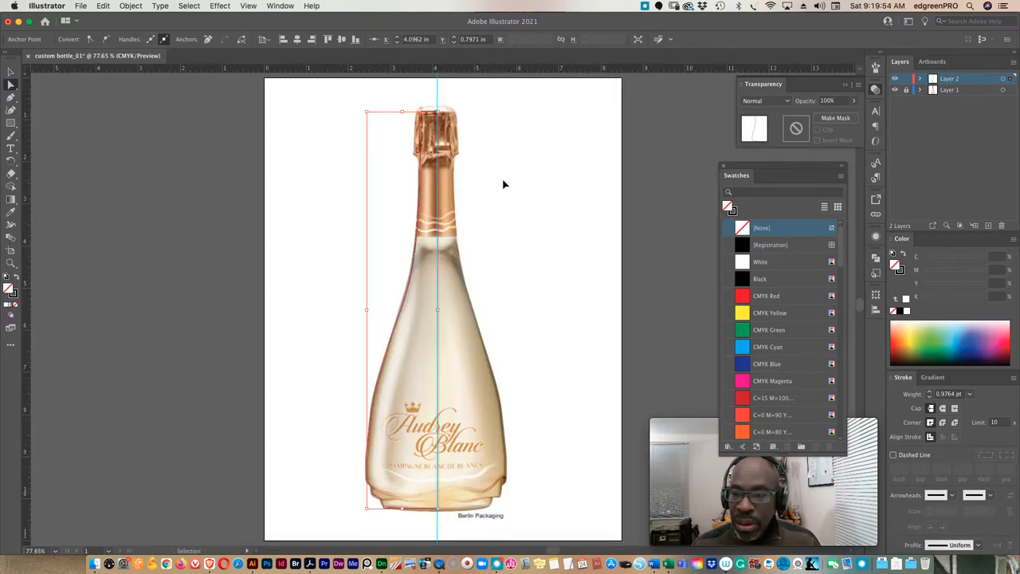
{"action": "left_click", "coordinate": [403, 466]}
{"action": "left_click_drag", "start_coordinate": [402, 465], "coordinate": [429, 424]}
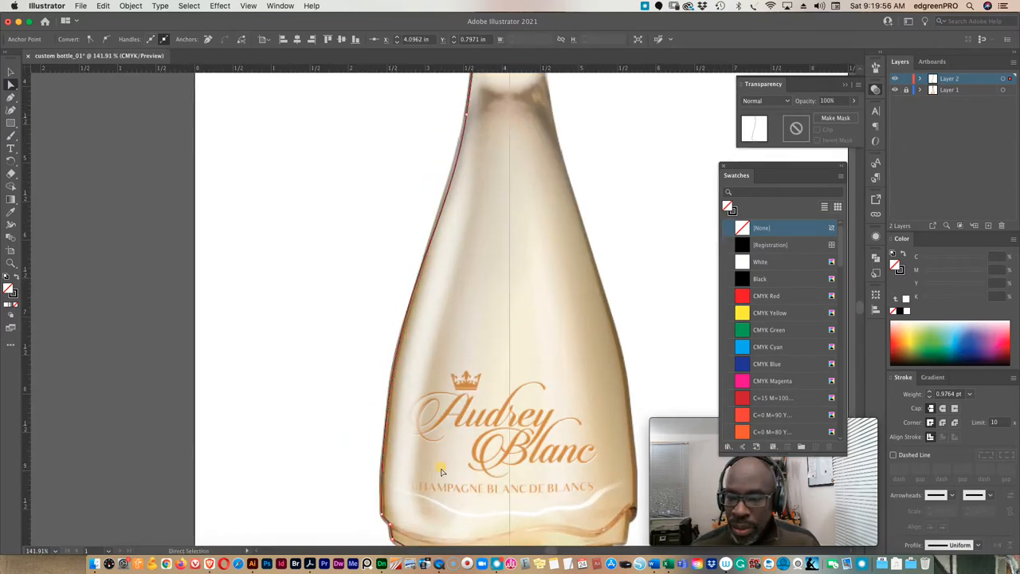
{"action": "mouse_move", "coordinate": [338, 405]}
{"action": "left_mouse_down"}
{"action": "mouse_move", "coordinate": [469, 411]}
{"action": "mouse_move", "coordinate": [473, 259]}
{"action": "left_mouse_up"}
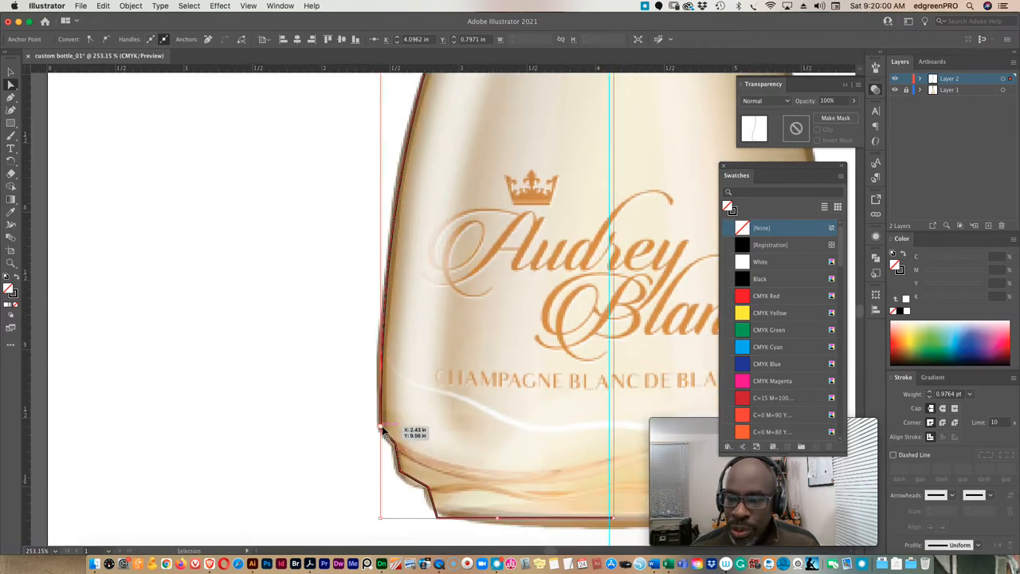
- Move the bottom-left and base anchors onto the glass edge and zoom back out
{"action": "left_click", "coordinate": [381, 429]}
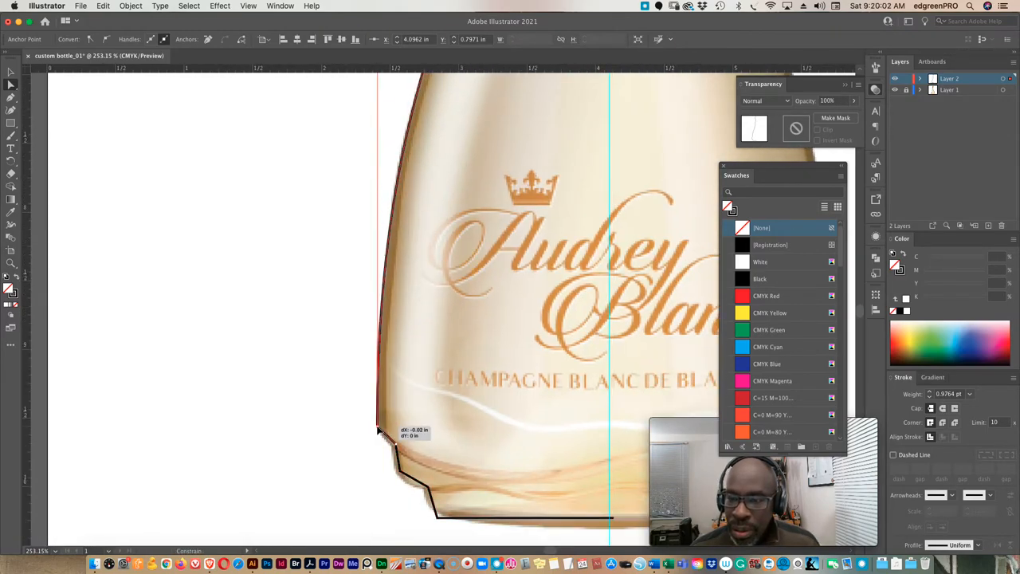
{"action": "scroll", "coordinate": [386, 414], "scroll_direction": "down", "scroll_amount": 5}
{"action": "mouse_move", "coordinate": [381, 372]}
{"action": "left_mouse_down"}
{"action": "mouse_move", "coordinate": [389, 403]}
{"action": "mouse_move", "coordinate": [408, 413]}
{"action": "left_mouse_up"}
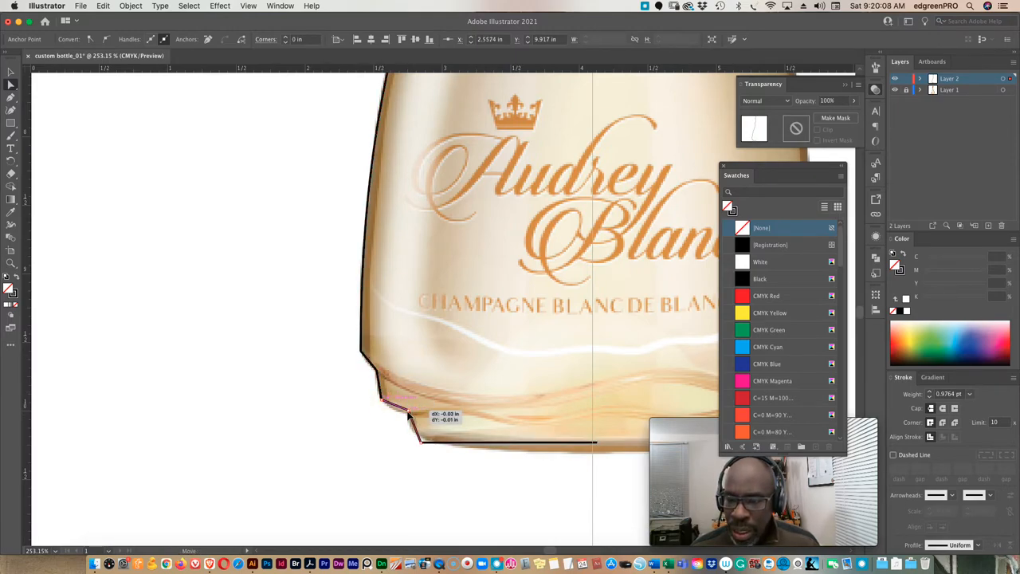
{"action": "left_click_drag", "start_coordinate": [594, 442], "coordinate": [594, 444]}
{"action": "key", "text": "super+minus"}
{"action": "key", "text": "super+minus"}
{"action": "key", "text": "super+minus"}
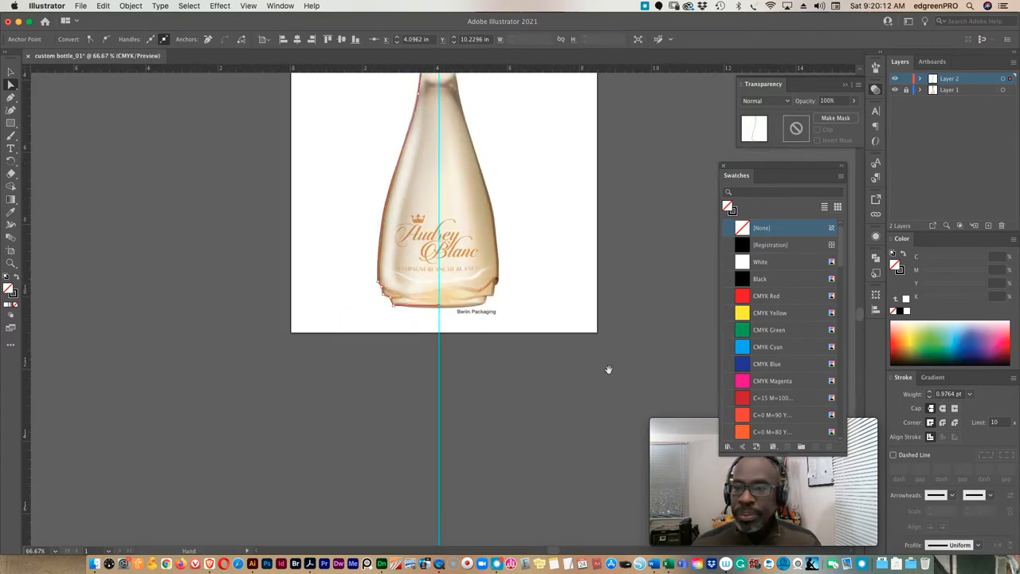
{"action": "scroll", "coordinate": [600, 364], "scroll_direction": "up", "scroll_amount": 3}
{"action": "scroll", "coordinate": [496, 438], "scroll_direction": "up", "scroll_amount": 3}
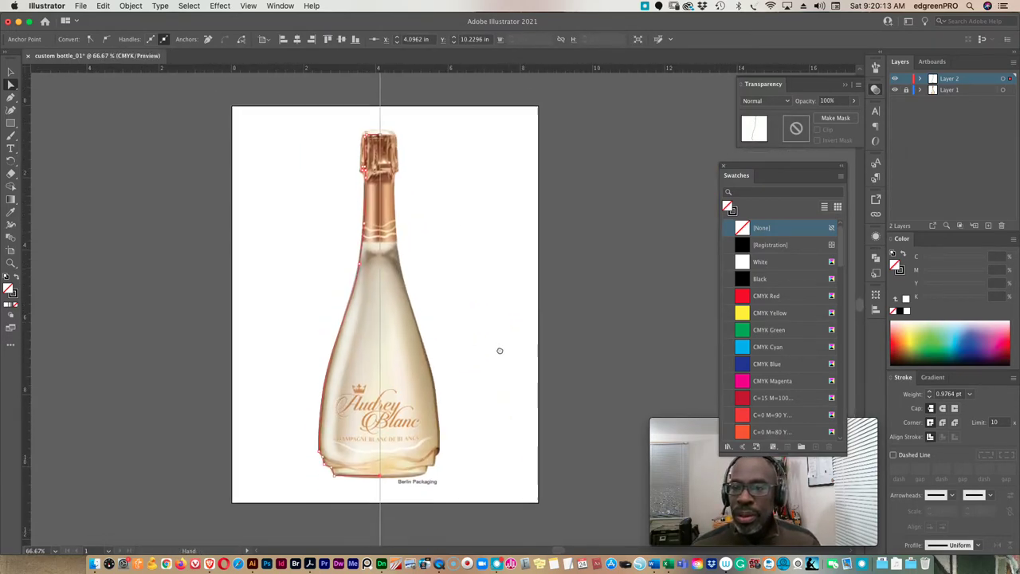
{"action": "left_click", "coordinate": [895, 90]}
{"action": "left_click", "coordinate": [894, 90]}
{"action": "left_click", "coordinate": [895, 91]}
{"action": "left_click", "coordinate": [561, 159]}
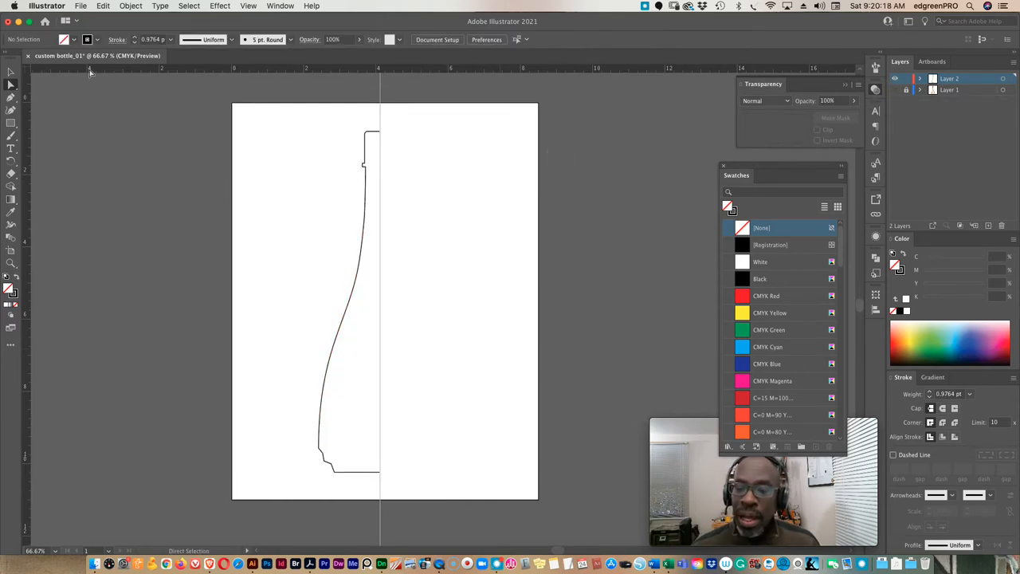
{"action": "left_click", "coordinate": [11, 72]}
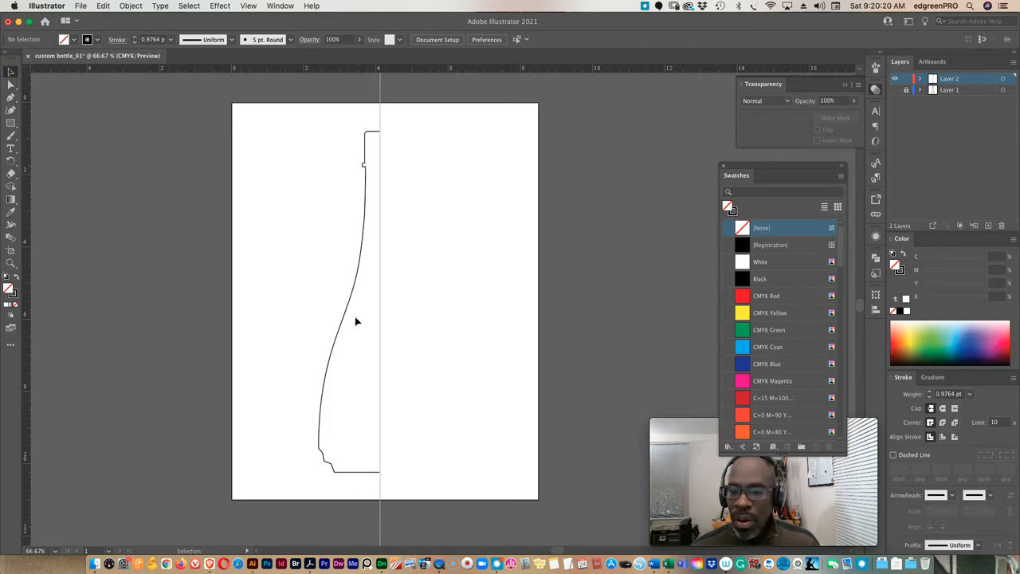
{"action": "left_click", "coordinate": [359, 462]}
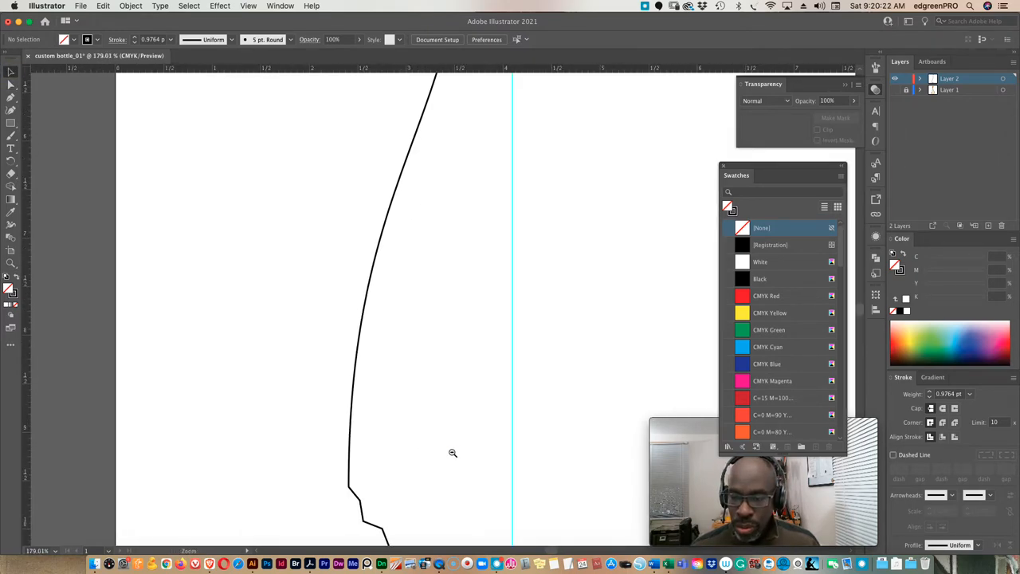
{"action": "left_click", "coordinate": [382, 367]}
{"action": "left_click", "coordinate": [448, 343]}
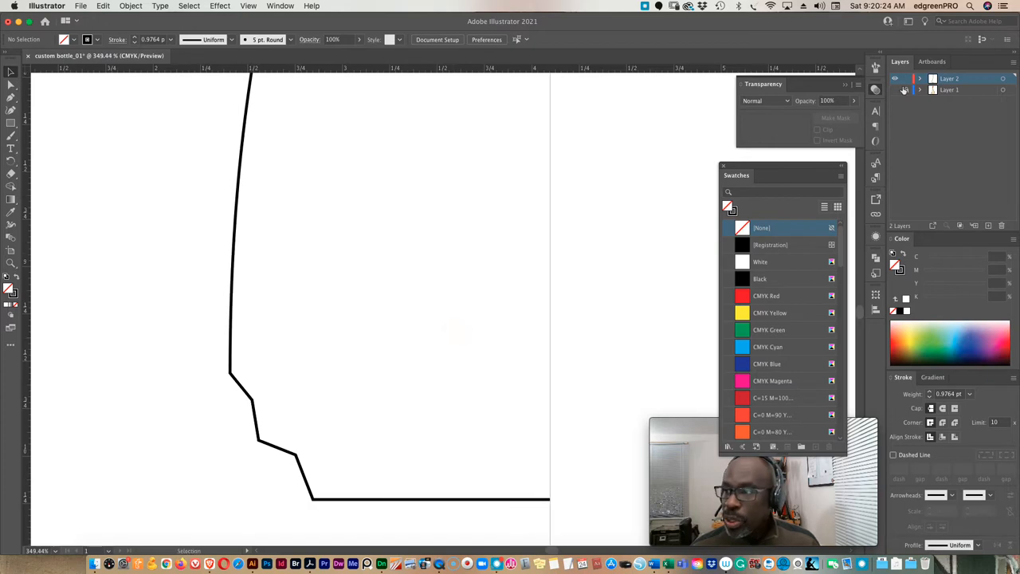
{"action": "left_click", "coordinate": [894, 90]}
{"action": "left_click", "coordinate": [11, 84]}
{"action": "left_click", "coordinate": [239, 371]}
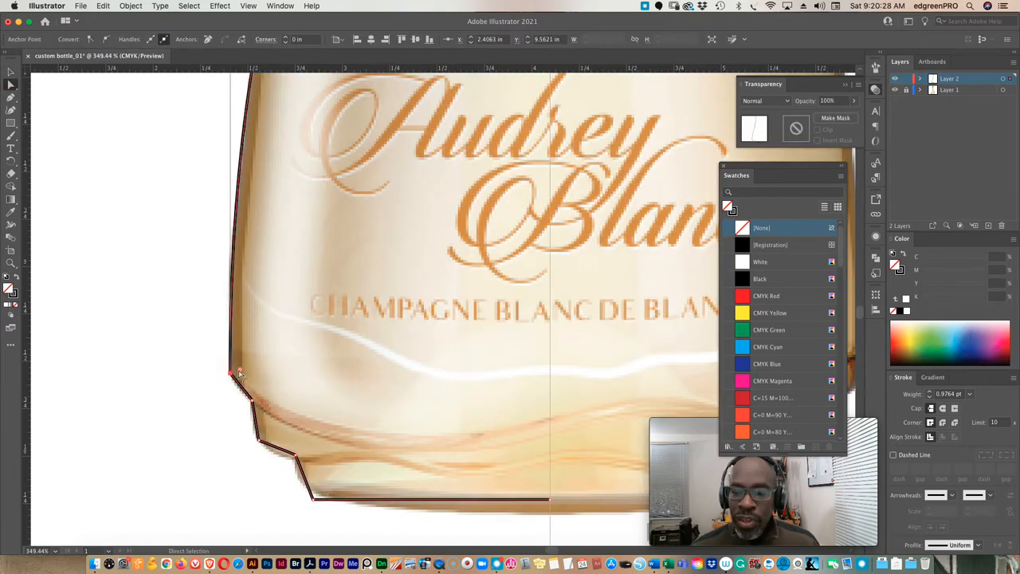
{"action": "left_click", "coordinate": [250, 6]}
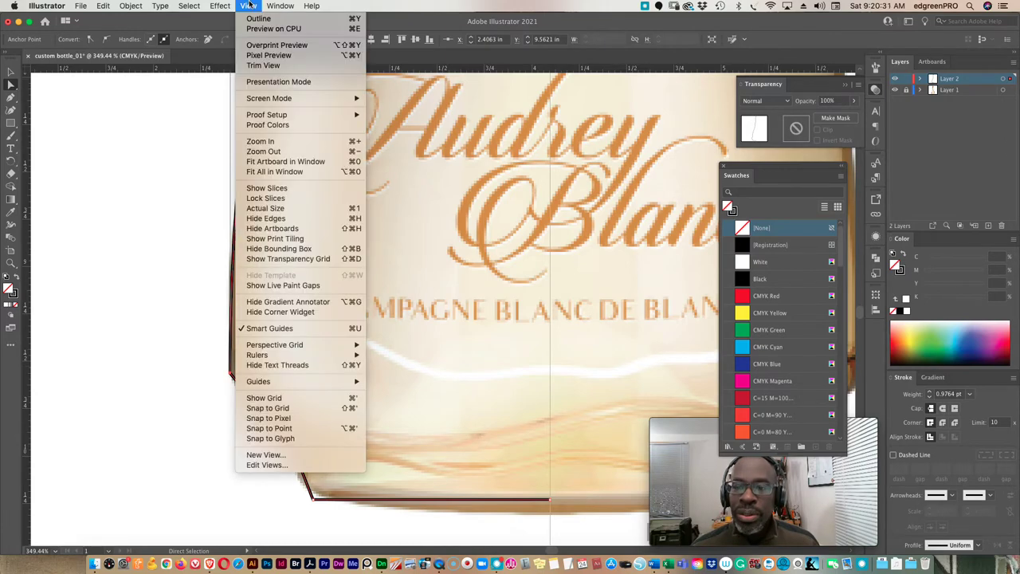
{"action": "left_click", "coordinate": [271, 218]}
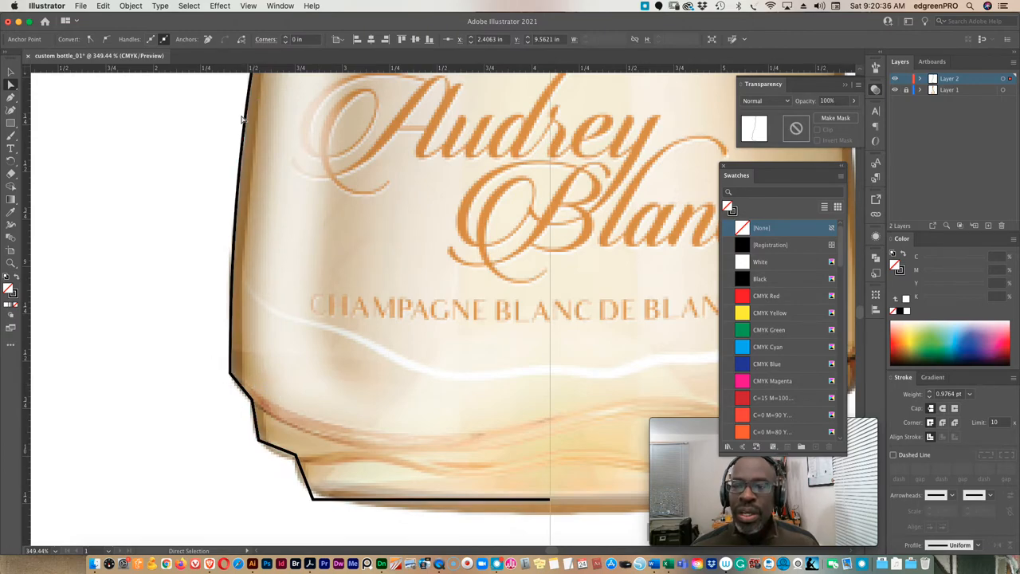
{"action": "left_click_drag", "start_coordinate": [242, 119], "coordinate": [215, 125]}
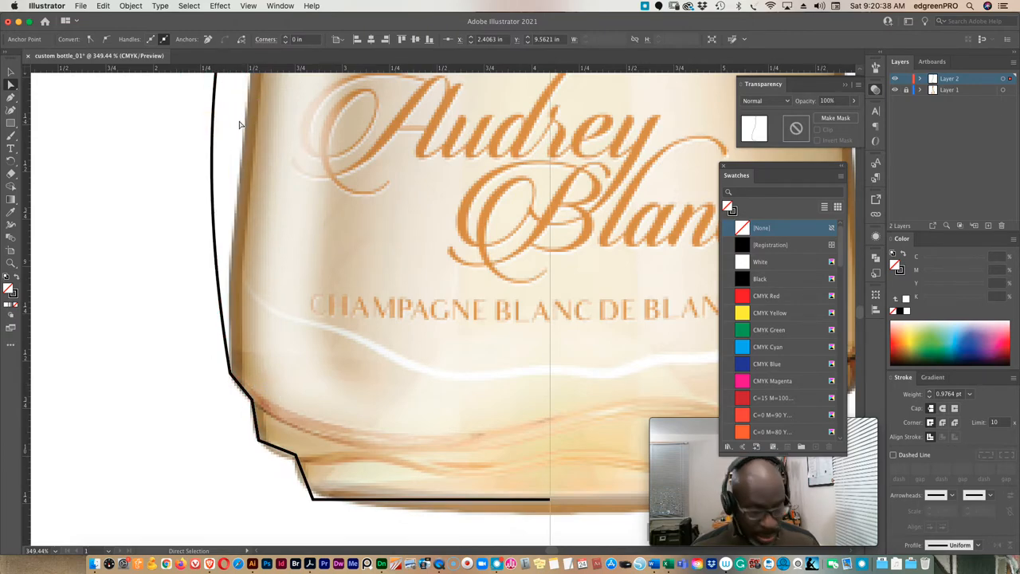
{"action": "key", "text": "super+z"}
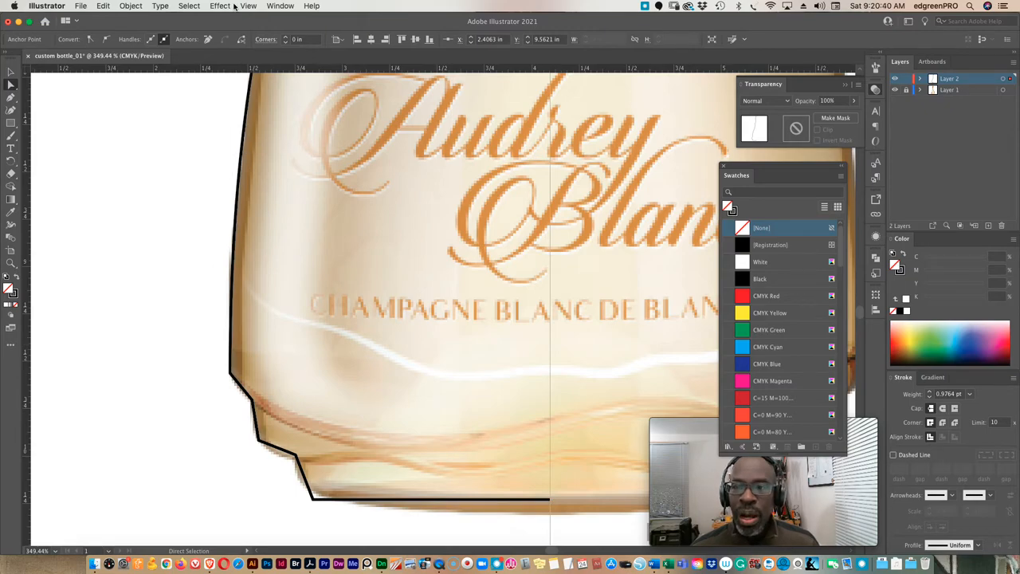
{"action": "left_click", "coordinate": [248, 7]}
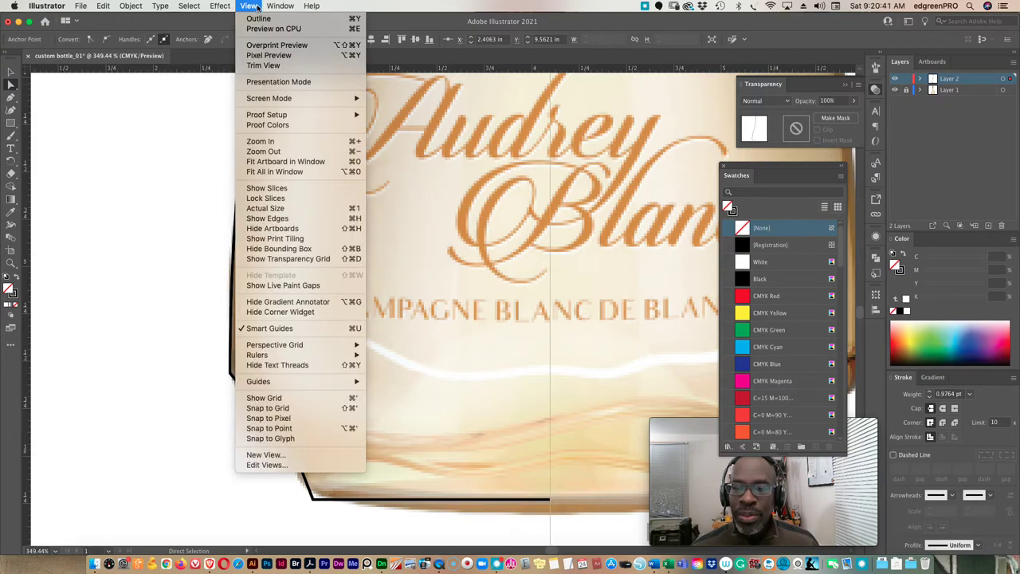
{"action": "left_click", "coordinate": [275, 220]}
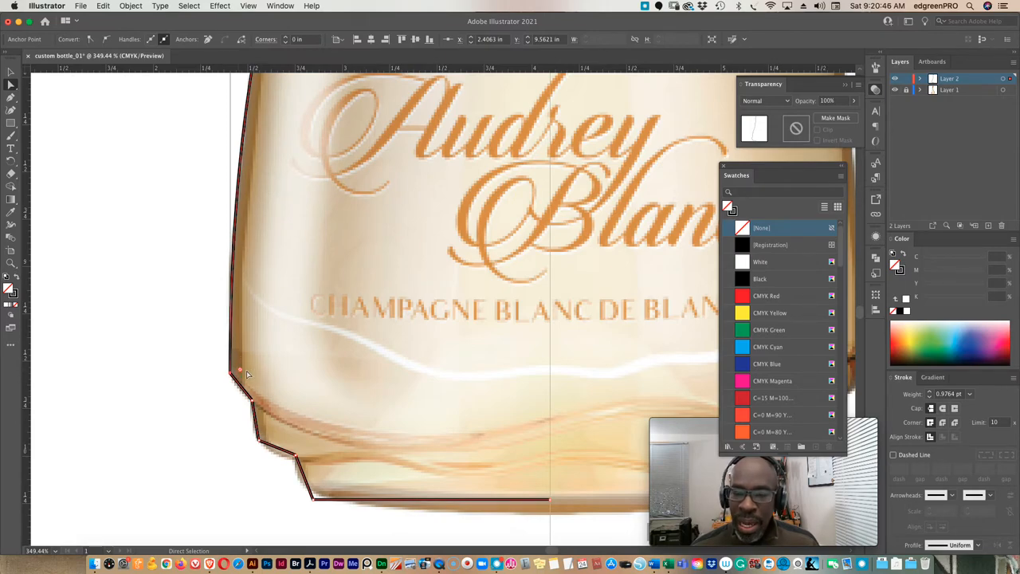
{"action": "scroll", "coordinate": [202, 334], "scroll_direction": "up", "scroll_amount": 2}
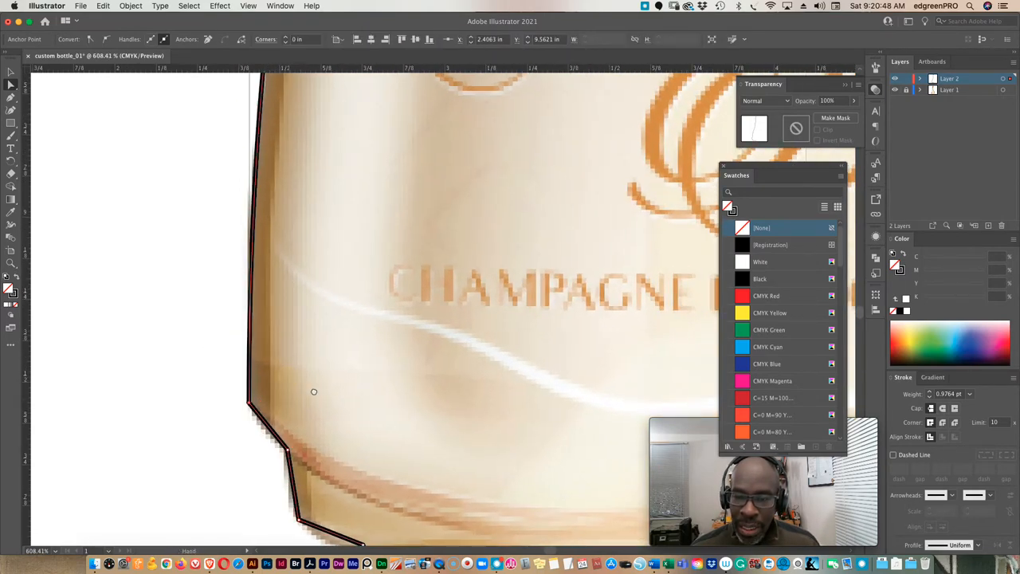
{"action": "scroll", "coordinate": [312, 391], "scroll_direction": "up", "scroll_amount": 2}
- Round the three stepped base corners where the bottle base meets the wall
{"action": "left_click_drag", "start_coordinate": [216, 326], "coordinate": [269, 291]}
{"action": "left_click", "coordinate": [247, 374]}
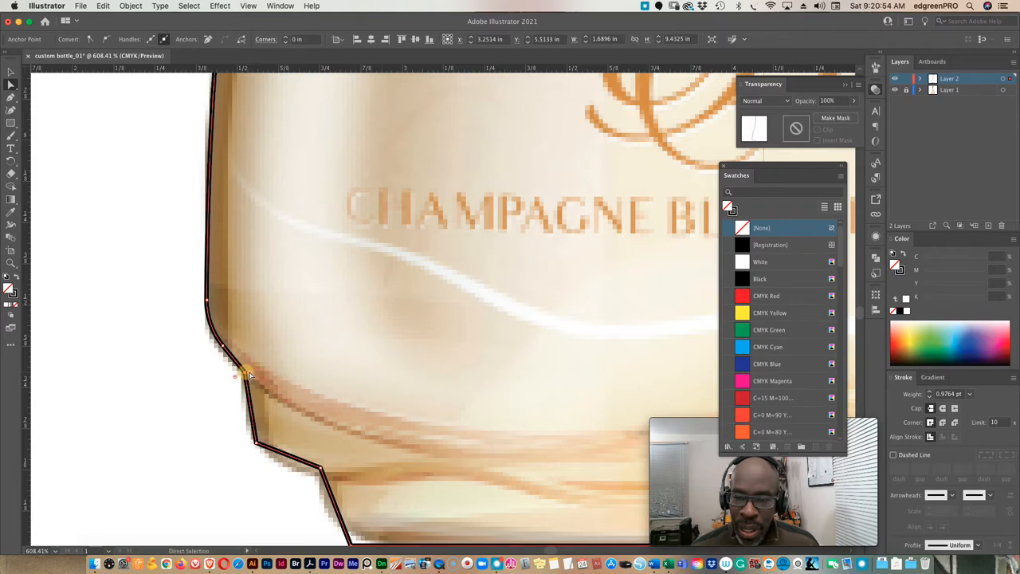
{"action": "left_click", "coordinate": [259, 444]}
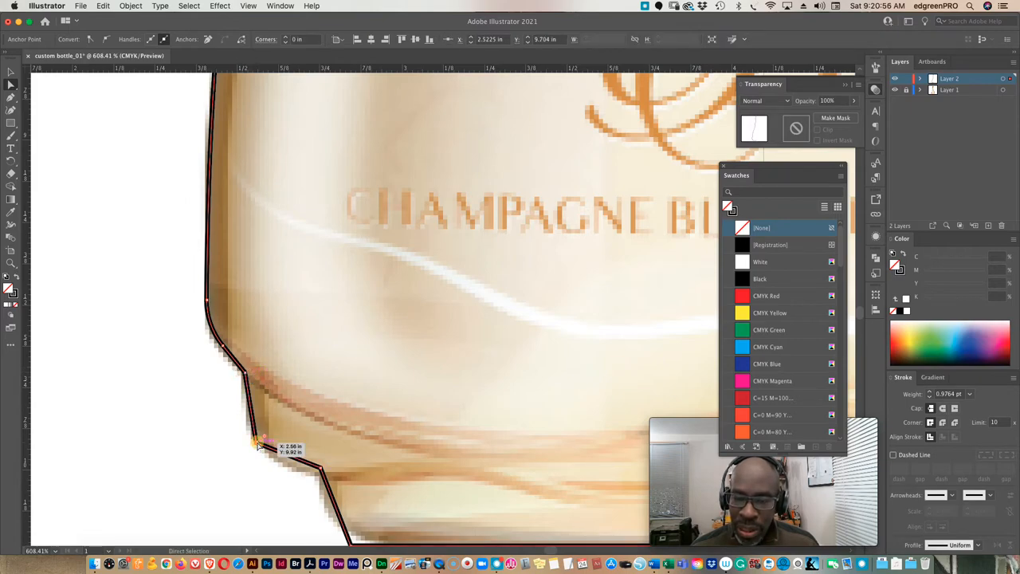
{"action": "left_click_drag", "start_coordinate": [264, 438], "coordinate": [315, 390]}
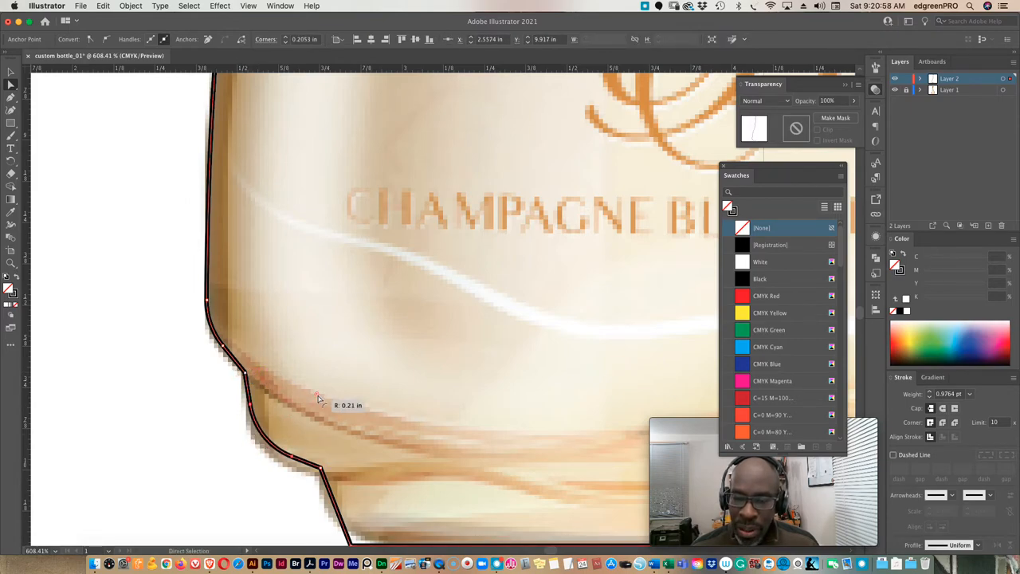
{"action": "scroll", "coordinate": [342, 475], "scroll_direction": "down", "scroll_amount": 5}
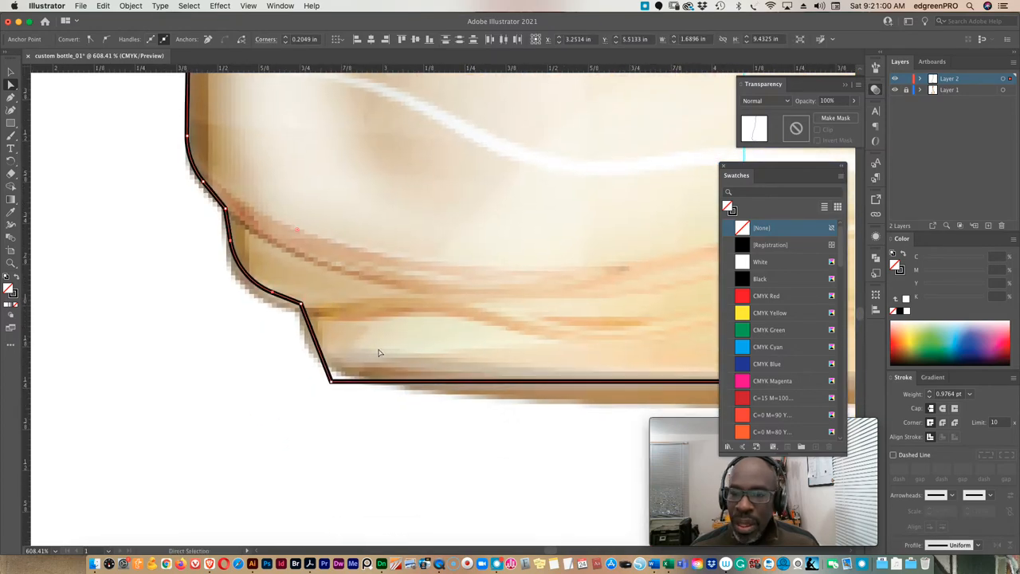
{"action": "left_click", "coordinate": [331, 384]}
{"action": "left_click_drag", "start_coordinate": [332, 384], "coordinate": [368, 348]}
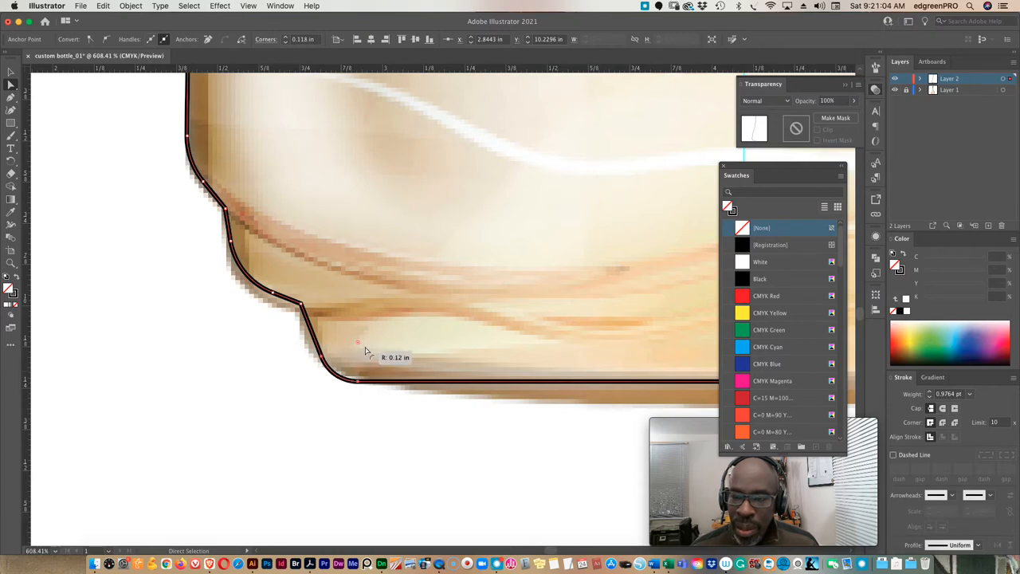
- Zoom out to show the whole bottle and artboard
{"action": "key", "text": "ctrl+minus"}
{"action": "key", "text": "ctrl+minus"}
{"action": "key", "text": "ctrl+minus"}
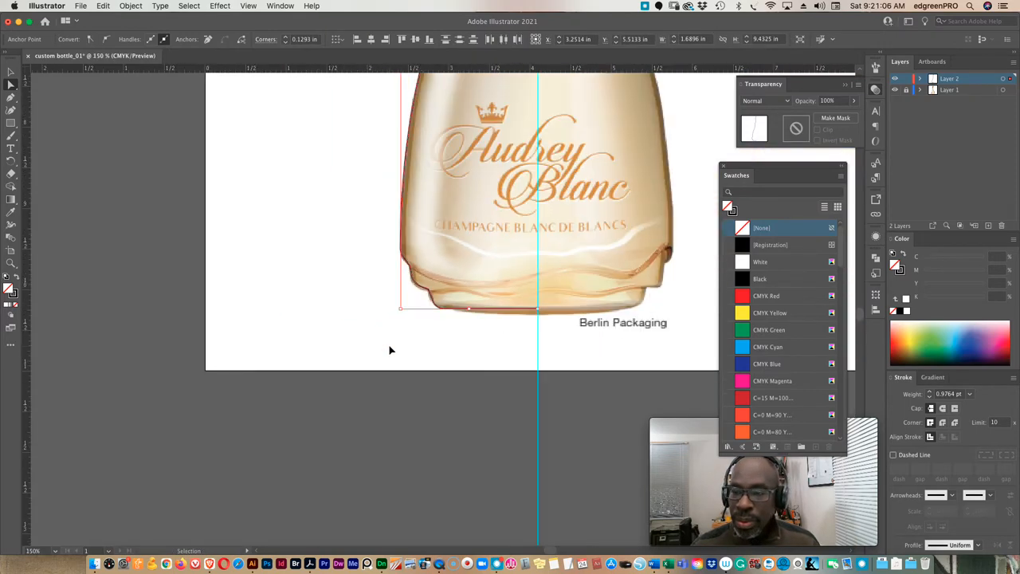
{"action": "key", "text": "ctrl+minus"}
{"action": "left_click_drag", "start_coordinate": [472, 297], "coordinate": [349, 380]}
{"action": "key", "text": "ctrl+minus"}
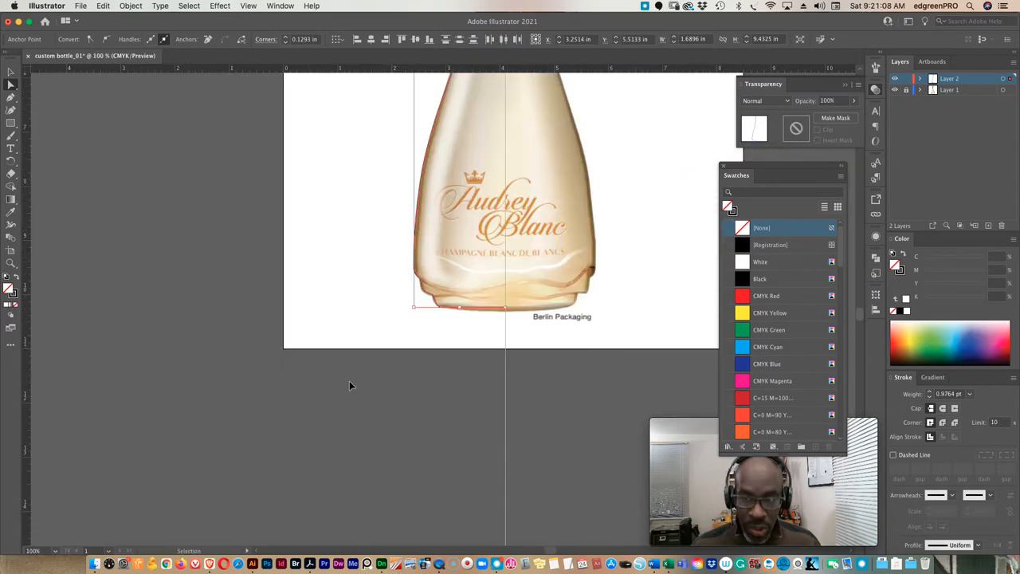
{"action": "key", "text": "ctrl+minus"}
{"action": "scroll", "coordinate": [349, 386], "scroll_direction": "up", "scroll_amount": 5}
{"action": "scroll", "coordinate": [349, 386], "scroll_direction": "right", "scroll_amount": 4}
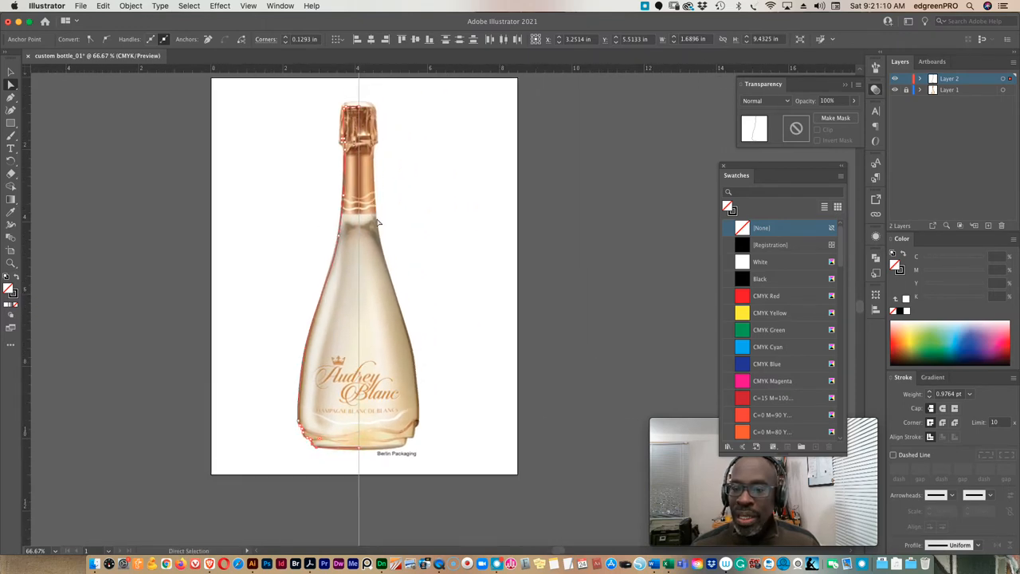
- Hide the photo layer, duplicate the outline's Layer 2, hide the original, and start Save As
{"action": "left_click", "coordinate": [894, 90]}
{"action": "left_click", "coordinate": [417, 293]}
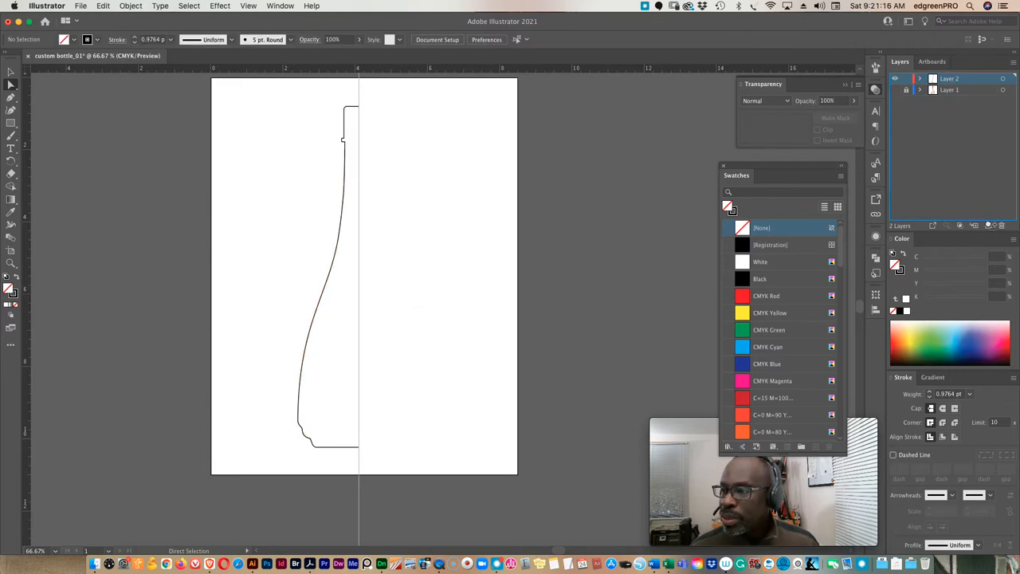
{"action": "left_click_drag", "start_coordinate": [948, 82], "coordinate": [988, 225]}
{"action": "left_click", "coordinate": [894, 89]}
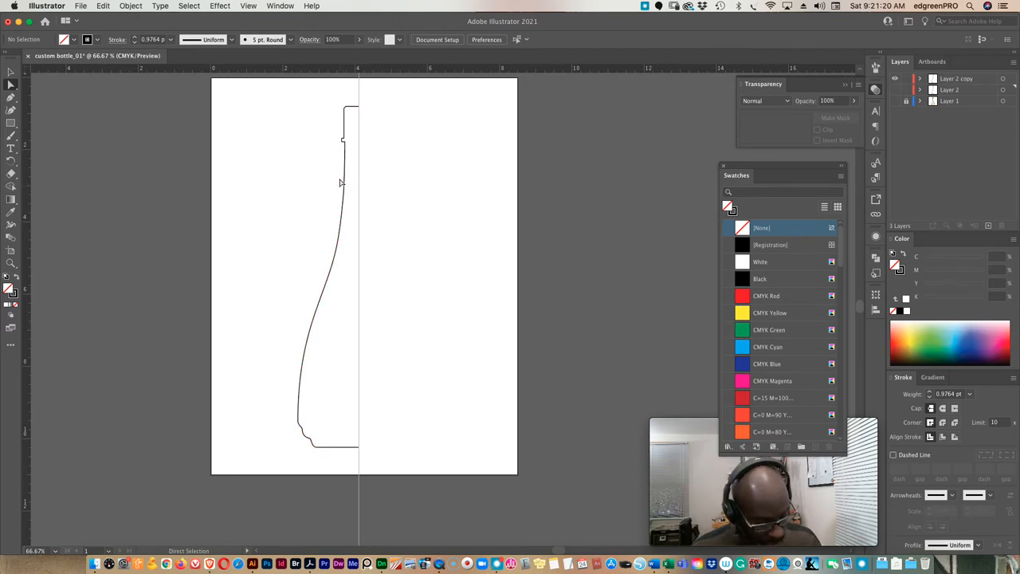
{"action": "key", "text": "v"}
{"action": "key", "text": "super+s"}
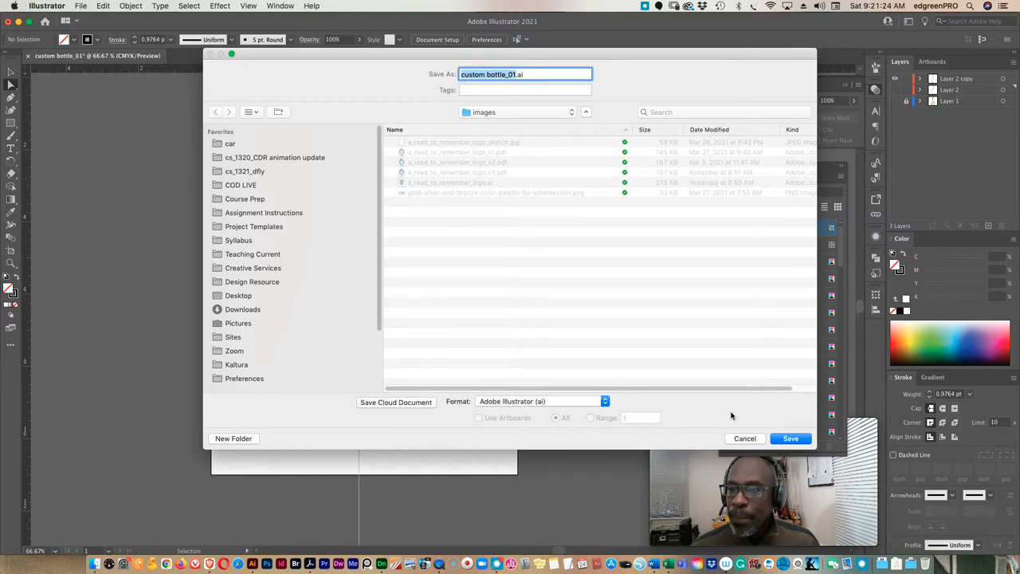
- Save the file to the Desktop as custom bottle_01.ai and select the copied outline
{"action": "left_click", "coordinate": [241, 294]}
{"action": "left_click", "coordinate": [791, 440]}
{"action": "left_click", "coordinate": [633, 433]}
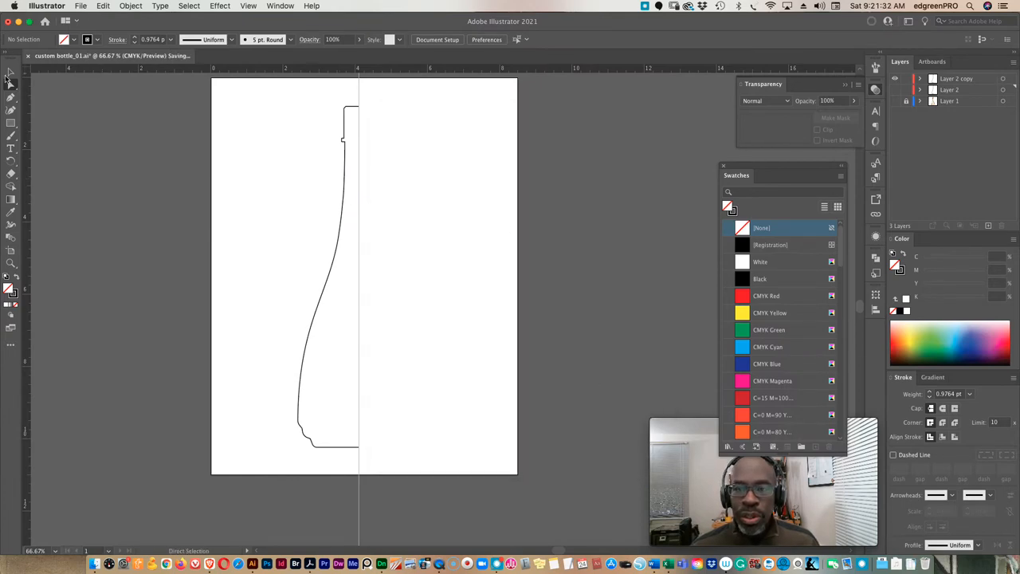
{"action": "left_click", "coordinate": [10, 71]}
{"action": "left_click", "coordinate": [340, 231]}
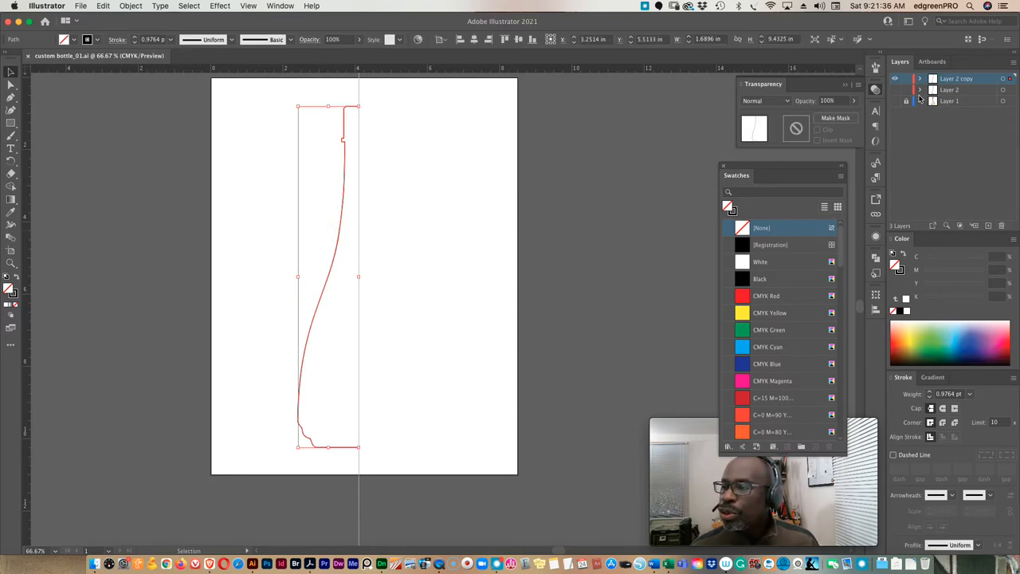
- Show the bottle photo layer again beneath the outline and zoom in on the body
{"action": "left_click", "coordinate": [894, 100]}
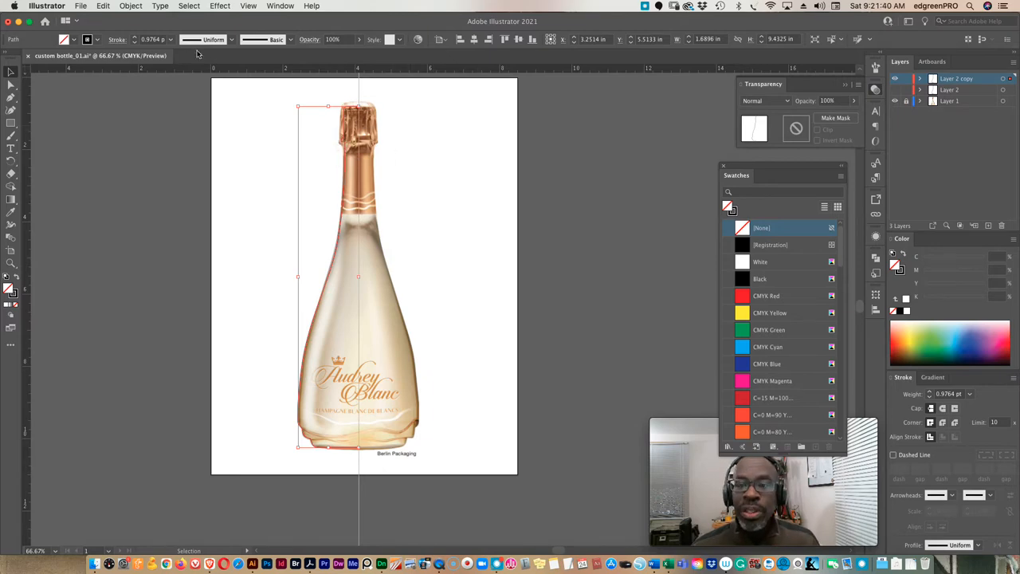
{"action": "left_click", "coordinate": [131, 5]}
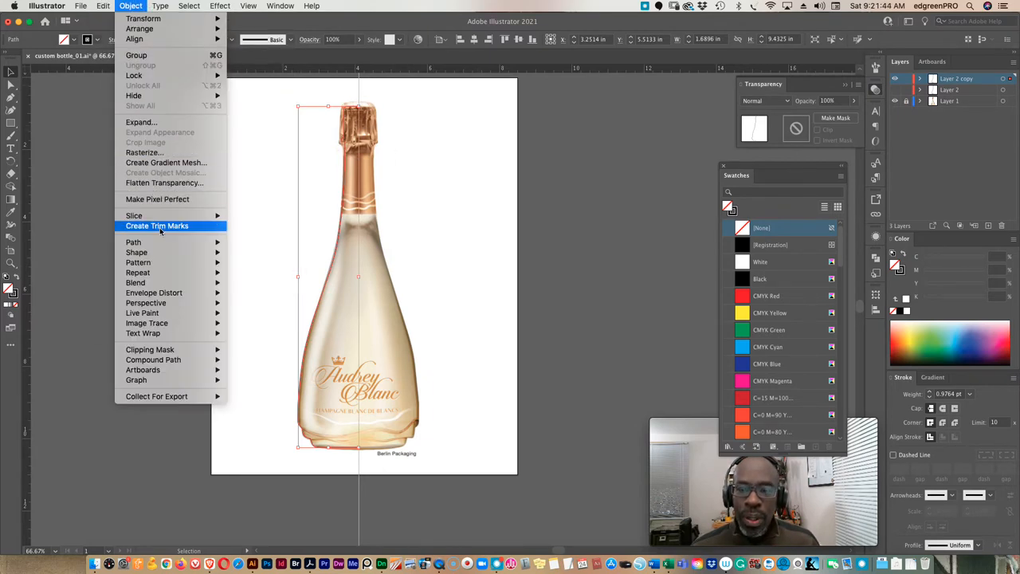
{"action": "mouse_move", "coordinate": [133, 243]}
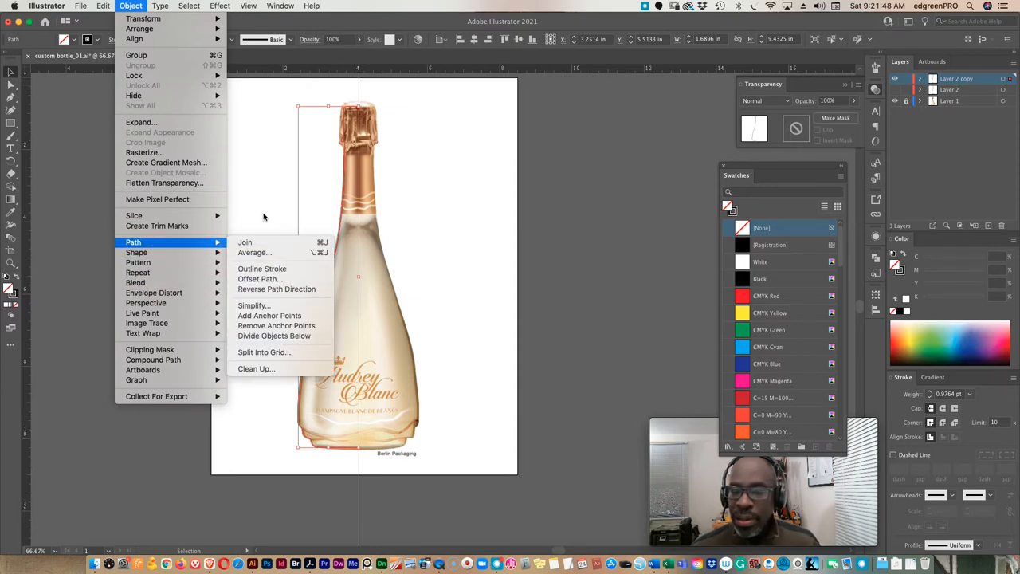
{"action": "left_click", "coordinate": [264, 216]}
{"action": "mouse_move", "coordinate": [280, 365]}
{"action": "left_mouse_down"}
{"action": "mouse_move", "coordinate": [308, 388]}
{"action": "mouse_move", "coordinate": [363, 391]}
{"action": "left_mouse_up"}
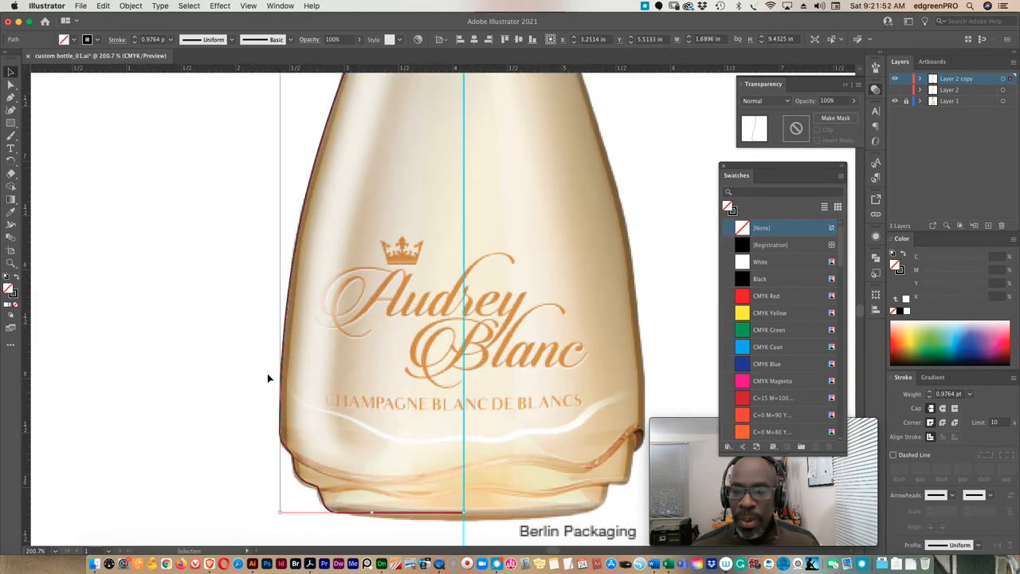
- Marquee the foil-top anchors with Direct Selection and nudge them onto the photo's edge
{"action": "left_click_drag", "start_coordinate": [393, 139], "coordinate": [336, 450]}
{"action": "scroll", "coordinate": [367, 326], "scroll_direction": "up", "scroll_amount": 2}
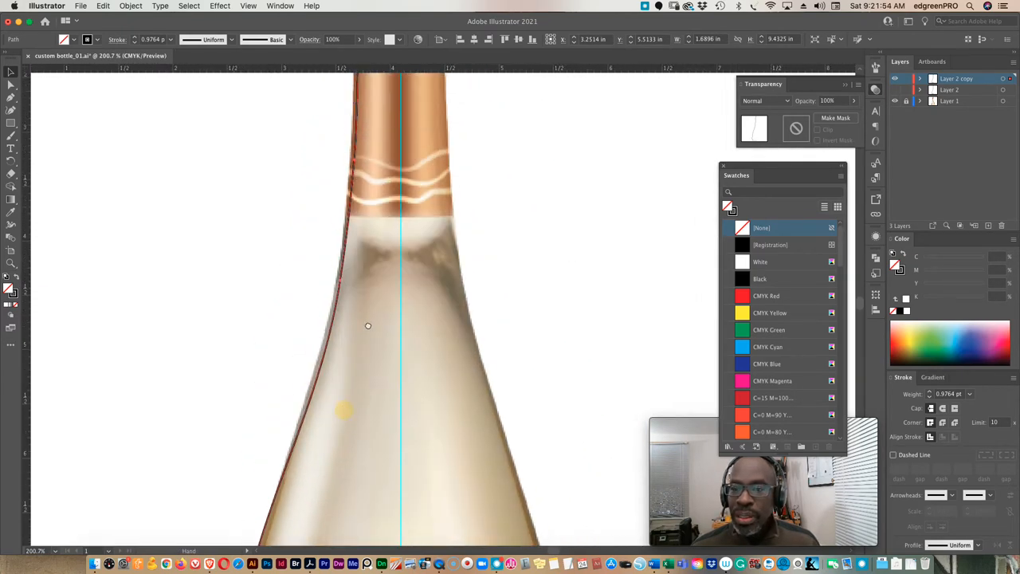
{"action": "scroll", "coordinate": [363, 343], "scroll_direction": "up", "scroll_amount": 4}
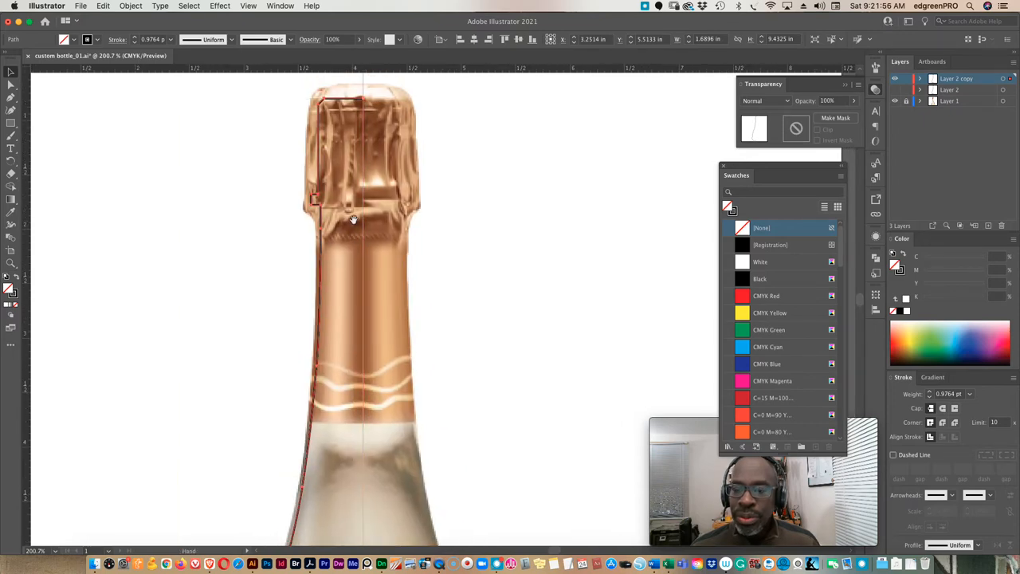
{"action": "scroll", "coordinate": [332, 274], "scroll_direction": "up", "scroll_amount": 2}
{"action": "left_click", "coordinate": [11, 84]}
{"action": "left_click", "coordinate": [289, 232]}
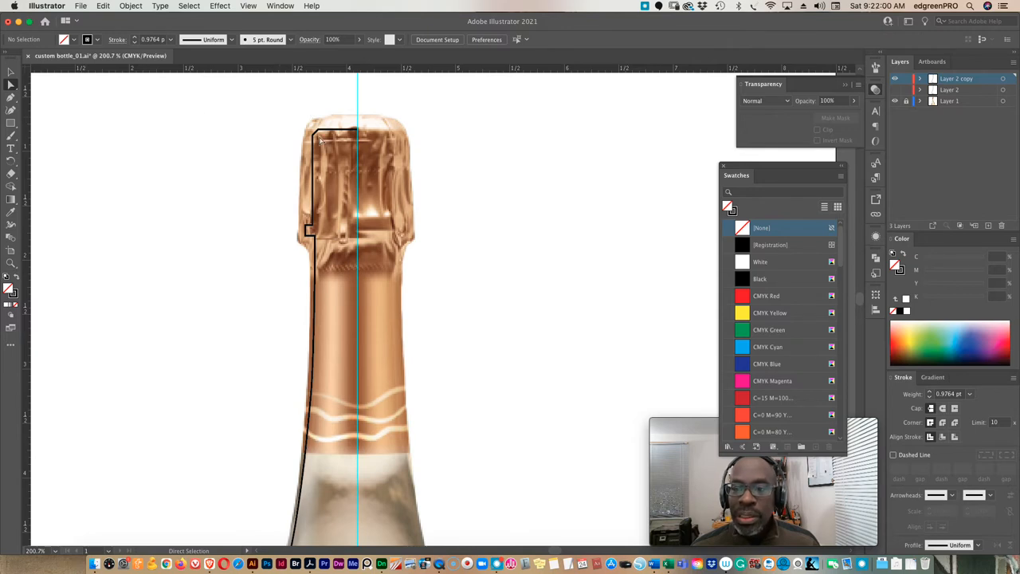
{"action": "left_click_drag", "start_coordinate": [267, 108], "coordinate": [422, 241]}
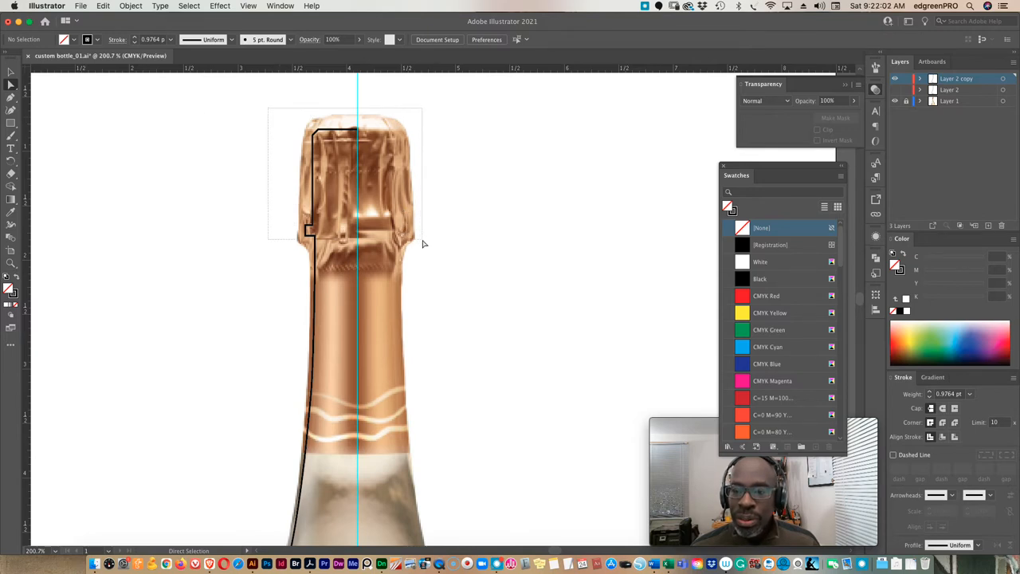
{"action": "mouse_move", "coordinate": [324, 241]}
{"action": "left_mouse_down"}
{"action": "mouse_move", "coordinate": [311, 239]}
{"action": "mouse_move", "coordinate": [311, 258]}
{"action": "left_mouse_up"}
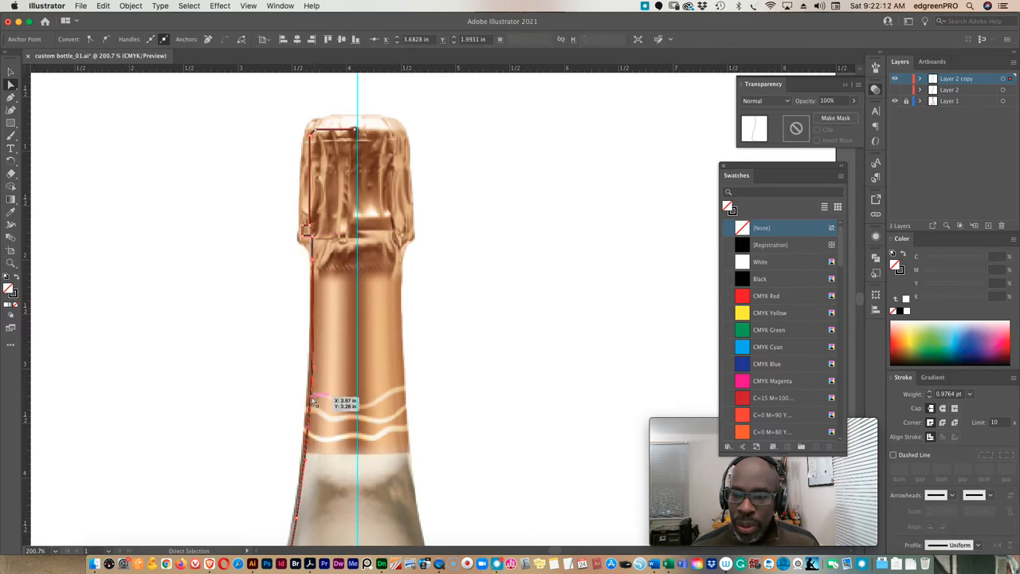
- Shift the neck-side anchors slightly toward the bottle edge and deselect to check
{"action": "left_click_drag", "start_coordinate": [309, 395], "coordinate": [307, 395]}
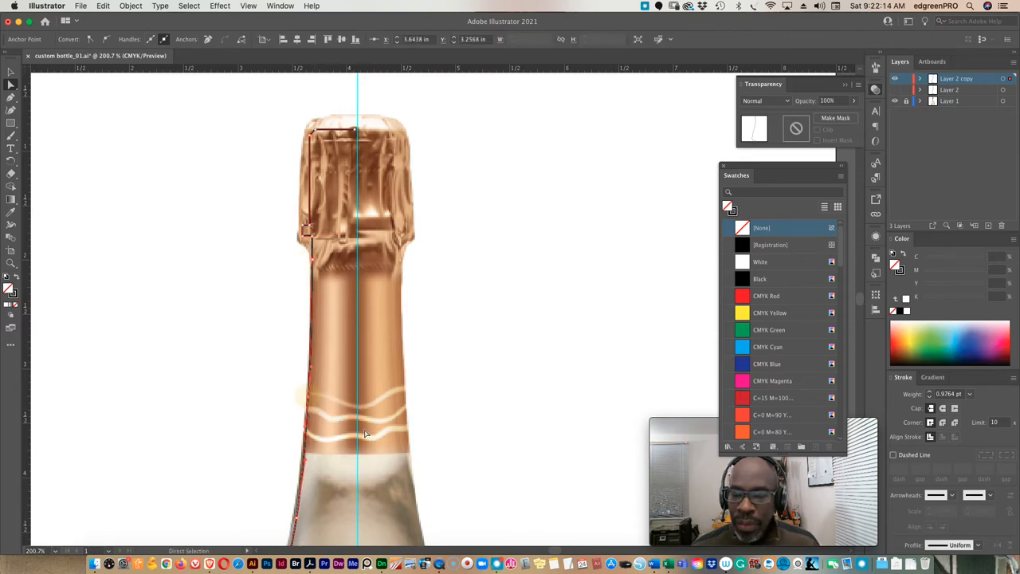
{"action": "scroll", "coordinate": [365, 433], "scroll_direction": "down", "scroll_amount": 5}
{"action": "left_click_drag", "start_coordinate": [364, 346], "coordinate": [363, 348]}
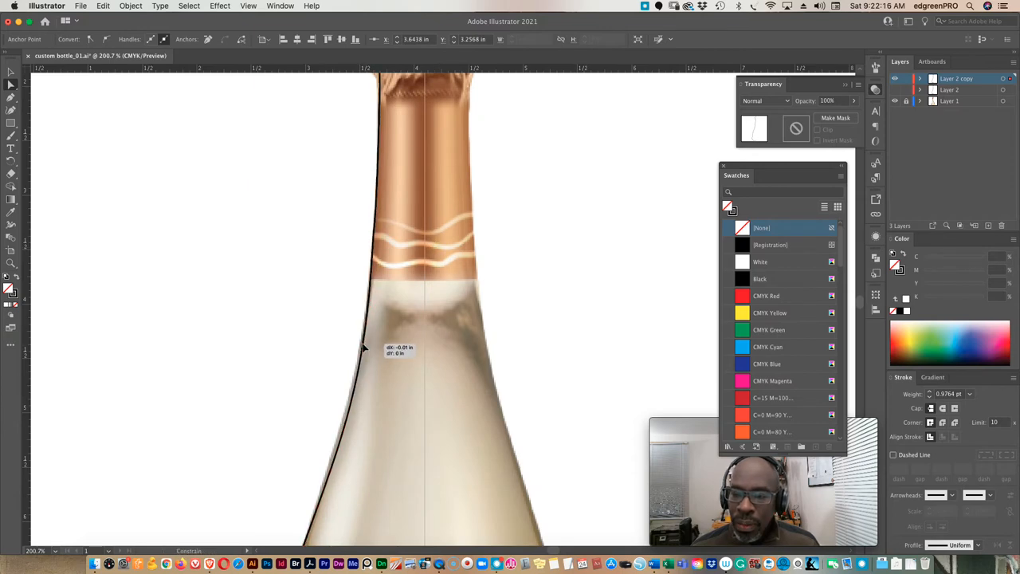
{"action": "scroll", "coordinate": [362, 348], "scroll_direction": "down", "scroll_amount": 3}
{"action": "scroll", "coordinate": [446, 292], "scroll_direction": "up", "scroll_amount": 6}
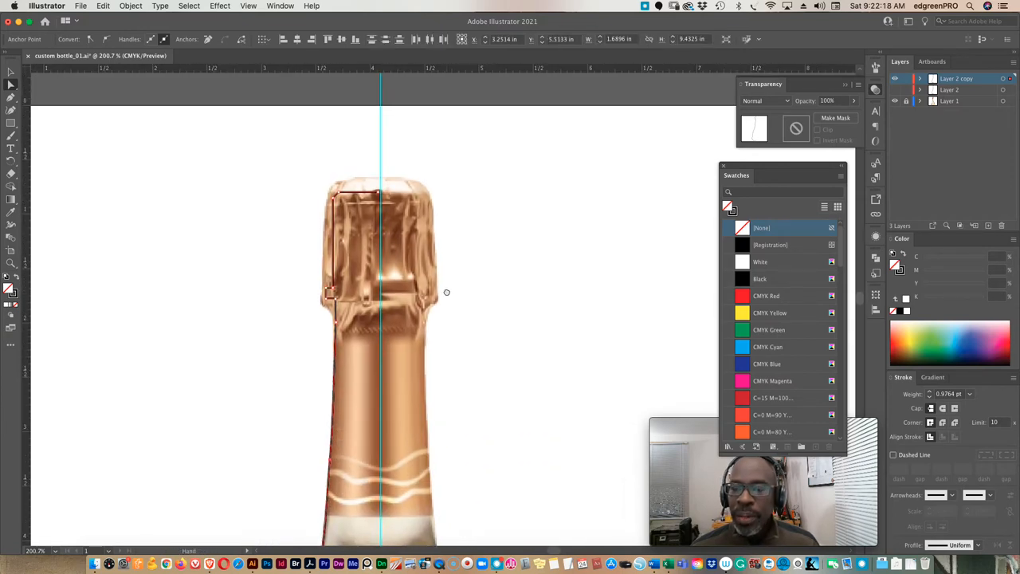
{"action": "left_click", "coordinate": [287, 160]}
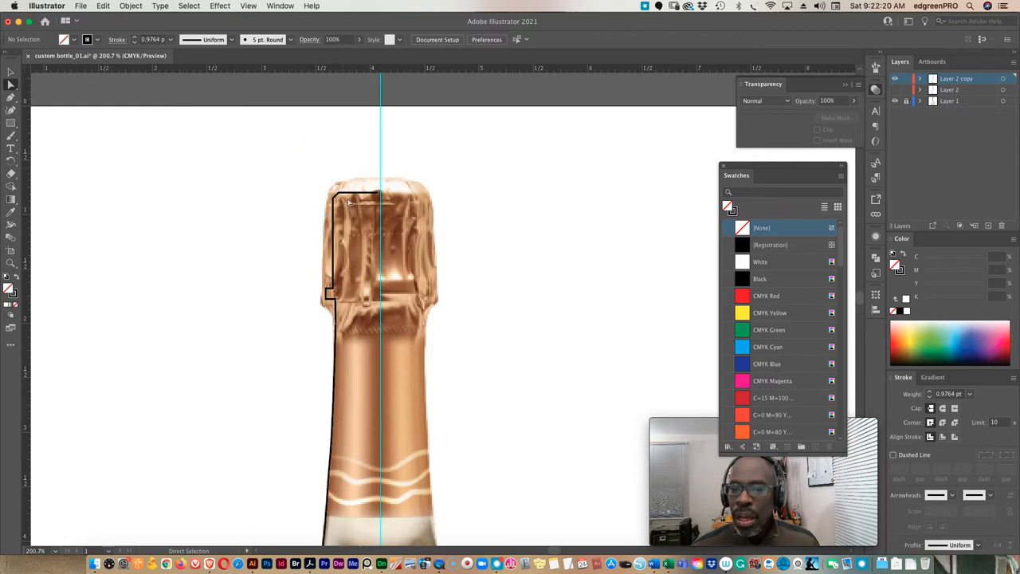
- Hide the bottle photo and inspect the outline's top-right anchor
{"action": "left_click", "coordinate": [895, 102]}
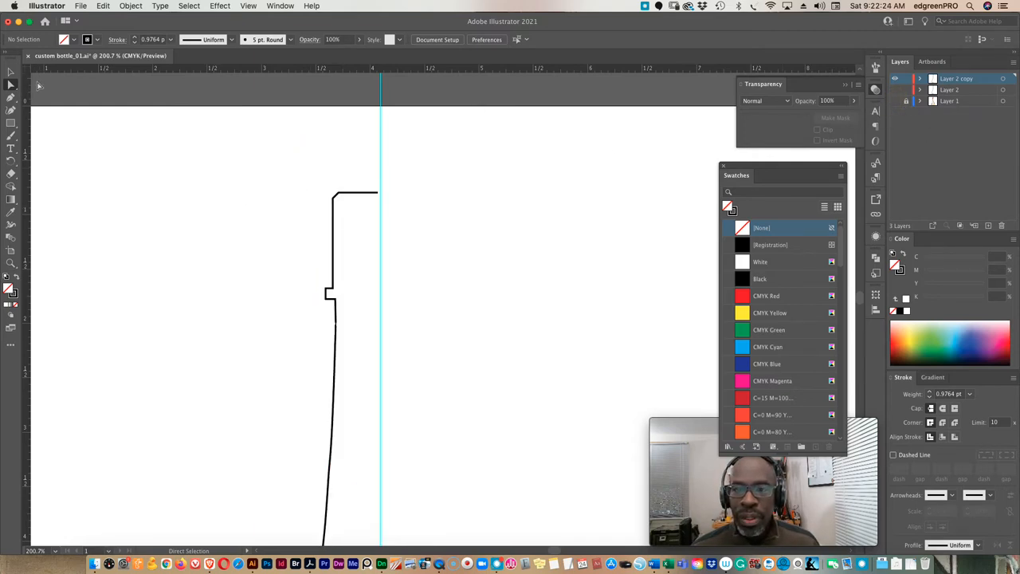
{"action": "key", "text": "v"}
{"action": "left_click", "coordinate": [367, 194]}
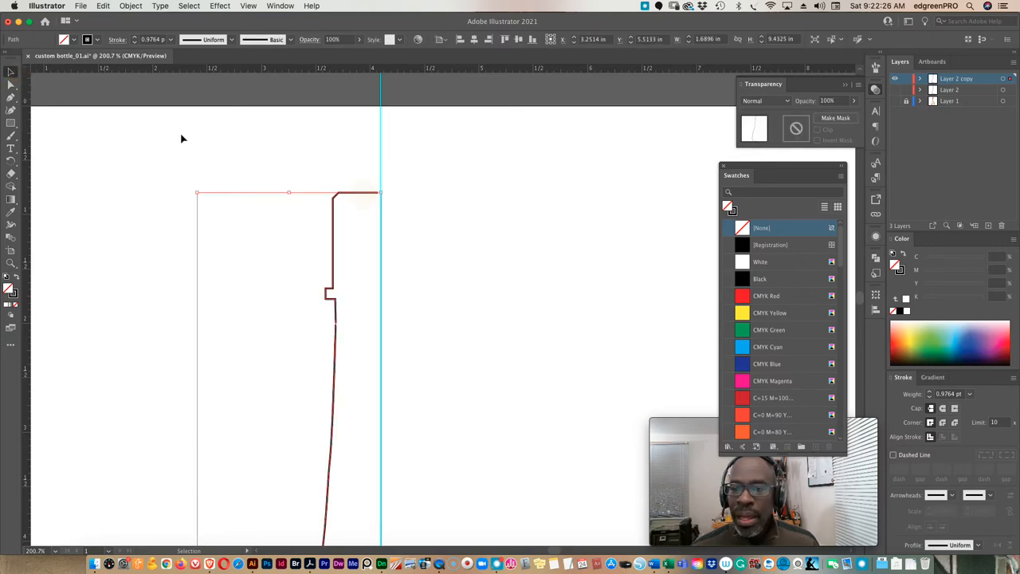
{"action": "left_click", "coordinate": [11, 83]}
{"action": "left_click", "coordinate": [339, 208]}
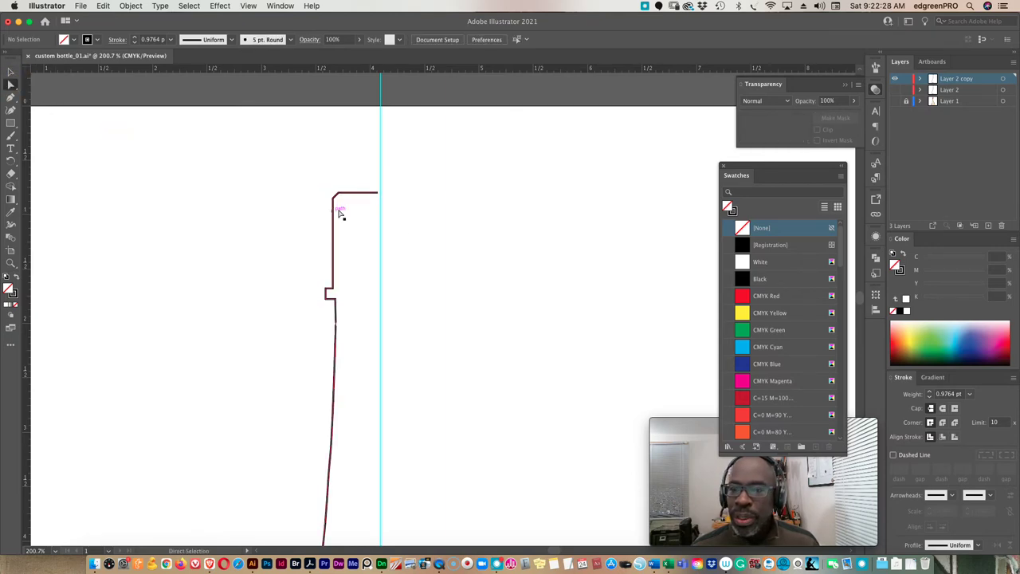
{"action": "left_click", "coordinate": [379, 194]}
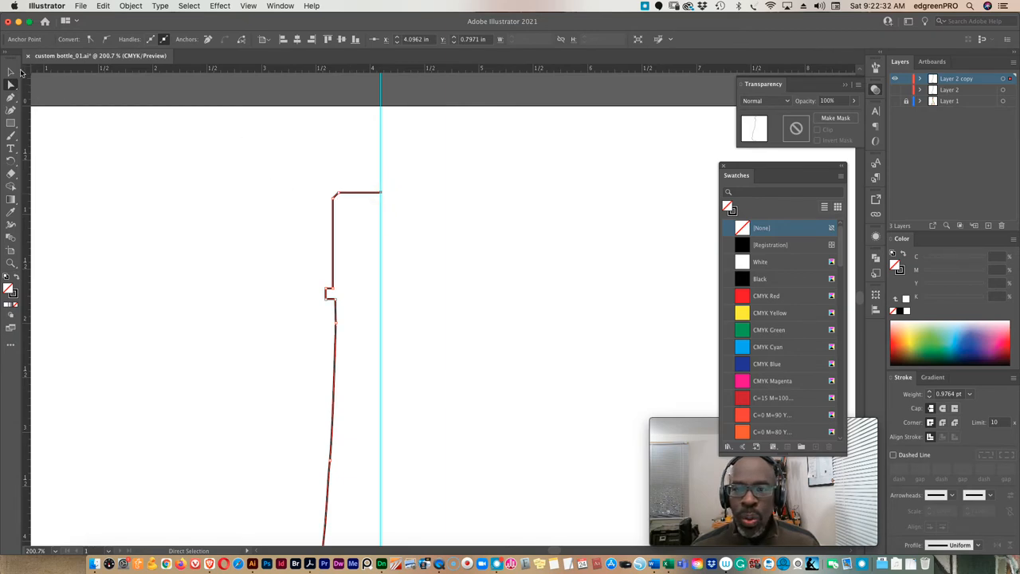
- Select the whole copied outline path and reach for the Object commands
{"action": "left_click", "coordinate": [10, 72]}
{"action": "left_click", "coordinate": [340, 204]}
{"action": "left_click", "coordinate": [352, 194]}
{"action": "left_click", "coordinate": [132, 5]}
{"action": "mouse_move", "coordinate": [134, 242]}
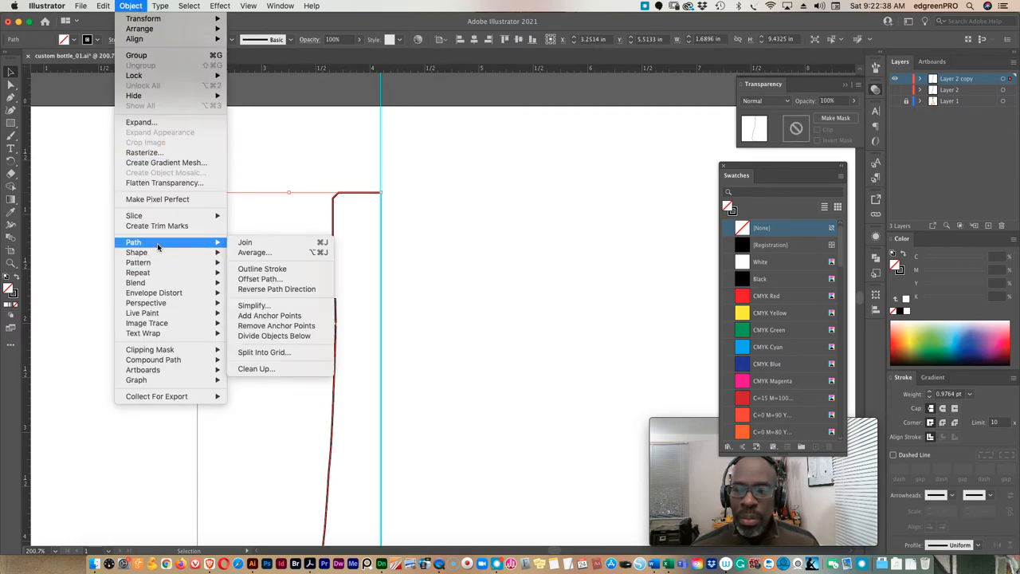
- Apply Offset Path at 0.15 in with Miter joins to create the inner wall outline
{"action": "left_click", "coordinate": [273, 281]}
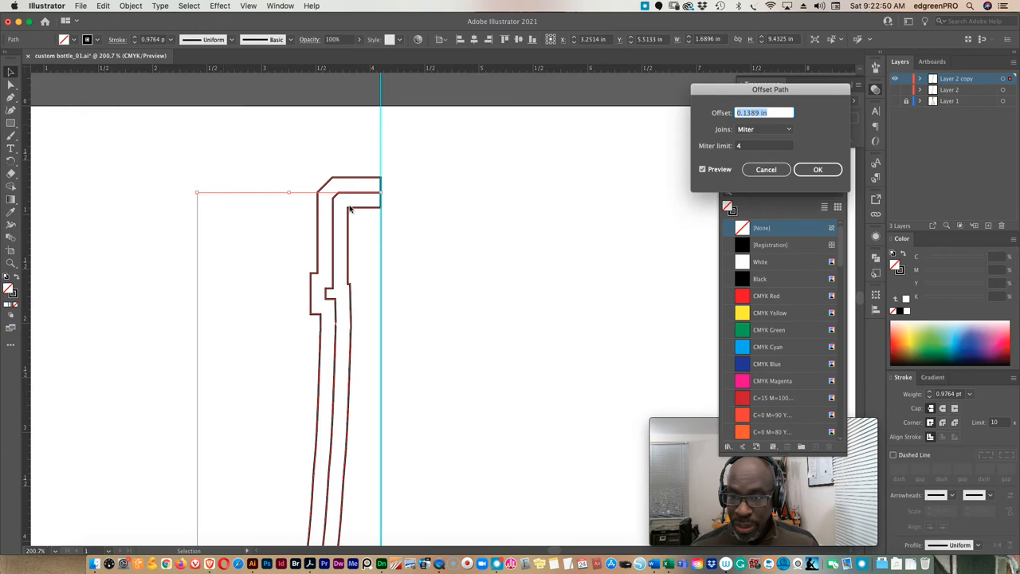
{"action": "type", "text": "-"}
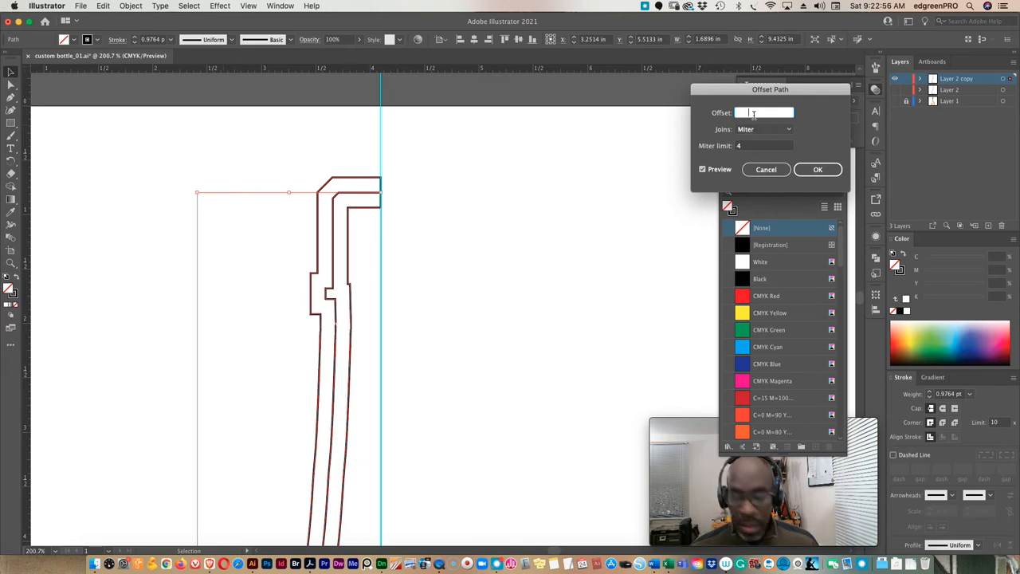
{"action": "key", "text": "Return"}
{"action": "type", "text": "0.1389"}
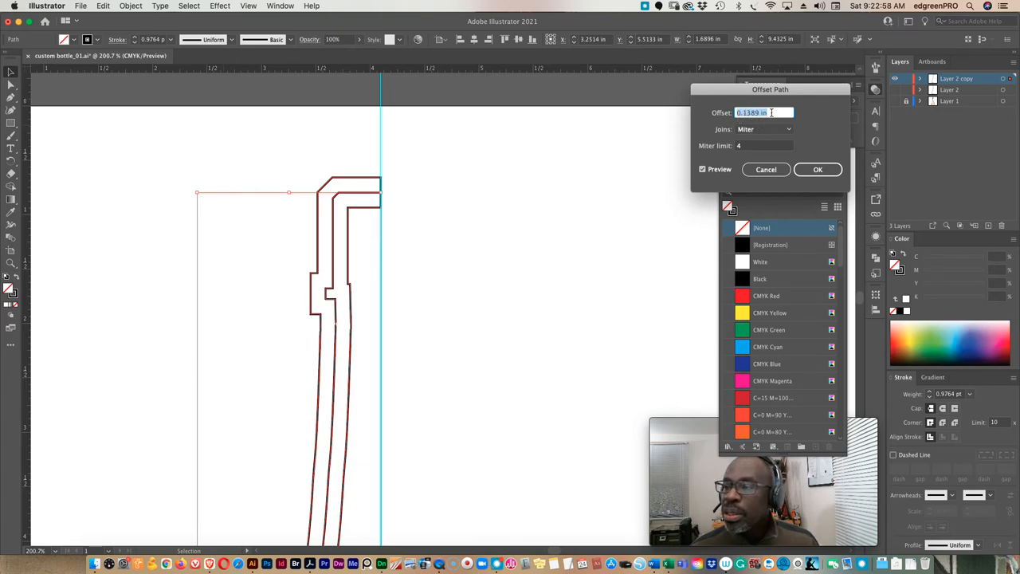
{"action": "left_click_drag", "start_coordinate": [771, 113], "coordinate": [758, 112]}
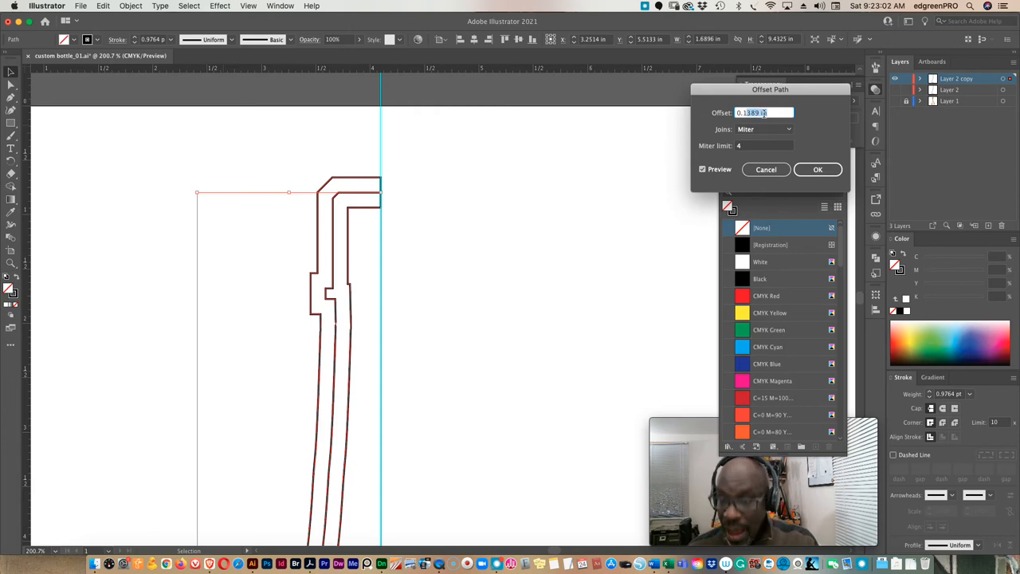
{"action": "type", "text": "0.15"}
{"action": "key", "text": "Tab"}
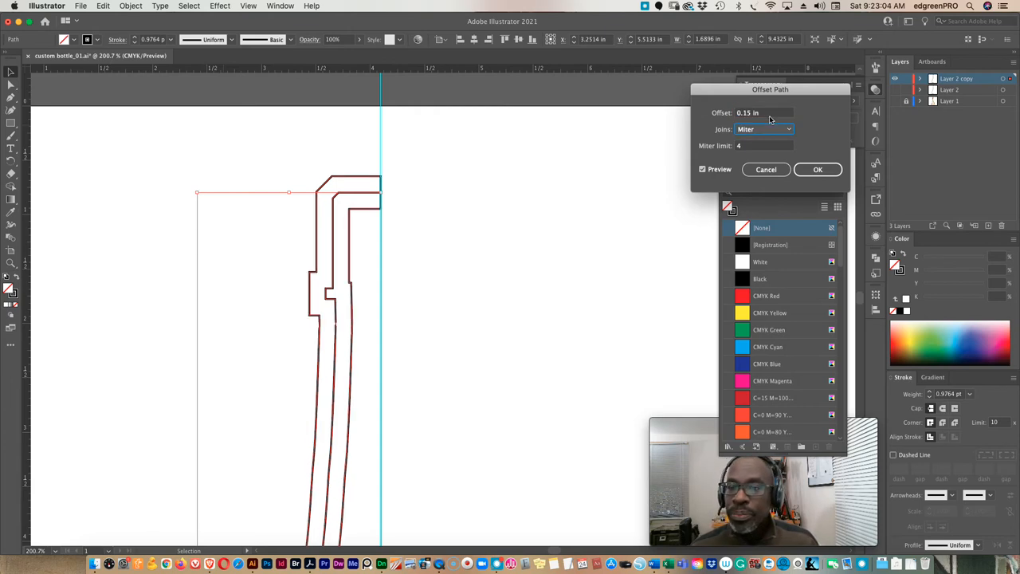
{"action": "left_click", "coordinate": [817, 171]}
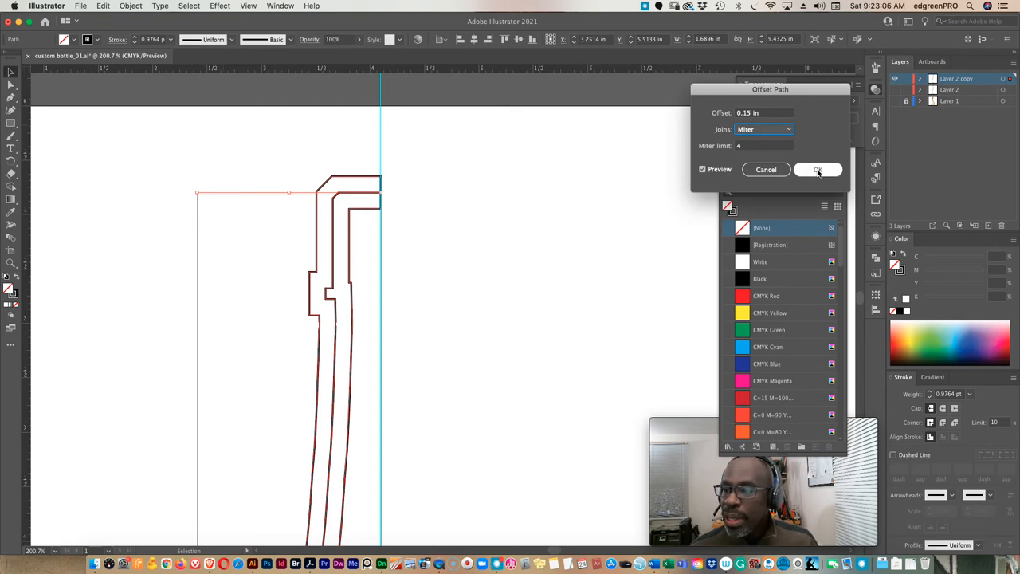
{"action": "left_click", "coordinate": [817, 172]}
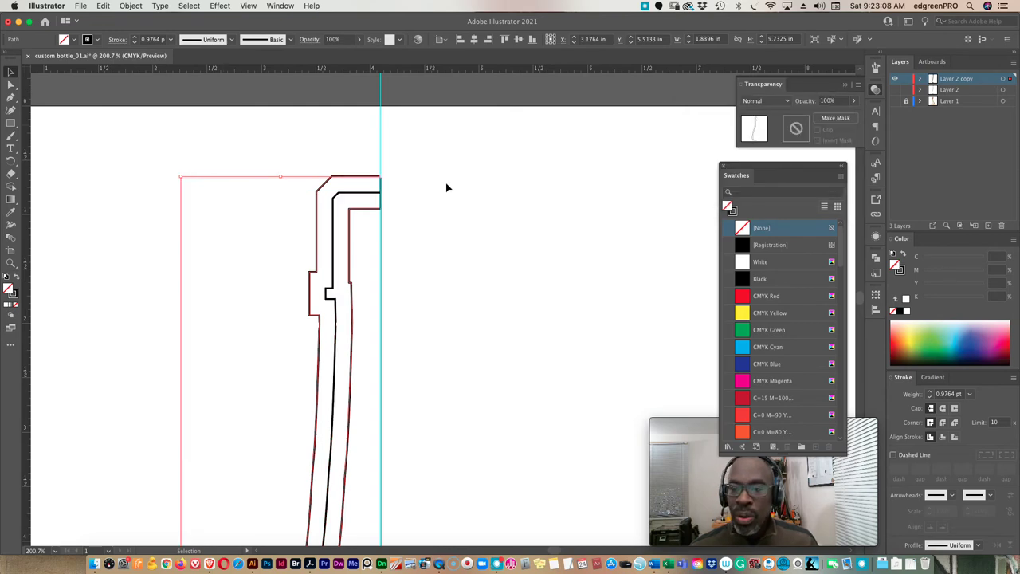
- Snap the outer outline's top anchor onto the vertical guide using Direct Selection
{"action": "left_click", "coordinate": [423, 236]}
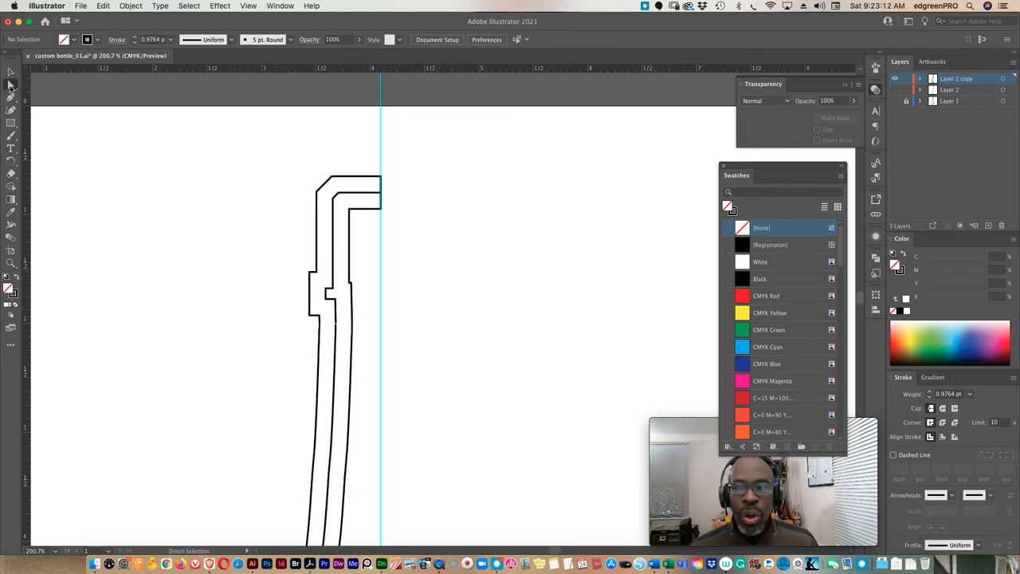
{"action": "left_click", "coordinate": [11, 85]}
{"action": "left_click", "coordinate": [373, 177]}
{"action": "left_click_drag", "start_coordinate": [373, 177], "coordinate": [381, 177]}
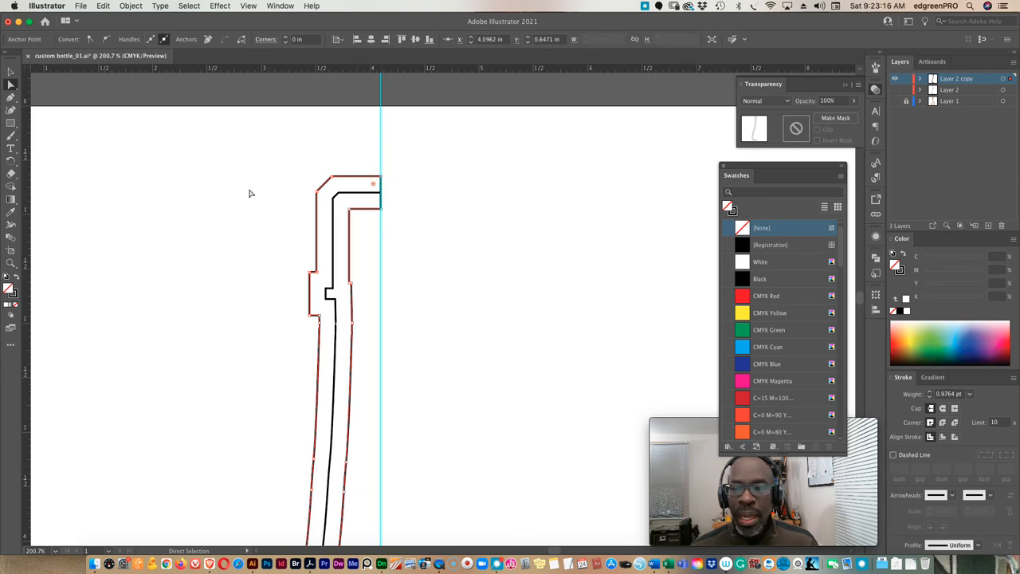
{"action": "left_click", "coordinate": [395, 212]}
{"action": "left_click", "coordinate": [382, 211]}
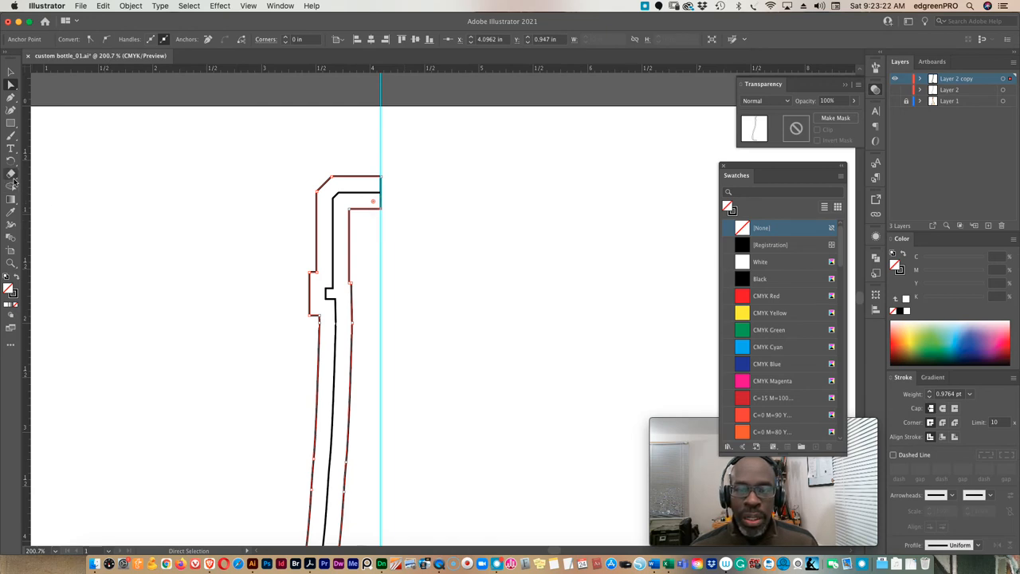
- Cut the outer outline with Scissors at its top corner and lower-right anchor
{"action": "key", "text": "c"}
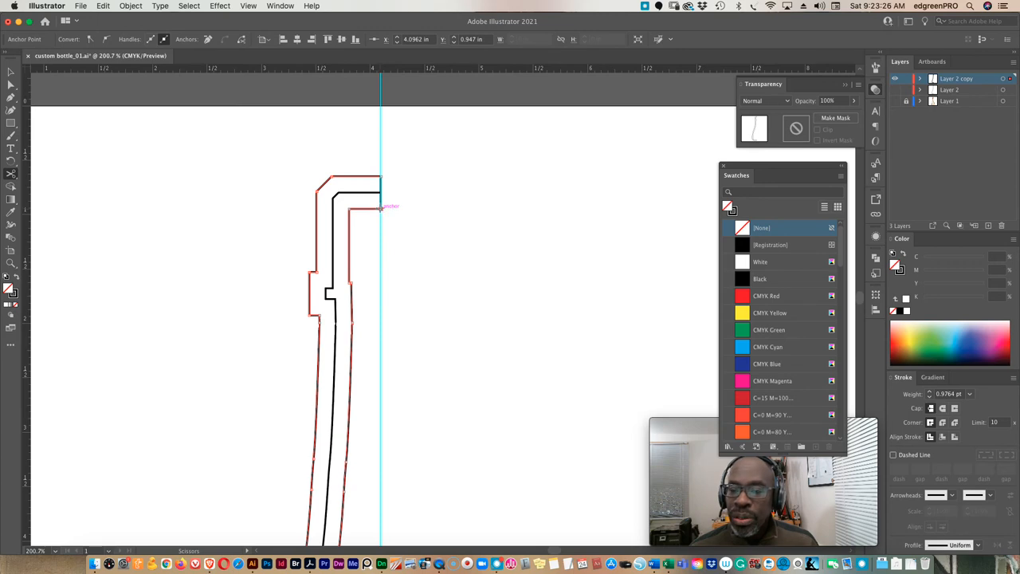
{"action": "left_click", "coordinate": [380, 206]}
{"action": "scroll", "coordinate": [403, 216], "scroll_direction": "down", "scroll_amount": 5}
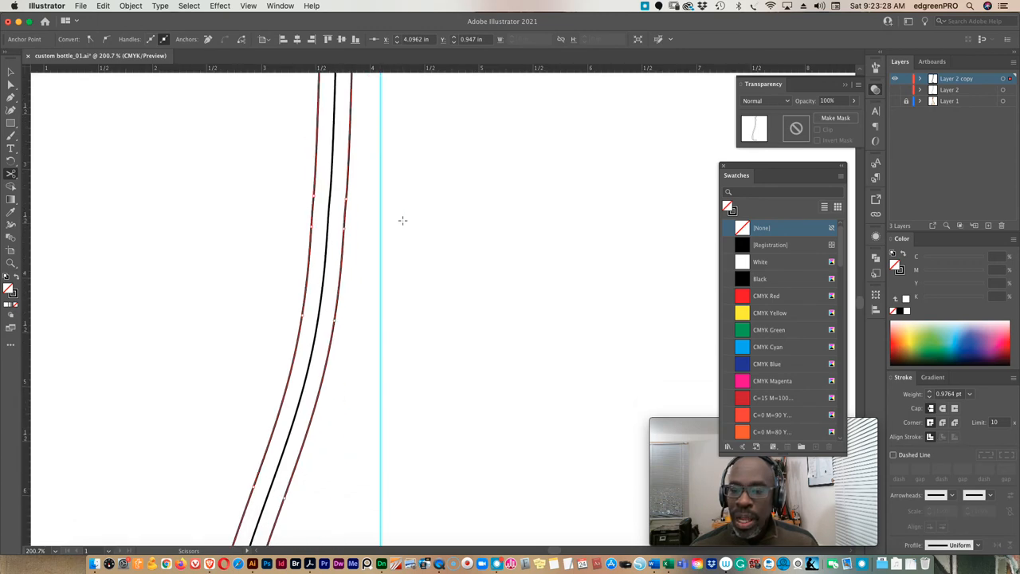
{"action": "scroll", "coordinate": [402, 223], "scroll_direction": "down", "scroll_amount": 5}
{"action": "scroll", "coordinate": [404, 224], "scroll_direction": "down", "scroll_amount": 1}
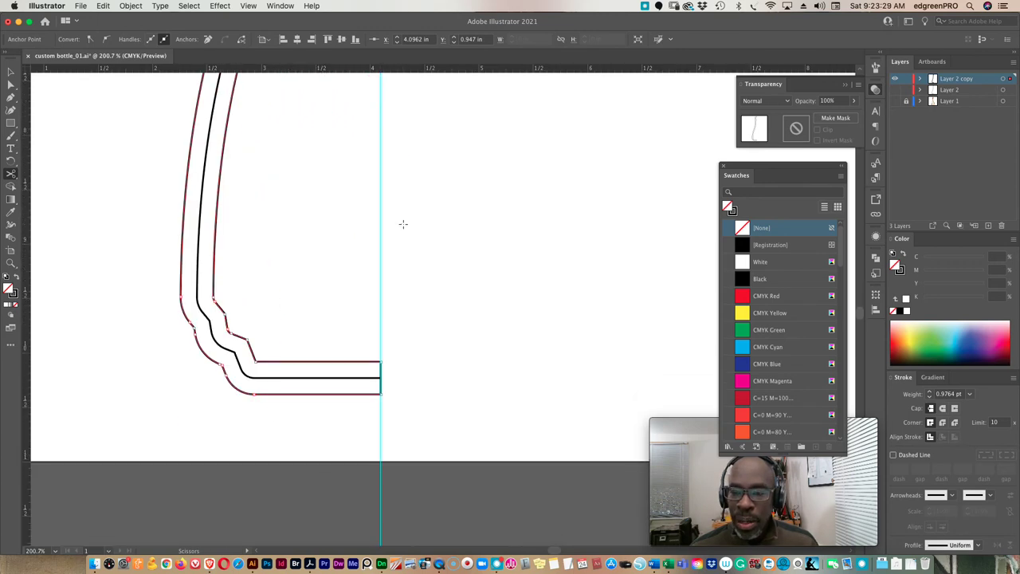
{"action": "left_click", "coordinate": [381, 361]}
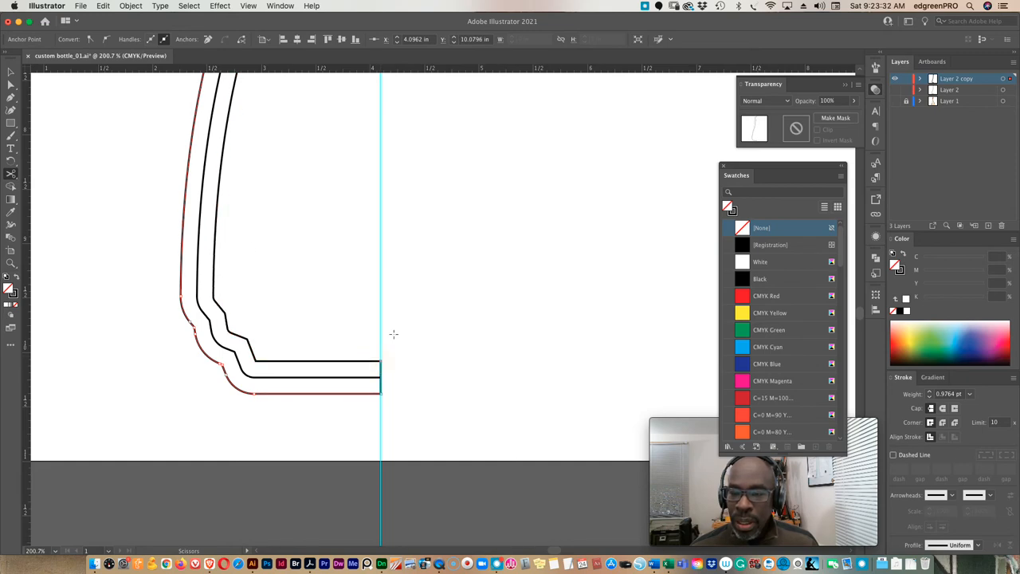
- Select the outer outline piece and delete it, leaving two parallel wall lines
{"action": "left_click", "coordinate": [11, 73]}
{"action": "left_click", "coordinate": [73, 125]}
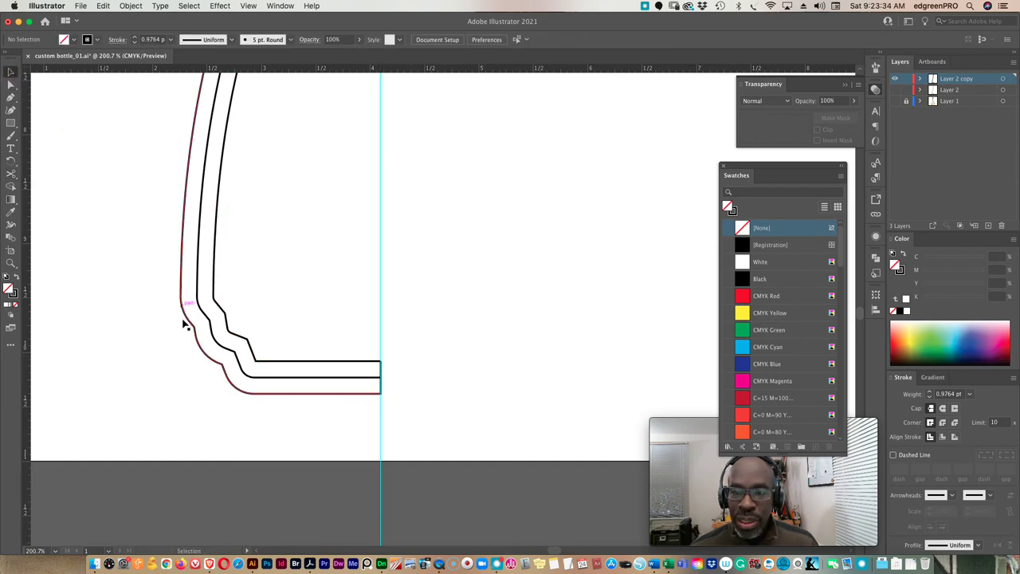
{"action": "left_click", "coordinate": [213, 360]}
{"action": "key", "text": "Delete"}
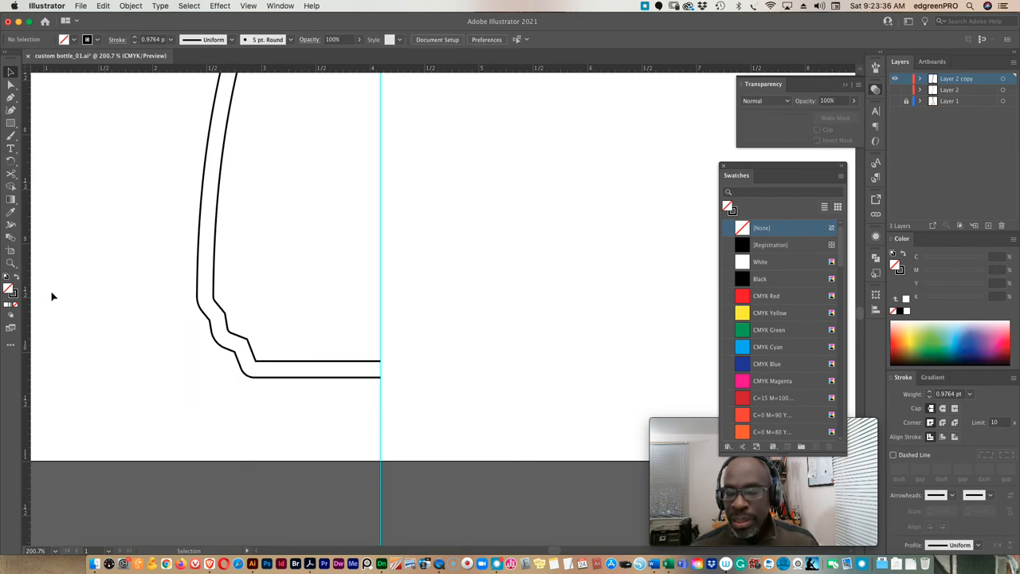
- Remove the vertical guide and join the wall lines' bottom and top endpoints with the Pen into a closed profile
{"action": "left_click", "coordinate": [380, 345]}
{"action": "key", "text": "Delete"}
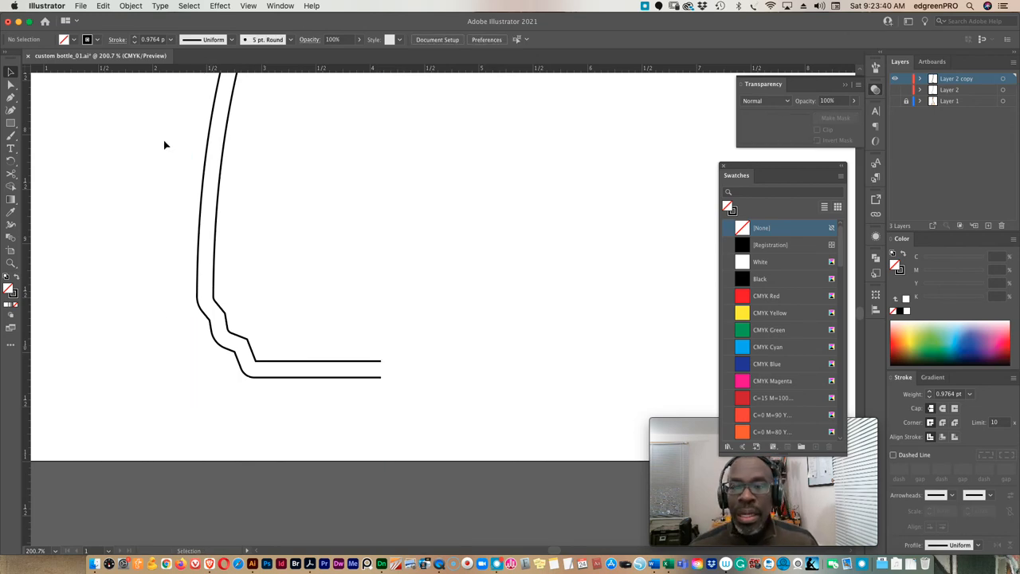
{"action": "left_click", "coordinate": [11, 99]}
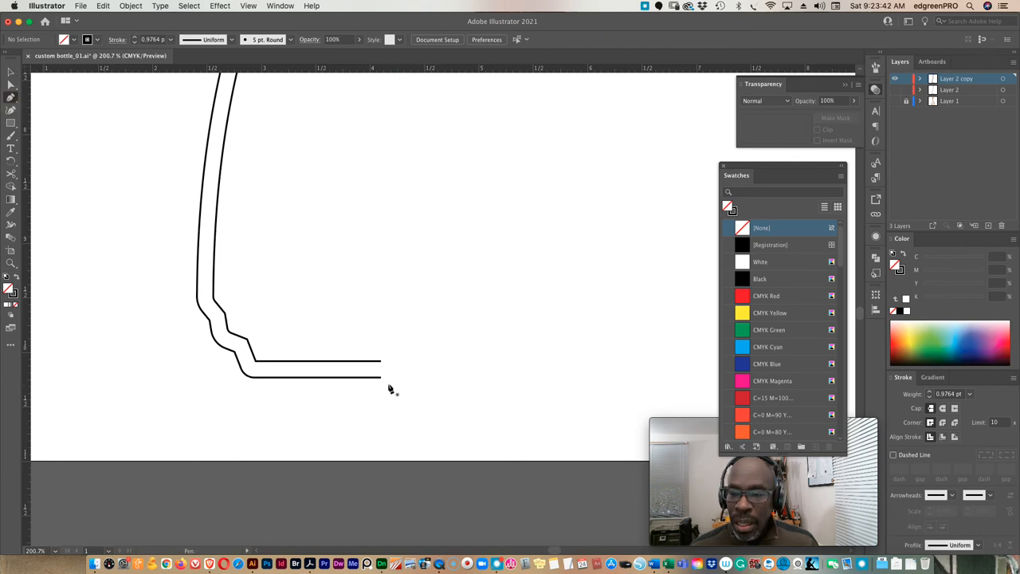
{"action": "left_click", "coordinate": [382, 377]}
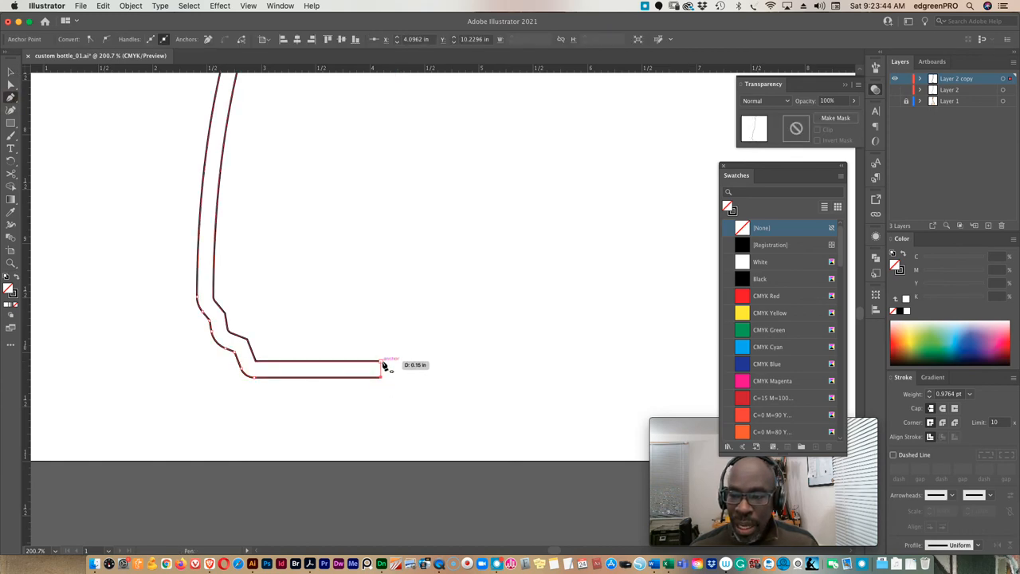
{"action": "left_click", "coordinate": [382, 362]}
{"action": "scroll", "coordinate": [430, 309], "scroll_direction": "up", "scroll_amount": 5}
{"action": "scroll", "coordinate": [430, 309], "scroll_direction": "up", "scroll_amount": 5}
{"action": "scroll", "coordinate": [430, 309], "scroll_direction": "up", "scroll_amount": 5}
{"action": "scroll", "coordinate": [430, 309], "scroll_direction": "up", "scroll_amount": 1}
{"action": "left_click", "coordinate": [383, 121]}
{"action": "left_click", "coordinate": [382, 104]}
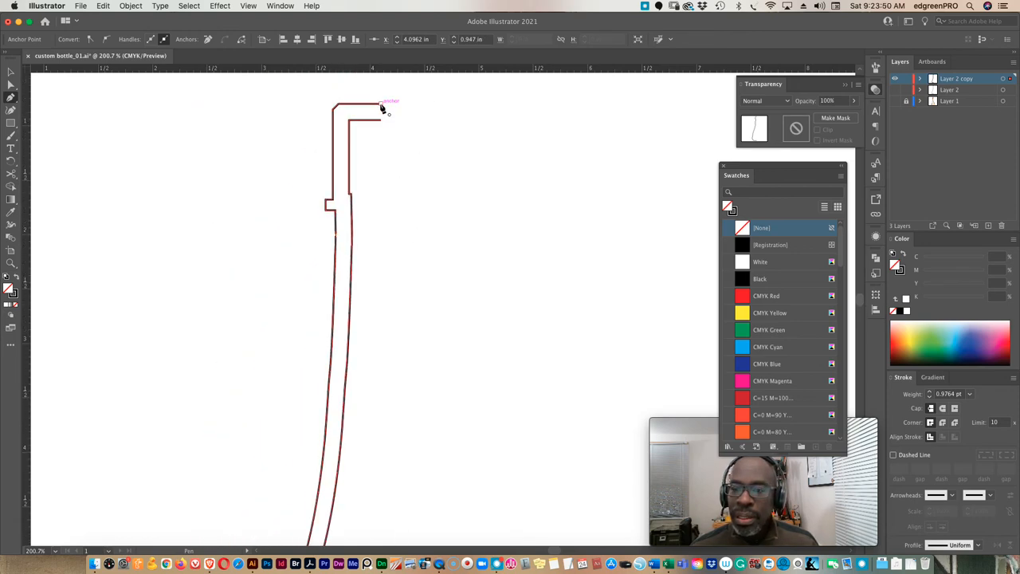
- Zoom into the neck notch and delete the redundant anchor on the neck wall
{"action": "left_click", "coordinate": [382, 107]}
{"action": "left_click_drag", "start_coordinate": [319, 189], "coordinate": [459, 255]}
{"action": "left_click_drag", "start_coordinate": [332, 302], "coordinate": [545, 375]}
{"action": "key", "text": "super+a"}
{"action": "left_click_drag", "start_coordinate": [661, 357], "coordinate": [406, 335]}
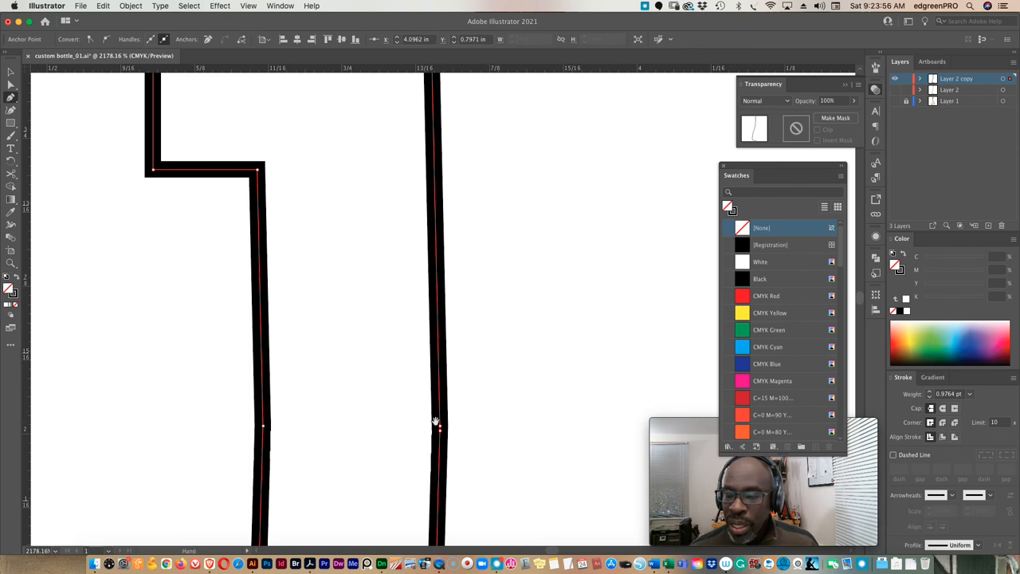
{"action": "mouse_move", "coordinate": [437, 421]}
{"action": "left_mouse_down"}
{"action": "mouse_move", "coordinate": [423, 257]}
{"action": "mouse_move", "coordinate": [421, 279]}
{"action": "left_mouse_up"}
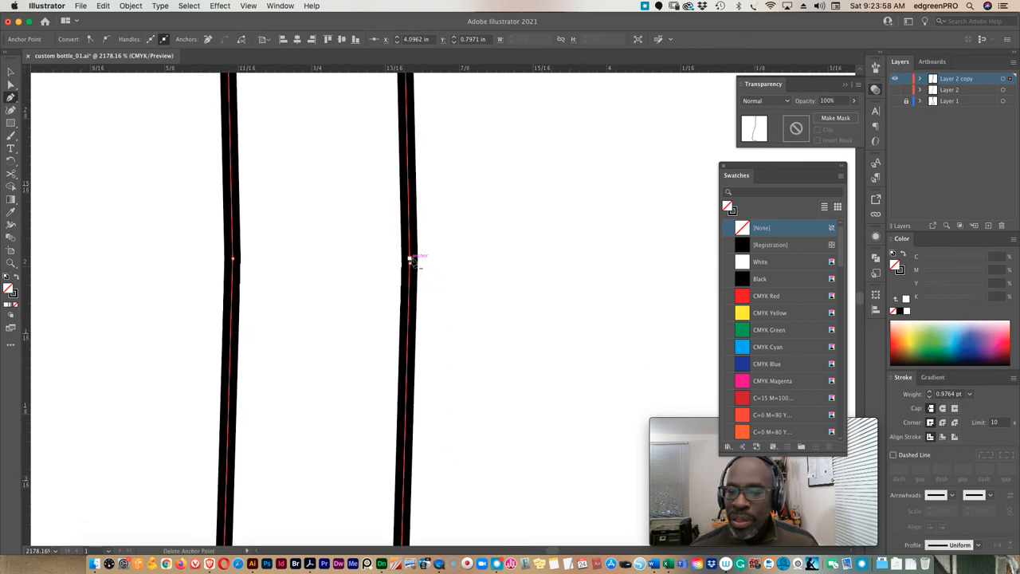
{"action": "left_click", "coordinate": [409, 259]}
{"action": "key", "text": "super+minus"}
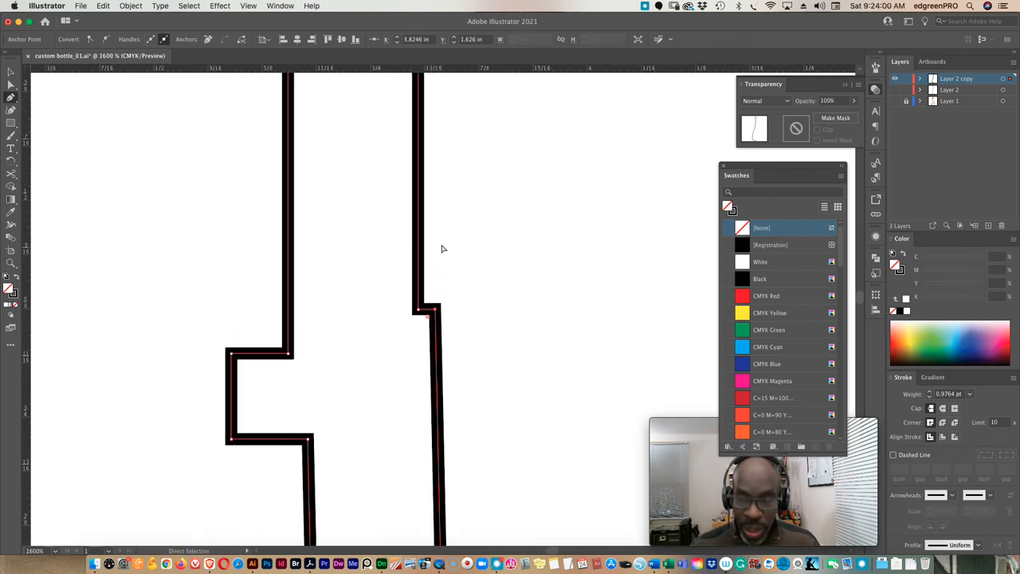
{"action": "key", "text": "super+minus"}
{"action": "key", "text": "super+minus"}
{"action": "key", "text": "super+minus"}
{"action": "key", "text": "super+minus"}
{"action": "key", "text": "super+minus"}
{"action": "key", "text": "super+minus"}
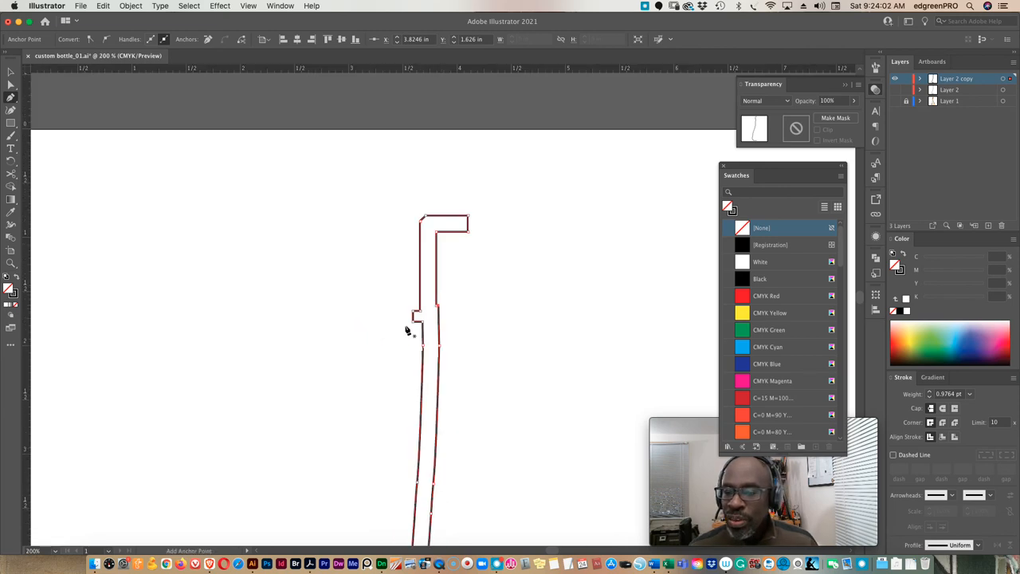
{"action": "left_click_drag", "start_coordinate": [478, 325], "coordinate": [412, 237]}
{"action": "key", "text": "super+minus"}
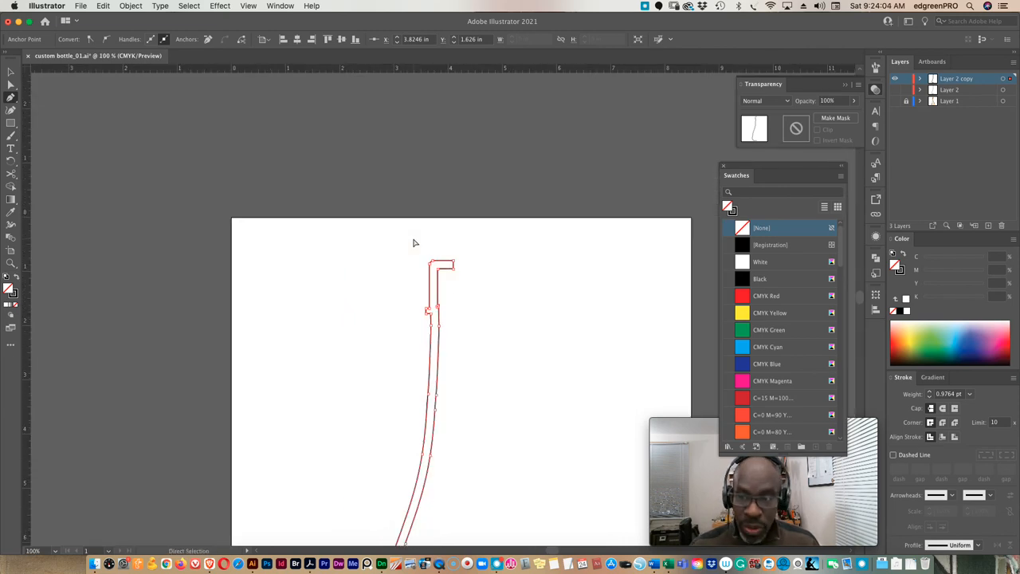
{"action": "key", "text": "super+minus"}
{"action": "key", "text": "super+minus"}
{"action": "key", "text": "super+minus"}
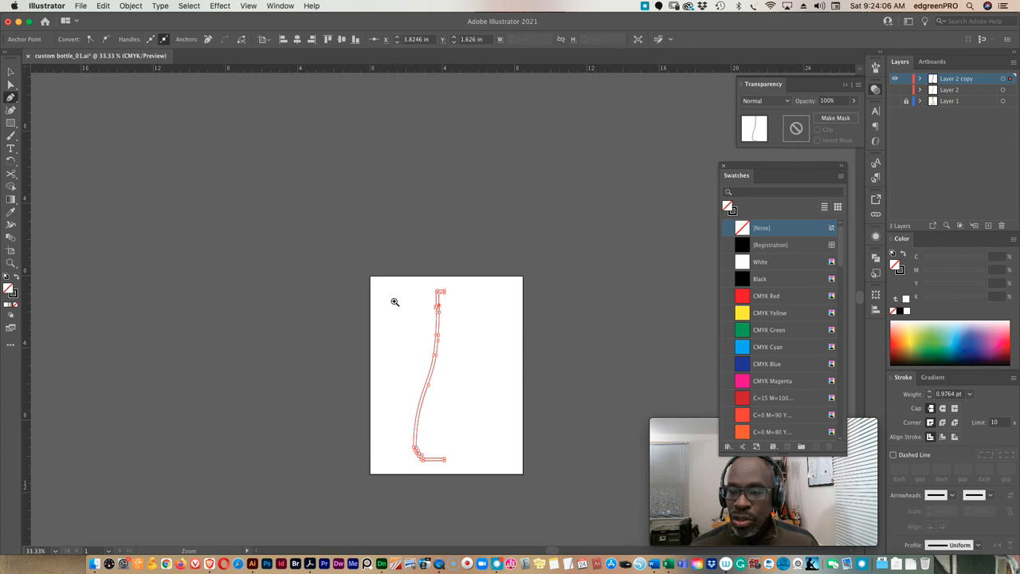
{"action": "key", "text": "super+0"}
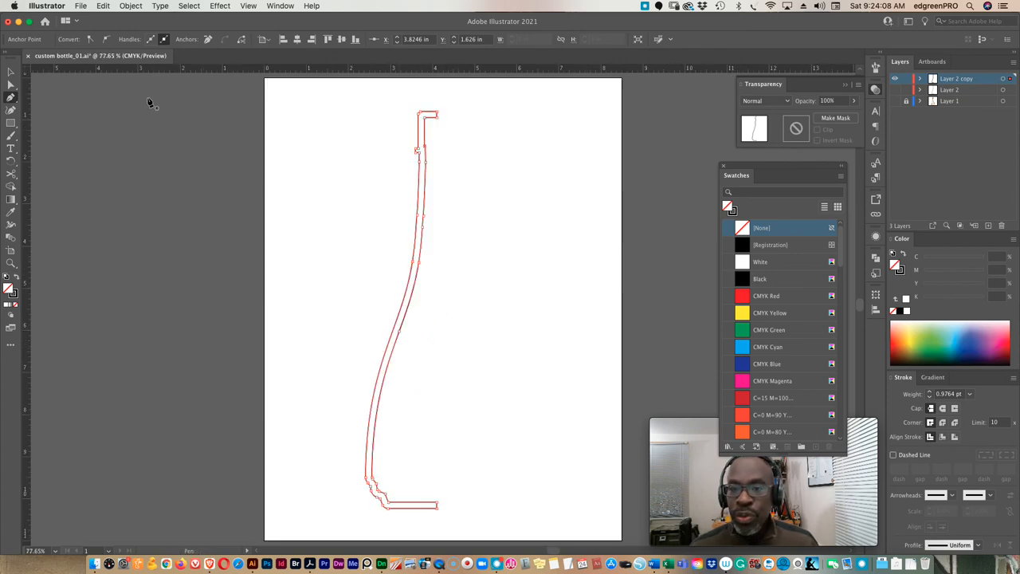
{"action": "left_click", "coordinate": [12, 72]}
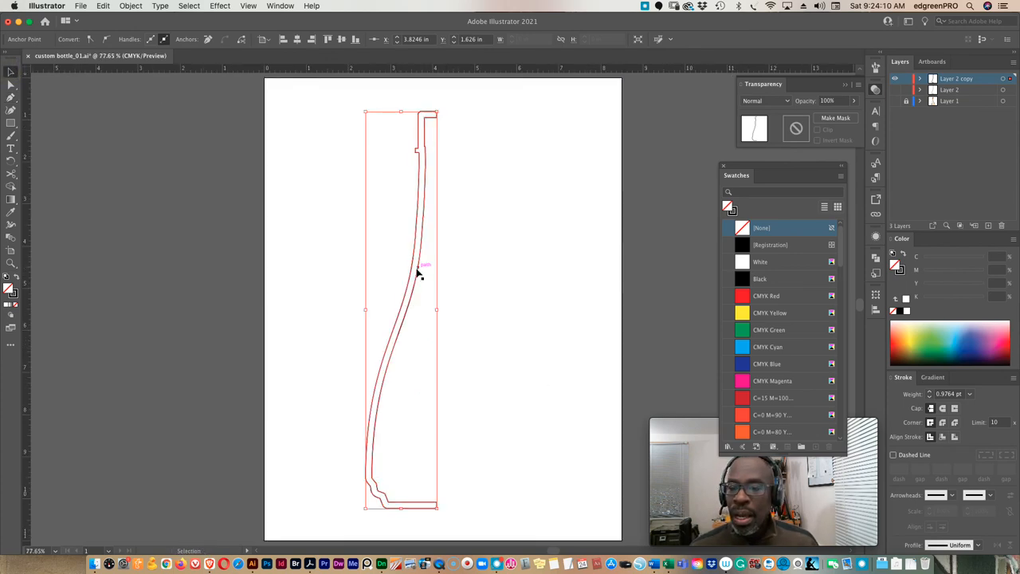